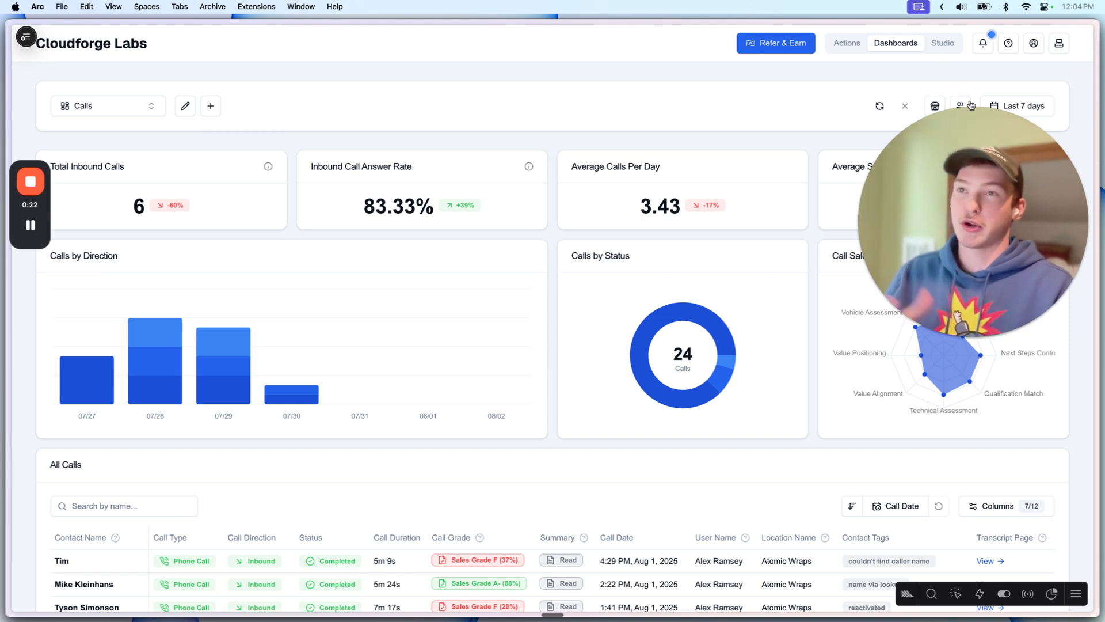
Step: Open the account profile popup showing the owner's agency, admin role and ID
{"action": "left_click", "coordinate": [1033, 43]}
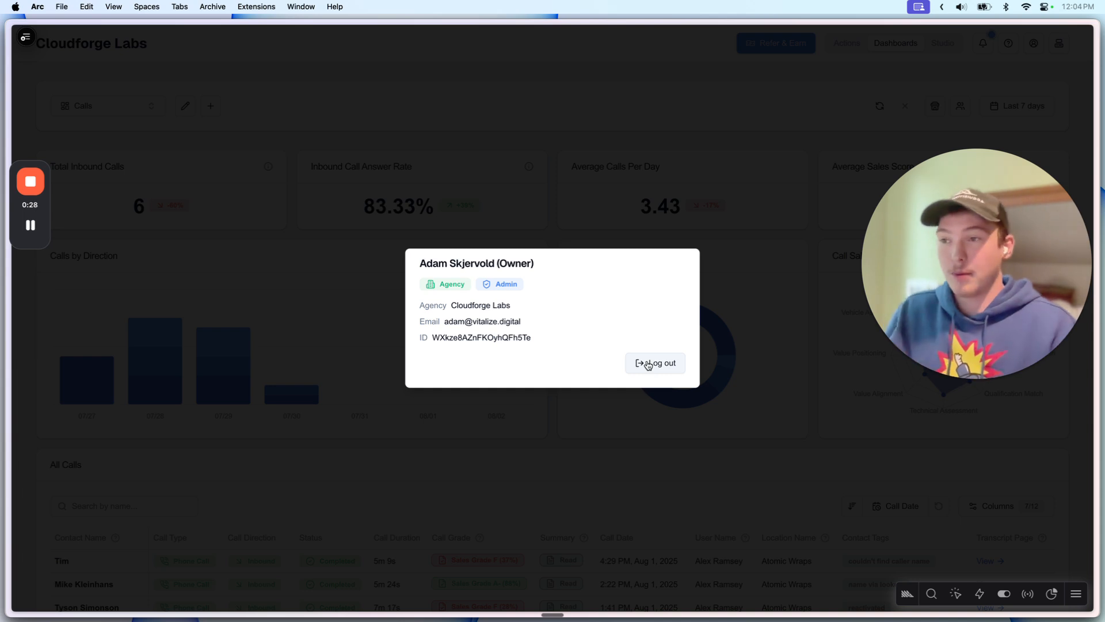
Step: Log out and request a one-time login code using the account email address
{"action": "left_click", "coordinate": [648, 364]}
{"action": "left_click", "coordinate": [486, 332]}
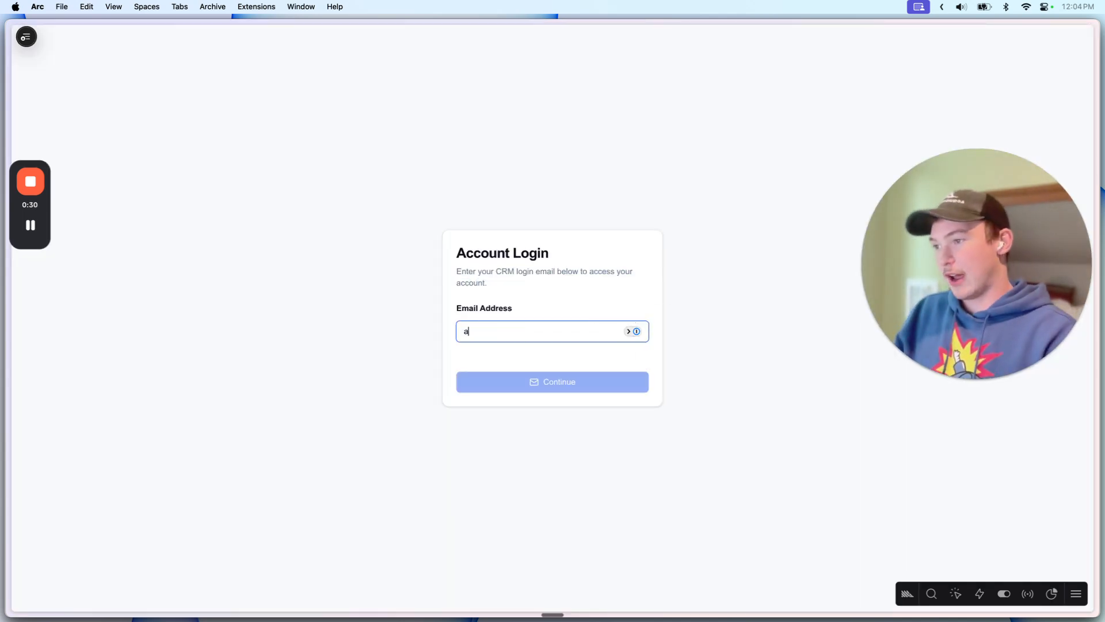
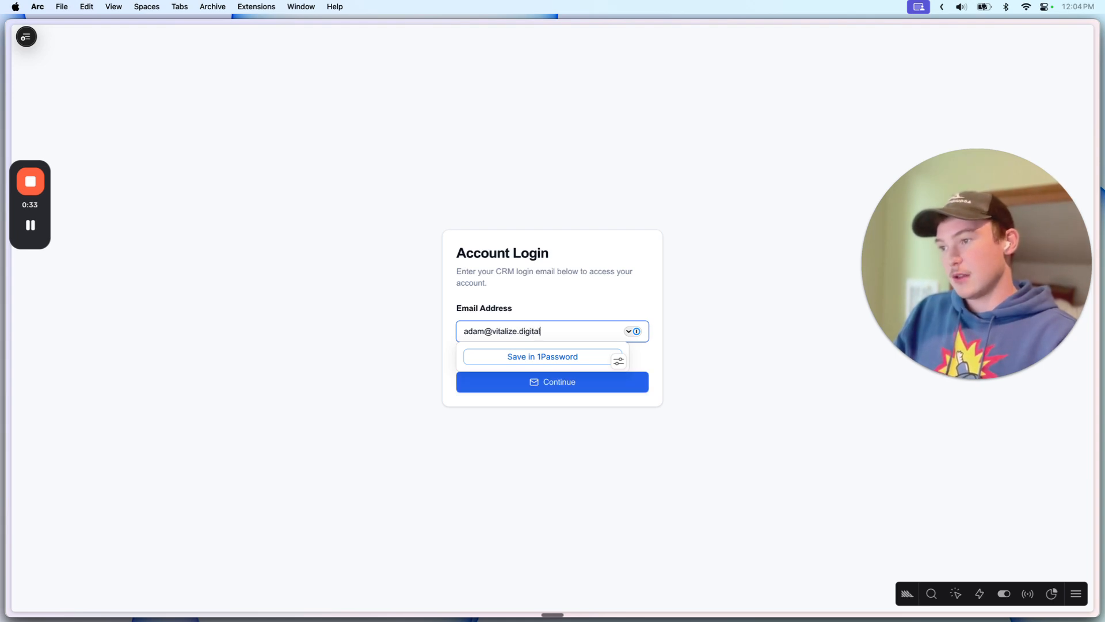
{"action": "key", "text": "Return"}
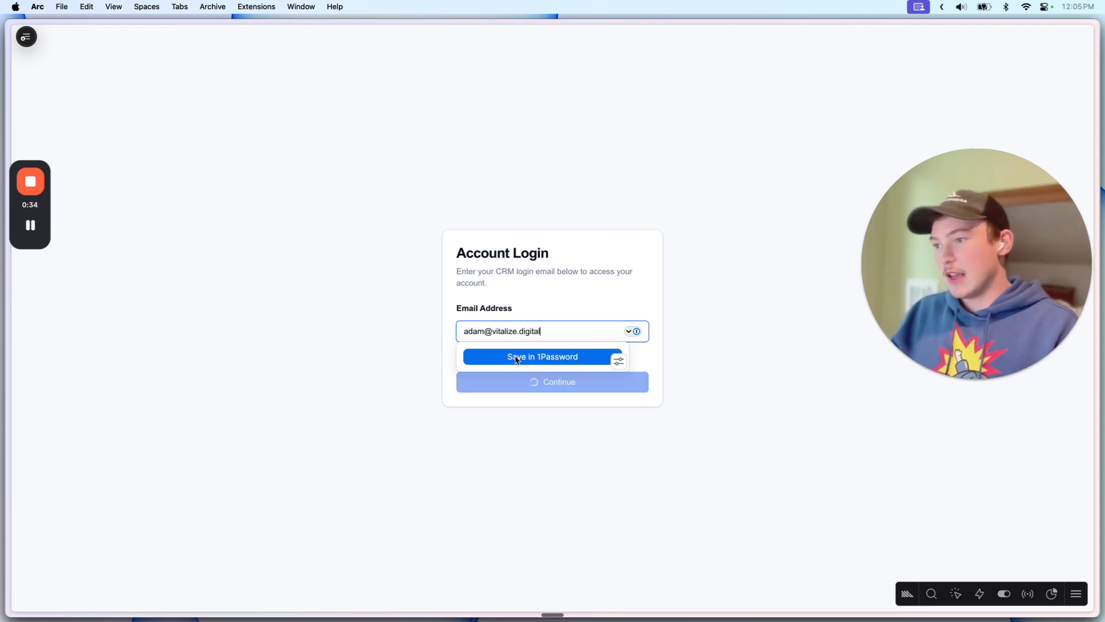
{"action": "mouse_move", "coordinate": [726, 598]}
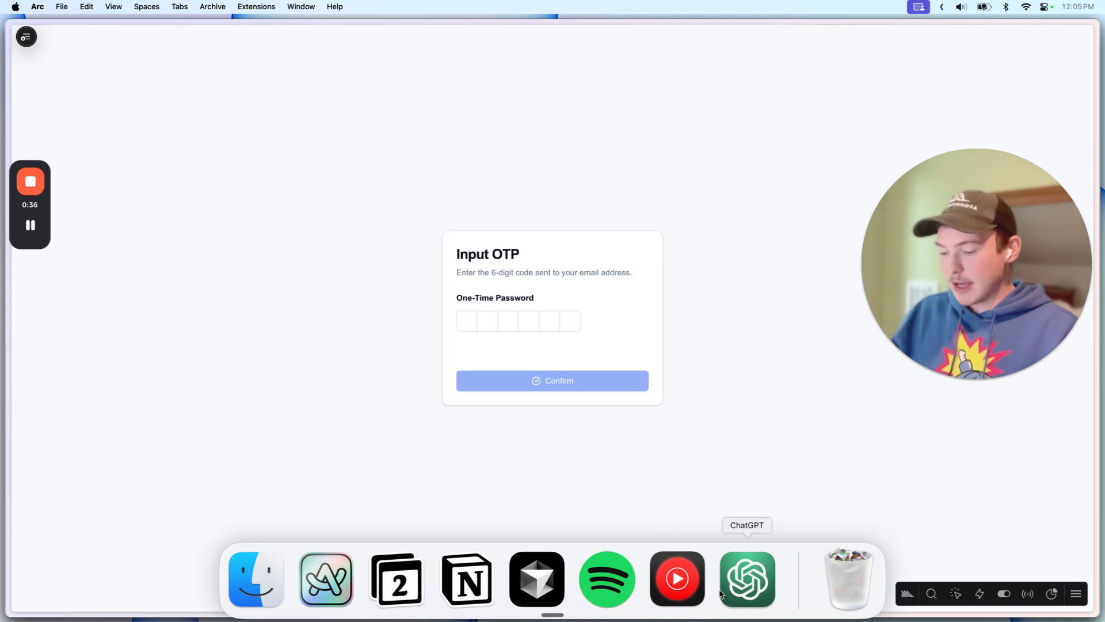
{"action": "key", "text": "alt+m"}
Step: In Notion Mail, open the login email and select the one-time code
{"action": "left_click", "coordinate": [31, 222]}
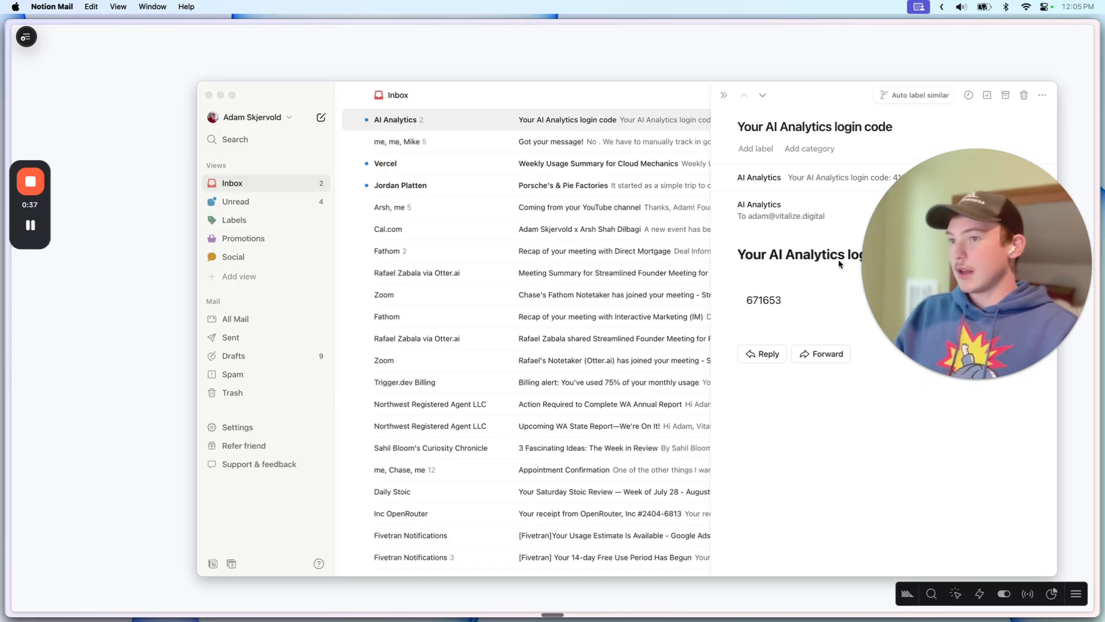
{"action": "left_click", "coordinate": [806, 296]}
{"action": "double_click", "coordinate": [767, 301]}
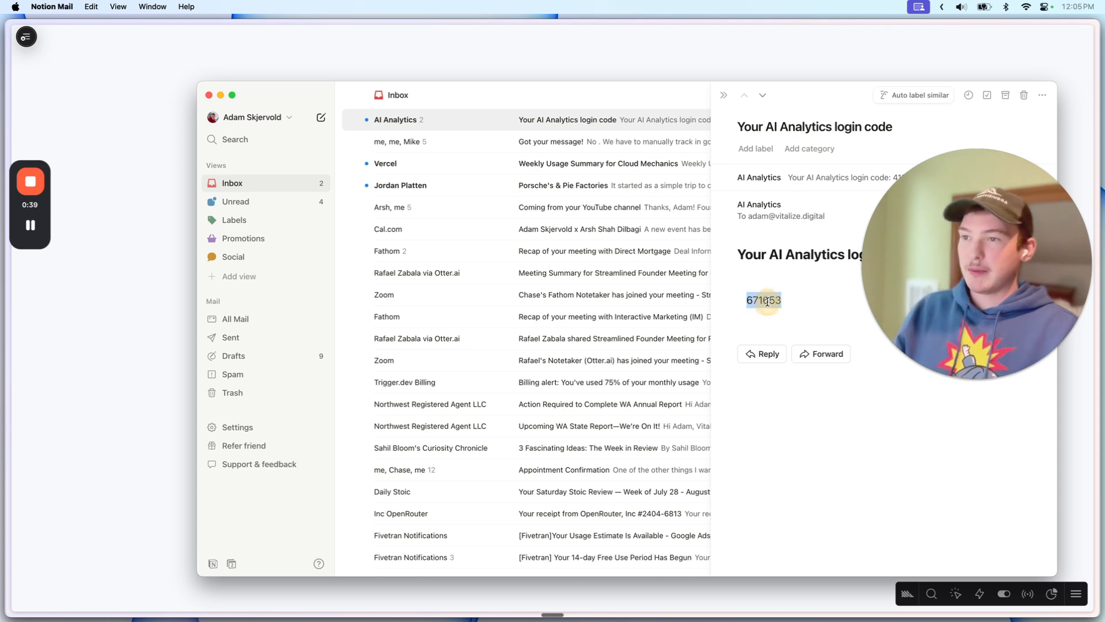
{"action": "left_click_drag", "start_coordinate": [786, 81], "coordinate": [639, 86]}
{"action": "left_click", "coordinate": [641, 214]}
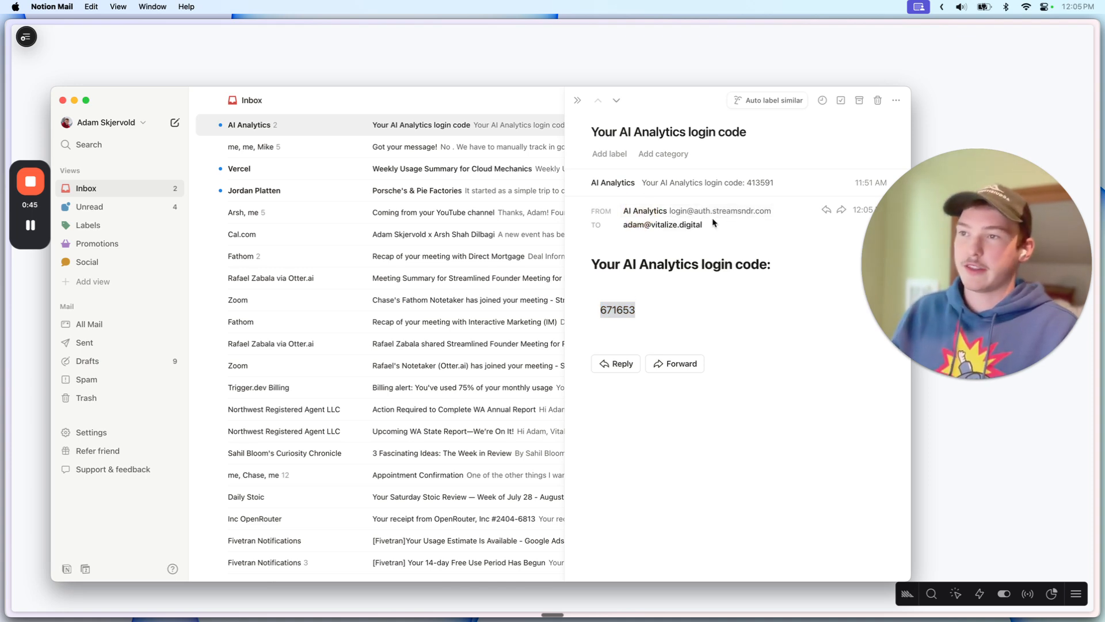
Step: Paste the code into the OTP boxes in Arc and confirm to sign in
{"action": "key", "text": "super+Tab"}
{"action": "left_click", "coordinate": [456, 327]}
{"action": "key", "text": "super+v"}
{"action": "left_click", "coordinate": [548, 377]}
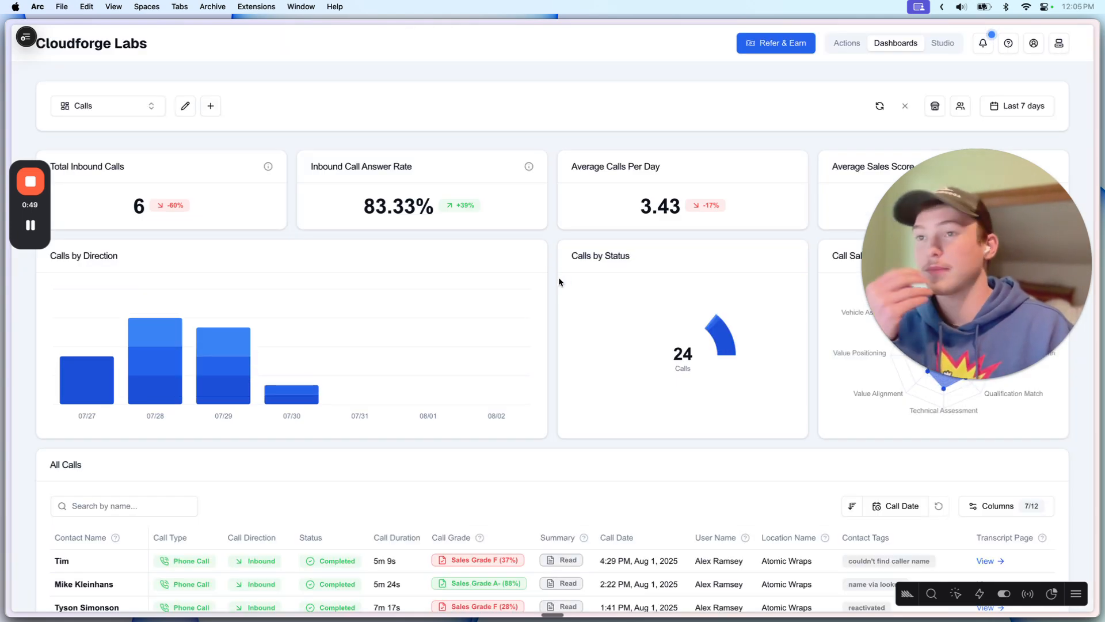
{"action": "left_click", "coordinate": [1033, 43]}
{"action": "left_click_drag", "start_coordinate": [430, 288], "coordinate": [530, 300]}
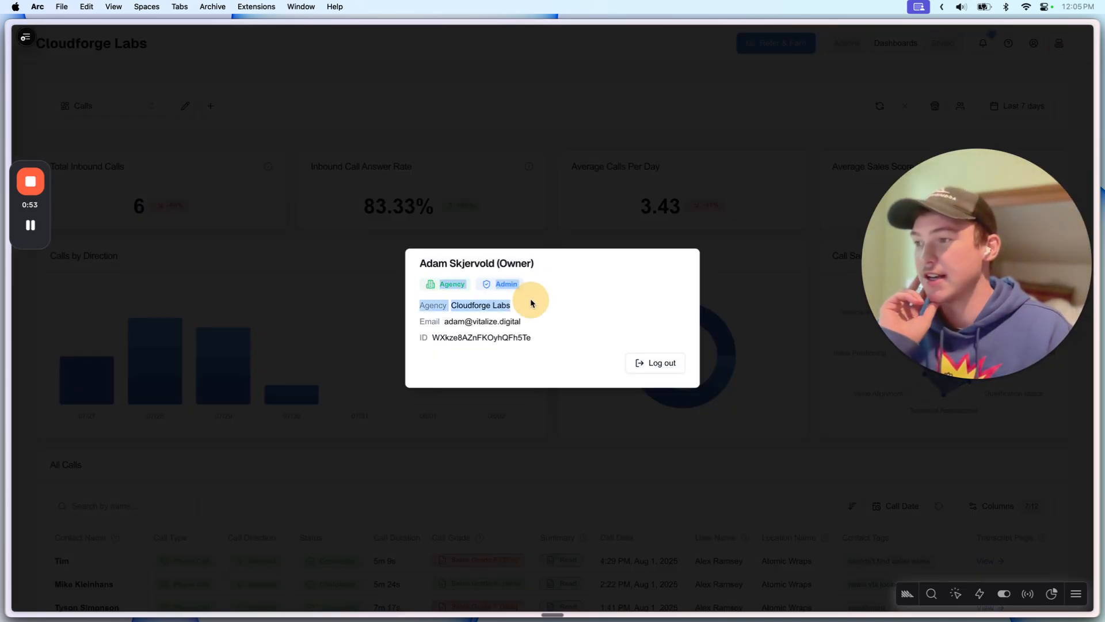
{"action": "left_click", "coordinate": [531, 300]}
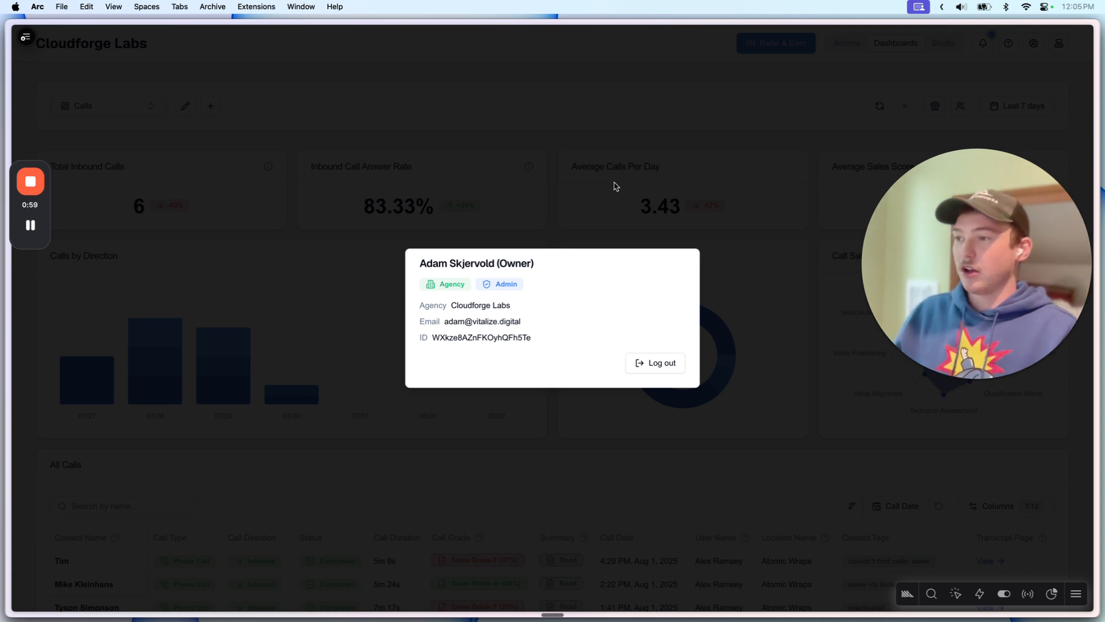
{"action": "left_click_drag", "start_coordinate": [441, 285], "coordinate": [541, 293]}
{"action": "left_click", "coordinate": [541, 293]}
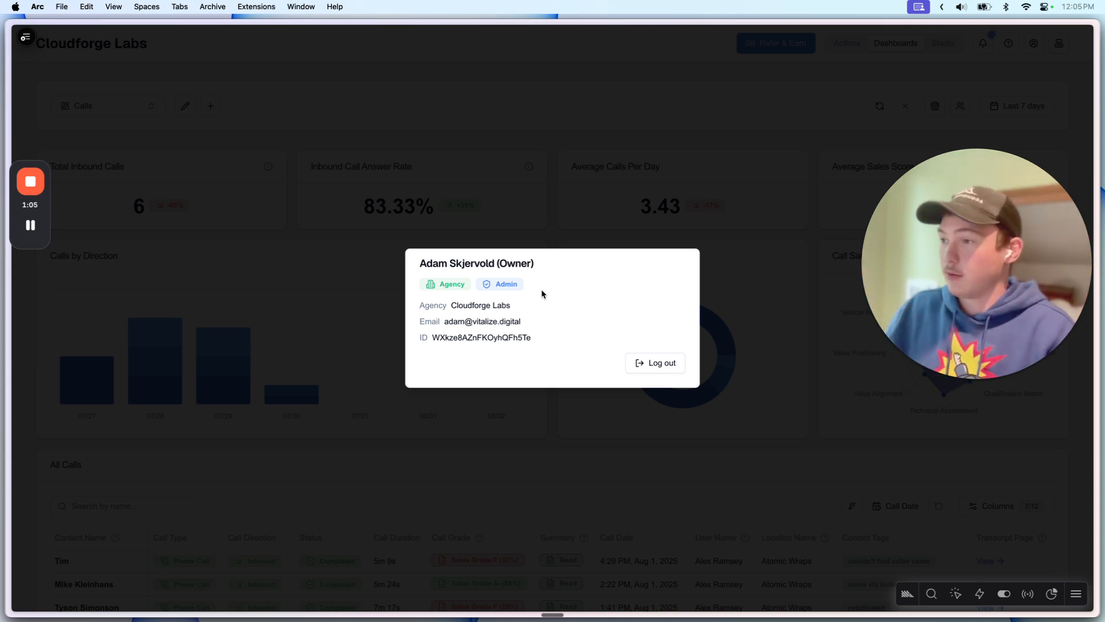
{"action": "left_click_drag", "start_coordinate": [442, 284], "coordinate": [505, 284]}
{"action": "left_click", "coordinate": [506, 284]}
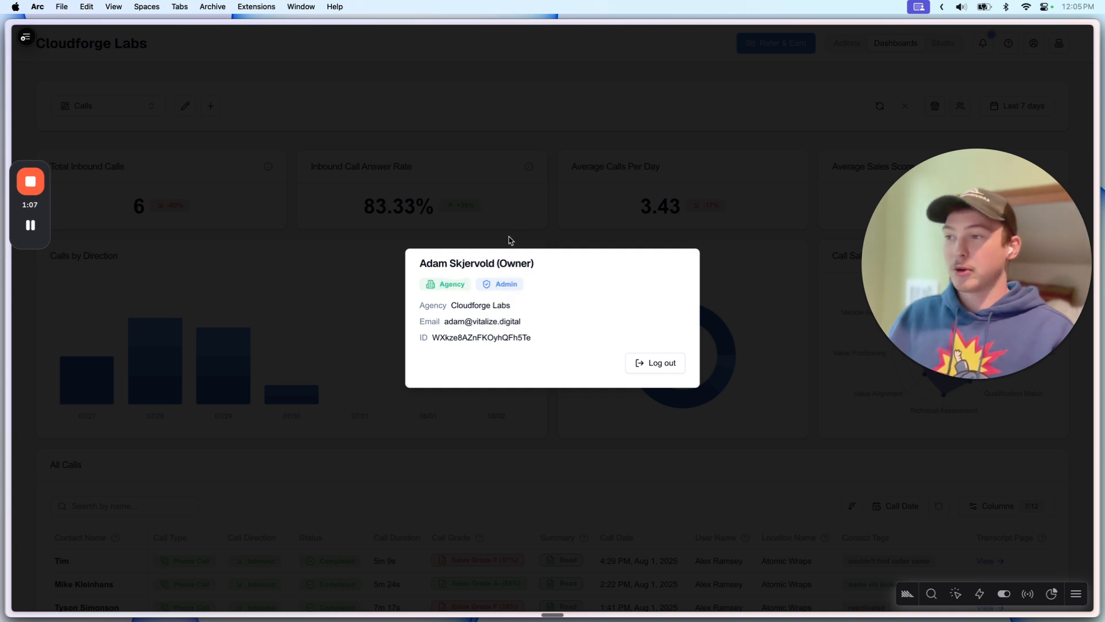
{"action": "left_click", "coordinate": [509, 208]}
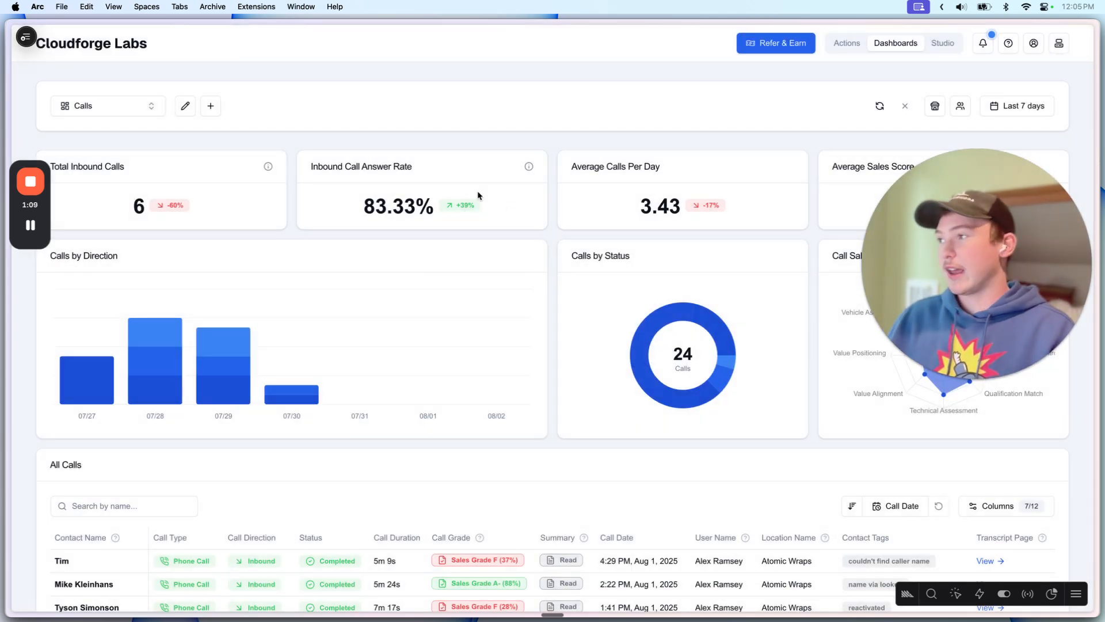
Step: View the Locations dashboard, then the Users dashboard
{"action": "left_click", "coordinate": [113, 101]}
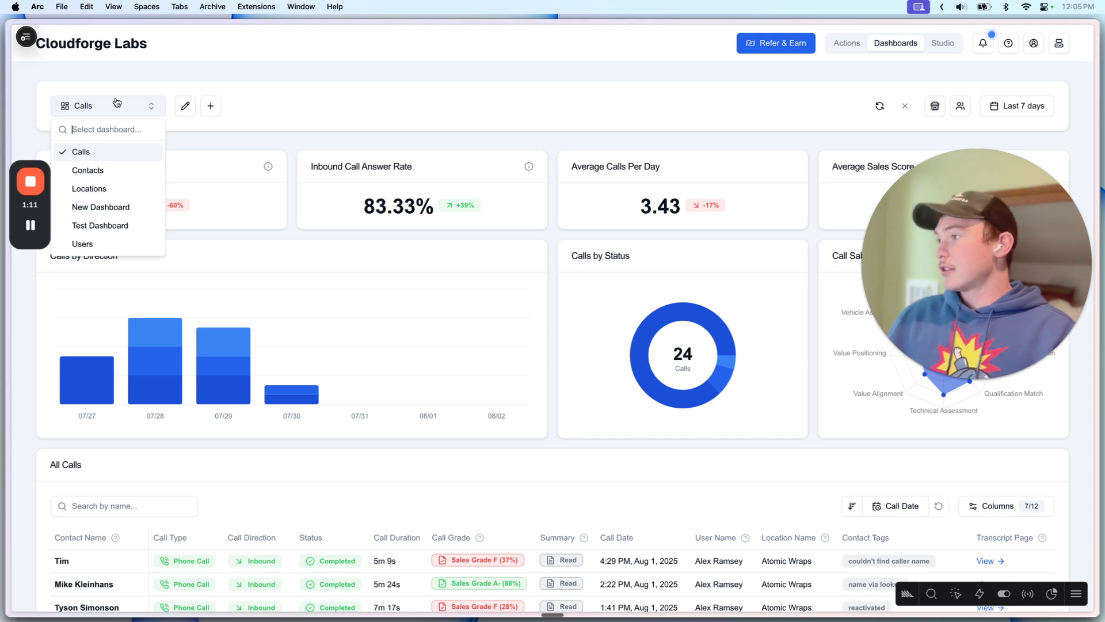
{"action": "left_click", "coordinate": [90, 189]}
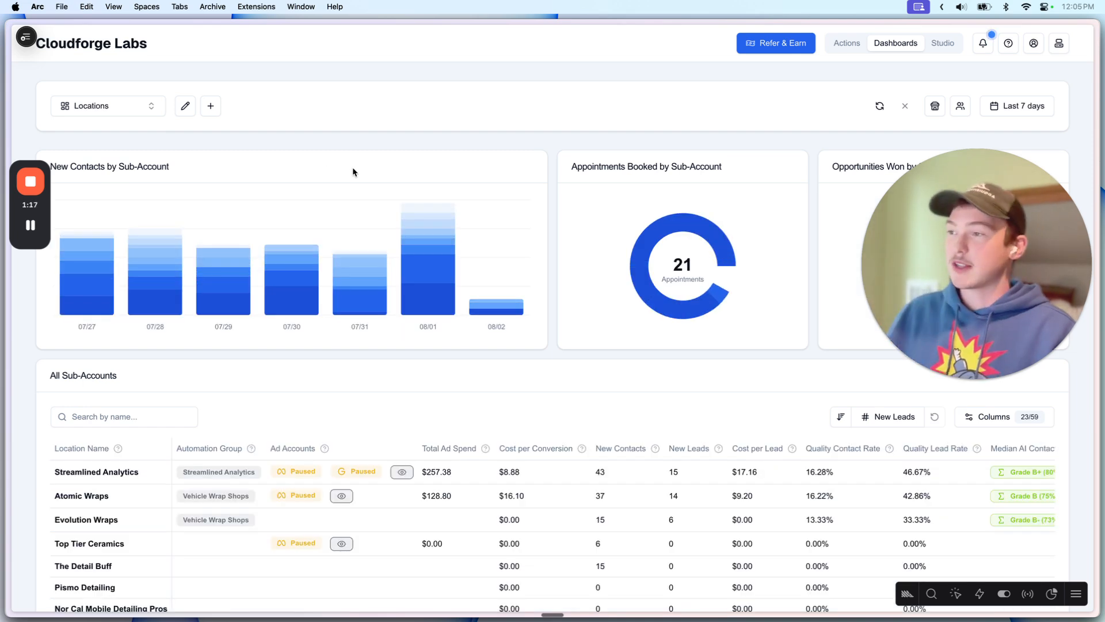
{"action": "left_click", "coordinate": [94, 110]}
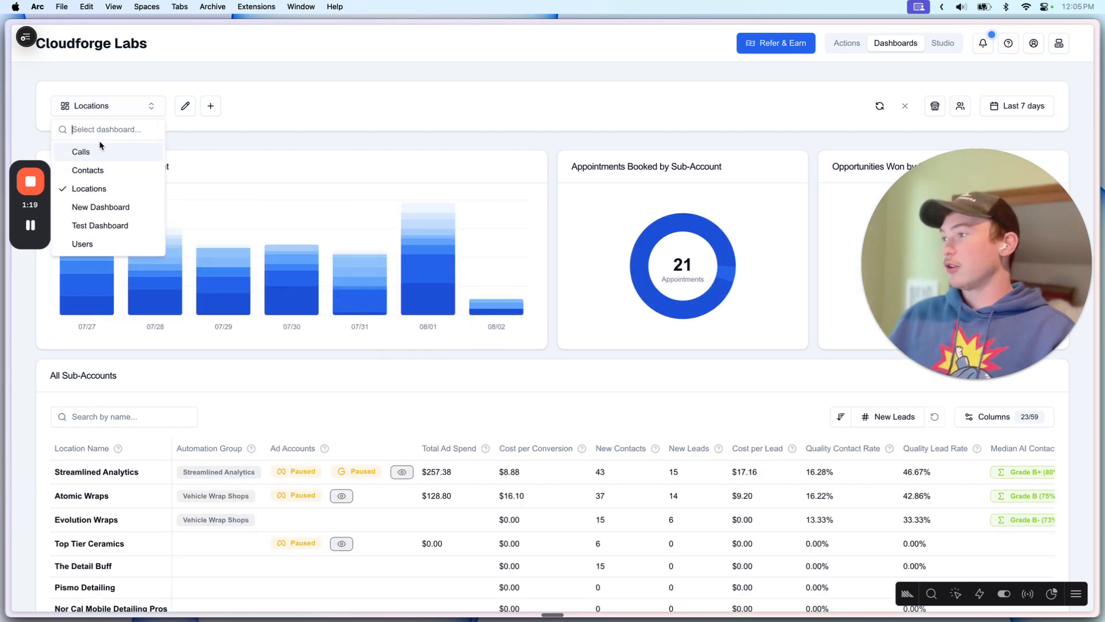
{"action": "left_click", "coordinate": [85, 244]}
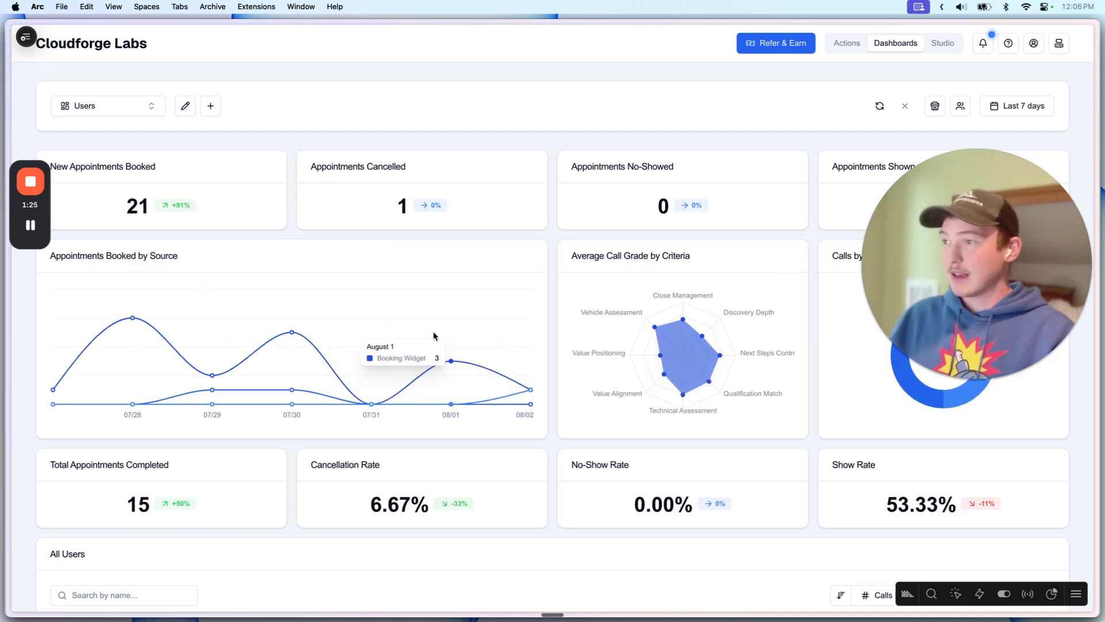
{"action": "scroll", "coordinate": [434, 335], "scroll_direction": "down", "scroll_amount": 2}
{"action": "scroll", "coordinate": [190, 96], "scroll_direction": "up", "scroll_amount": 2}
Step: Return to the Calls dashboard and scroll its 43-result table, then switch to Test Dashboard
{"action": "left_click", "coordinate": [81, 106]}
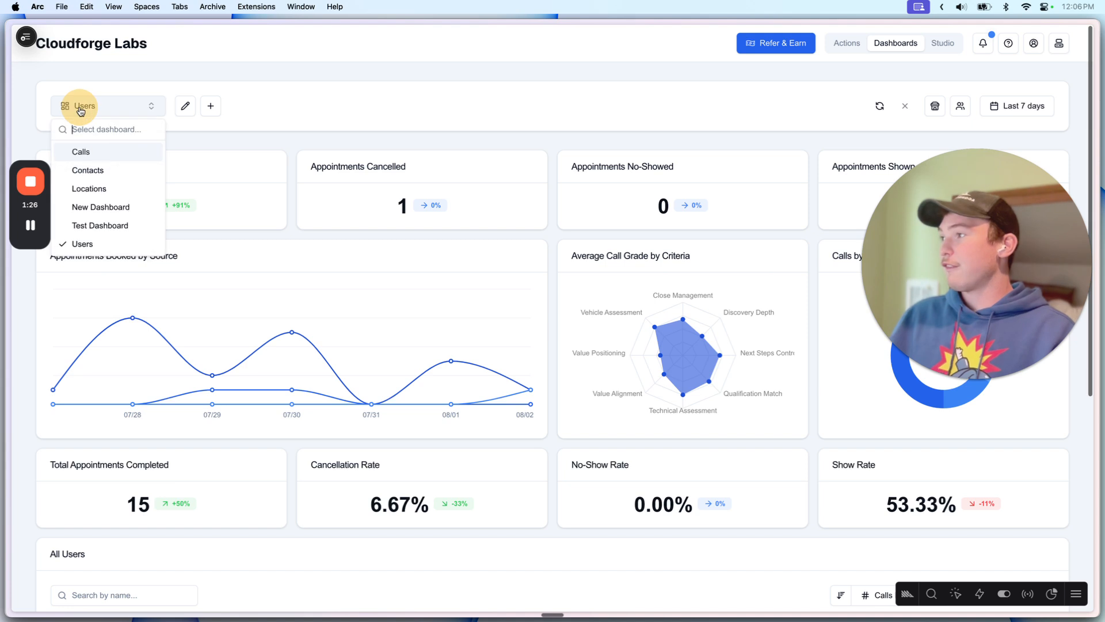
{"action": "left_click", "coordinate": [95, 152]}
{"action": "left_click", "coordinate": [125, 108]}
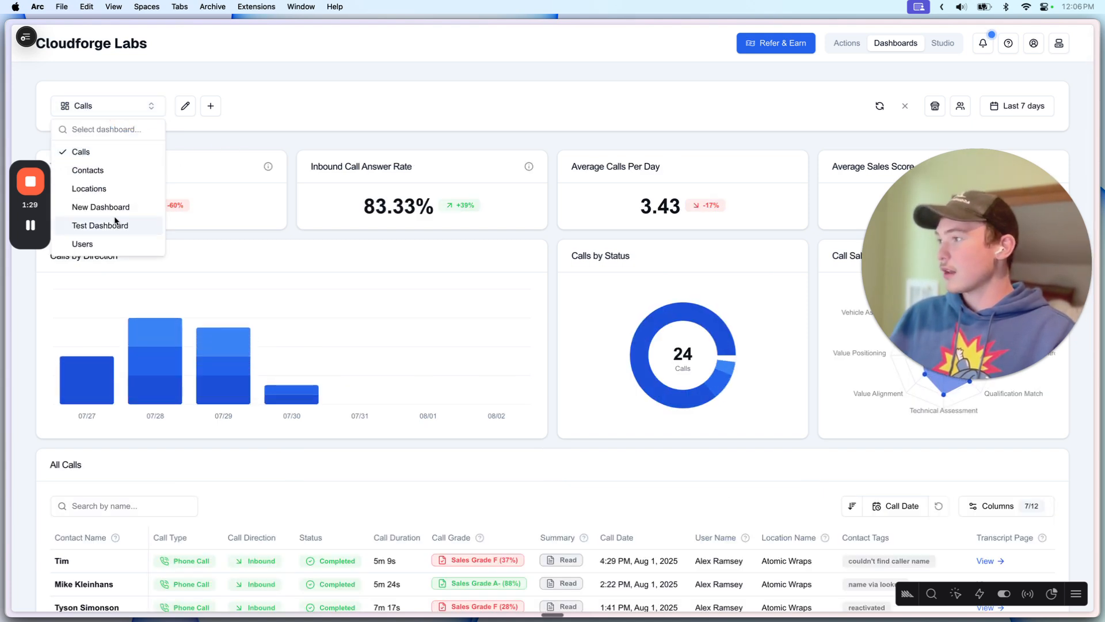
{"action": "left_click", "coordinate": [129, 113]}
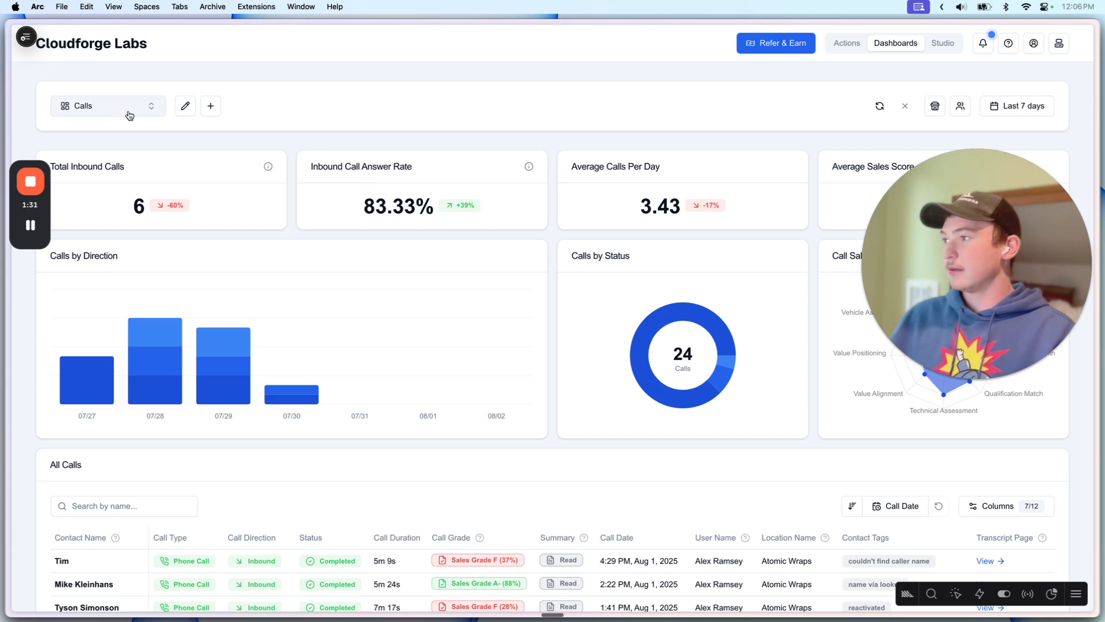
{"action": "scroll", "coordinate": [333, 269], "scroll_direction": "down", "scroll_amount": 5}
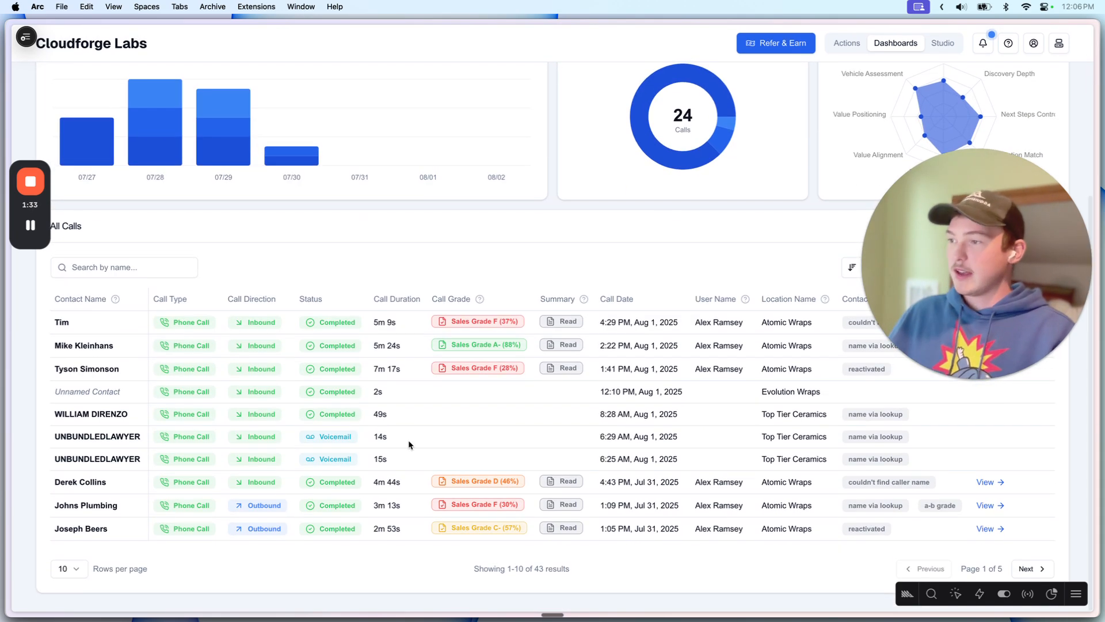
{"action": "scroll", "coordinate": [629, 410], "scroll_direction": "up", "scroll_amount": 2}
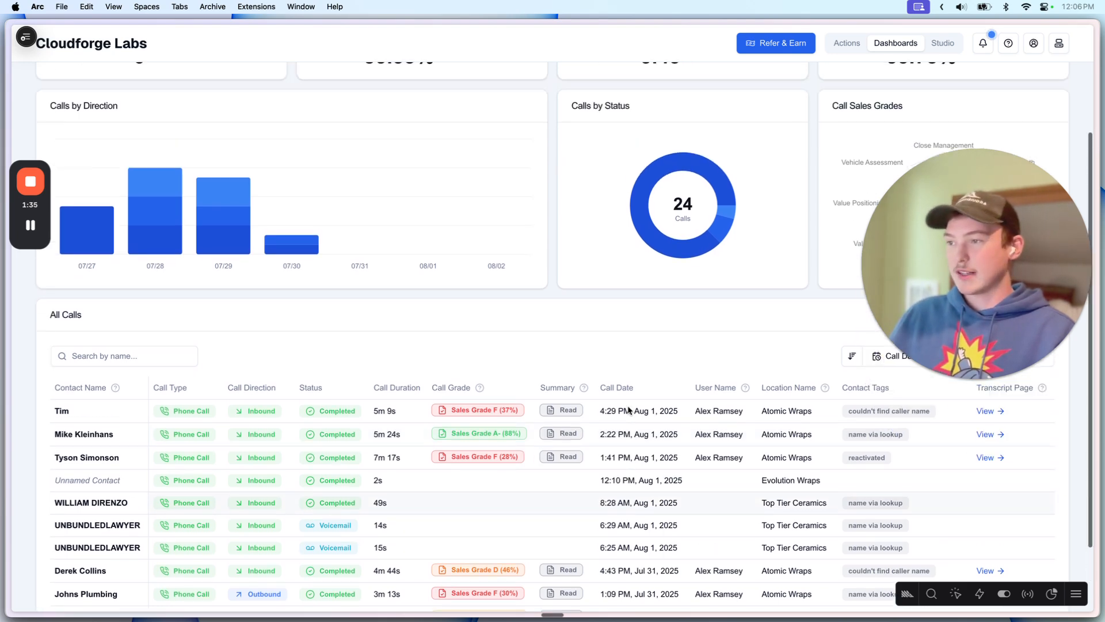
{"action": "scroll", "coordinate": [629, 410], "scroll_direction": "up", "scroll_amount": 3}
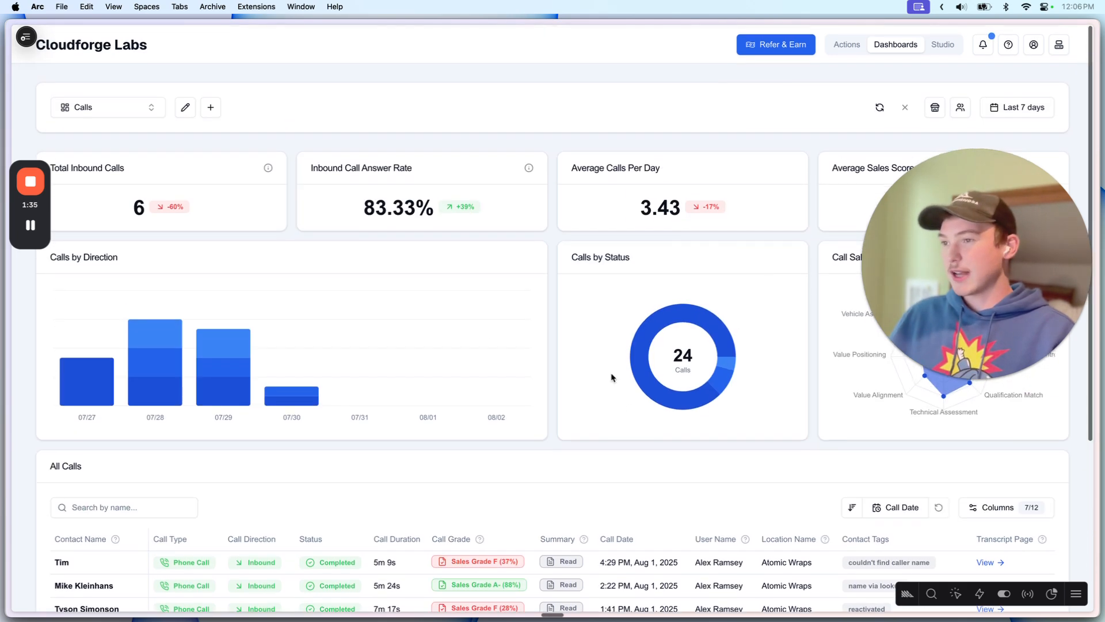
{"action": "left_click", "coordinate": [127, 112]}
{"action": "left_click", "coordinate": [100, 223]}
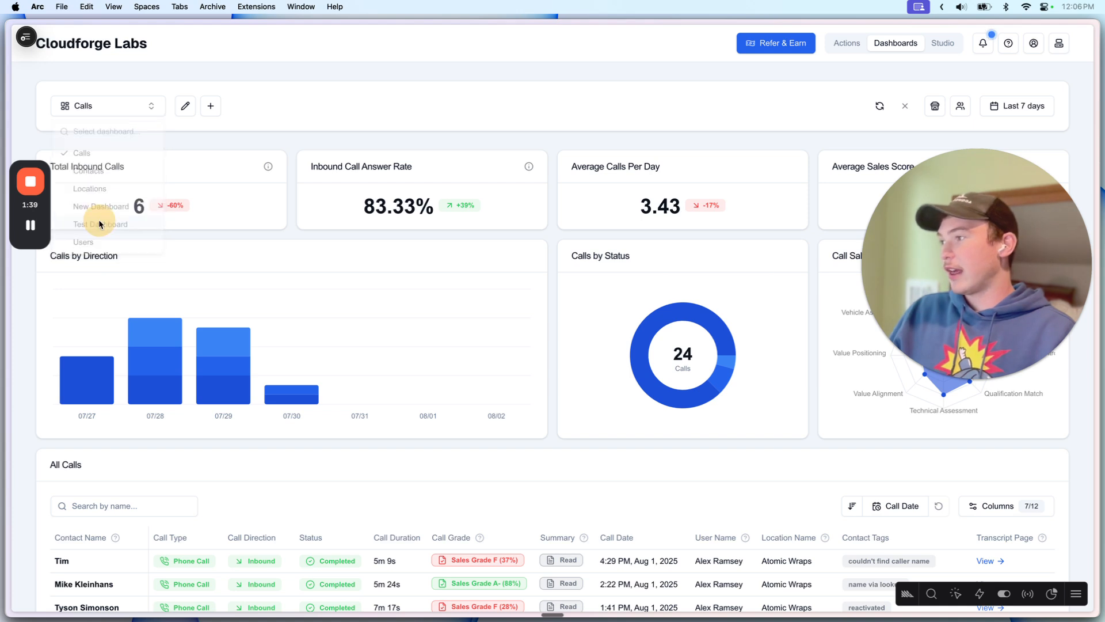
Step: Enter edit mode on the Test Dashboard and open the New Utility Inquiries stat settings
{"action": "left_click", "coordinate": [185, 107]}
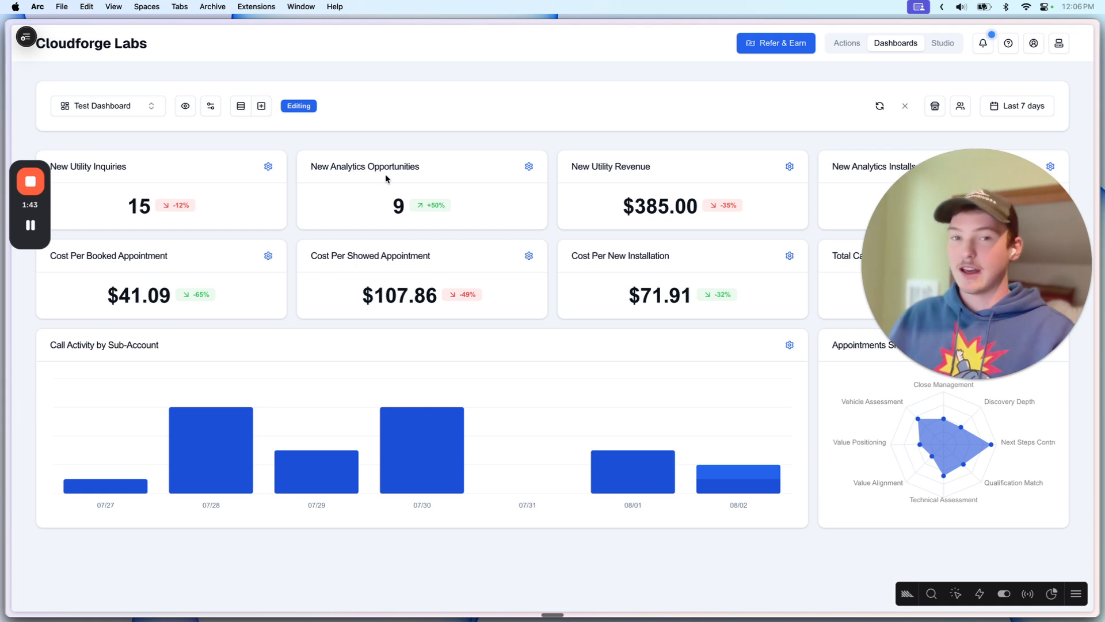
{"action": "left_click_drag", "start_coordinate": [975, 240], "coordinate": [997, 587]}
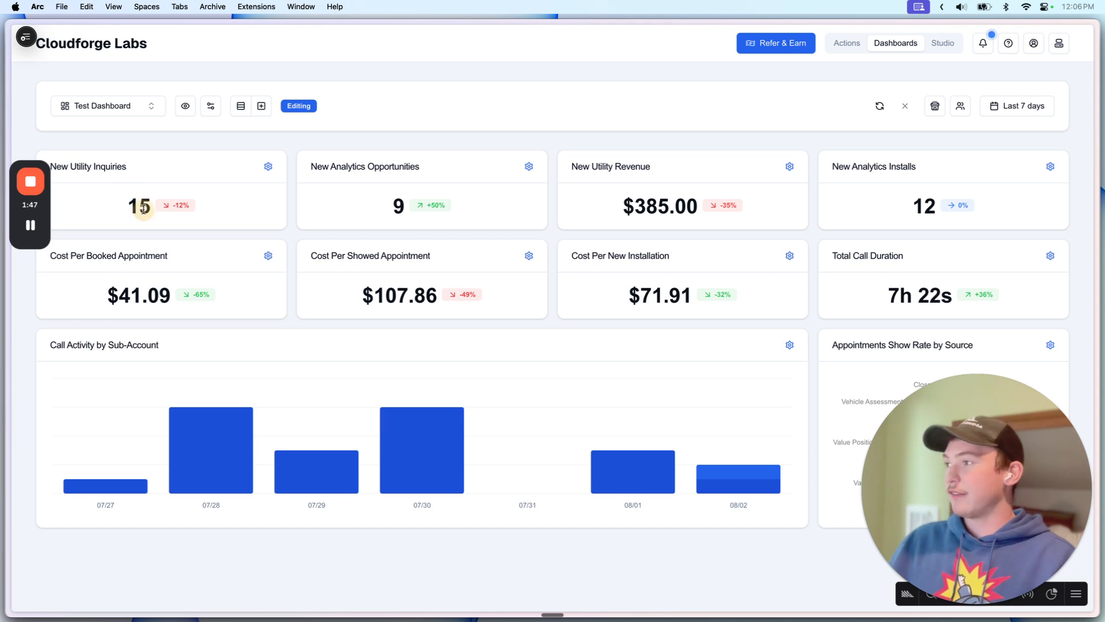
{"action": "left_click", "coordinate": [268, 167]}
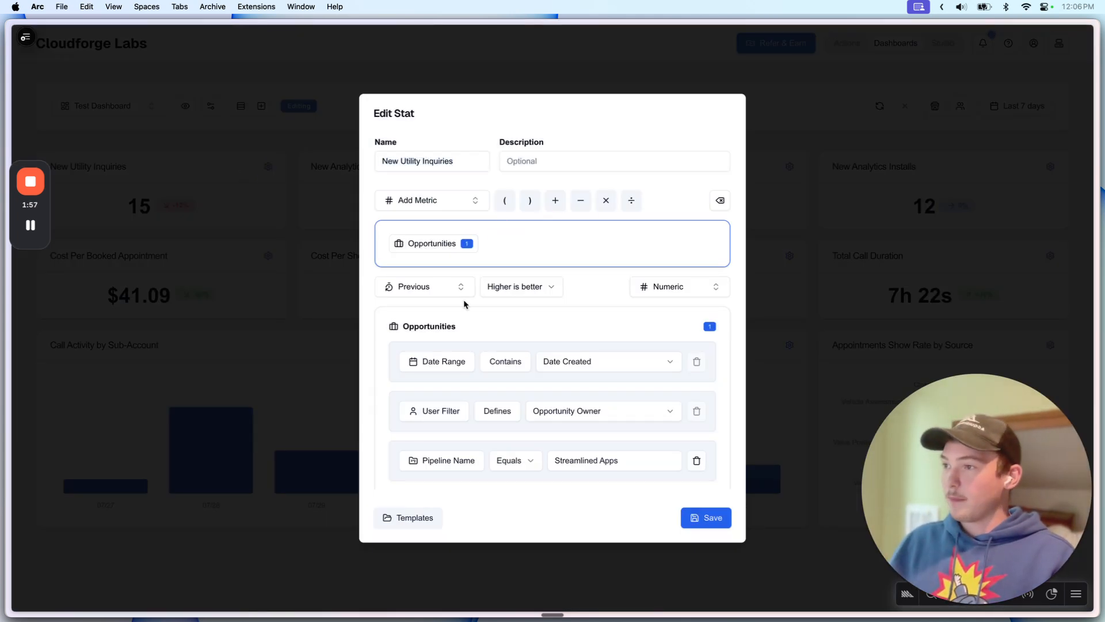
Step: Clear the stat's expression and make Opportunities its metric
{"action": "scroll", "coordinate": [464, 303], "scroll_direction": "down", "scroll_amount": 2}
{"action": "scroll", "coordinate": [464, 303], "scroll_direction": "up", "scroll_amount": 2}
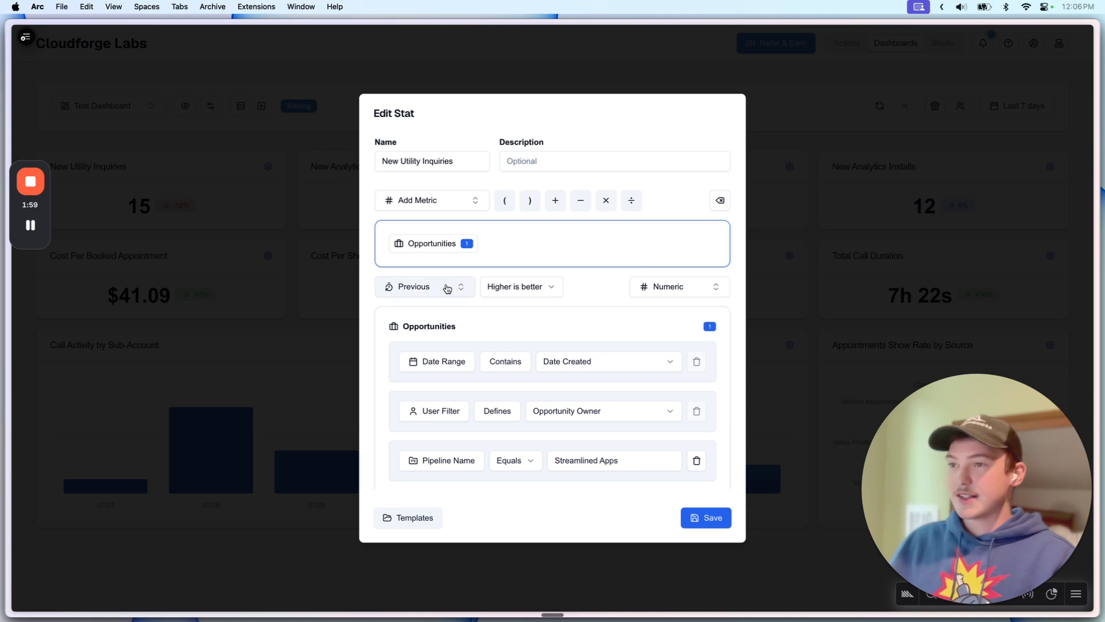
{"action": "scroll", "coordinate": [447, 287], "scroll_direction": "down", "scroll_amount": 3}
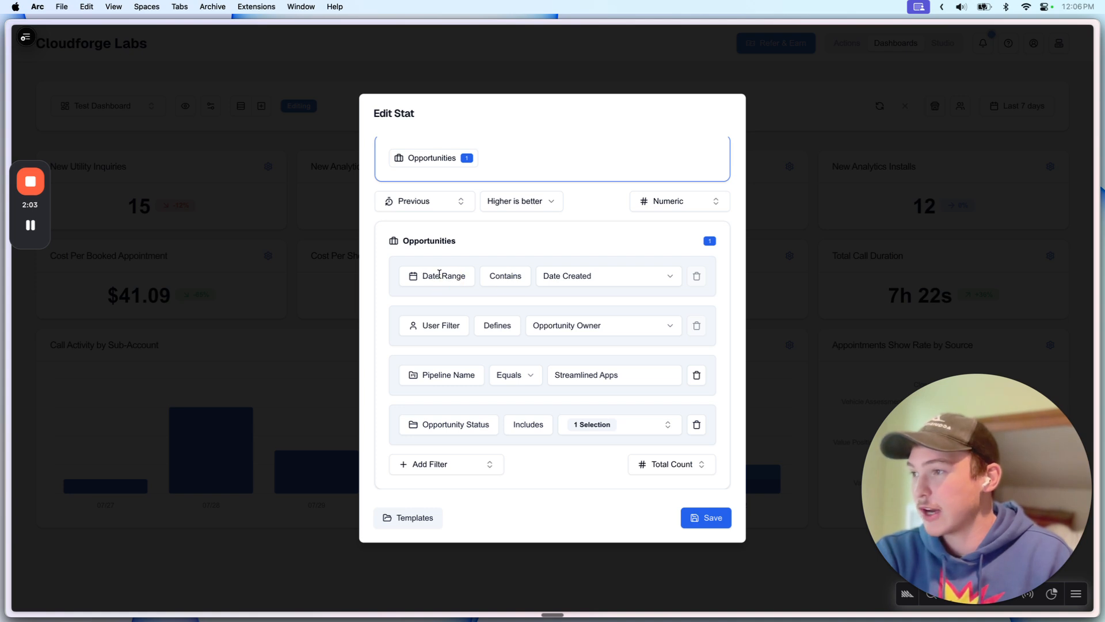
{"action": "scroll", "coordinate": [442, 275], "scroll_direction": "up", "scroll_amount": 3}
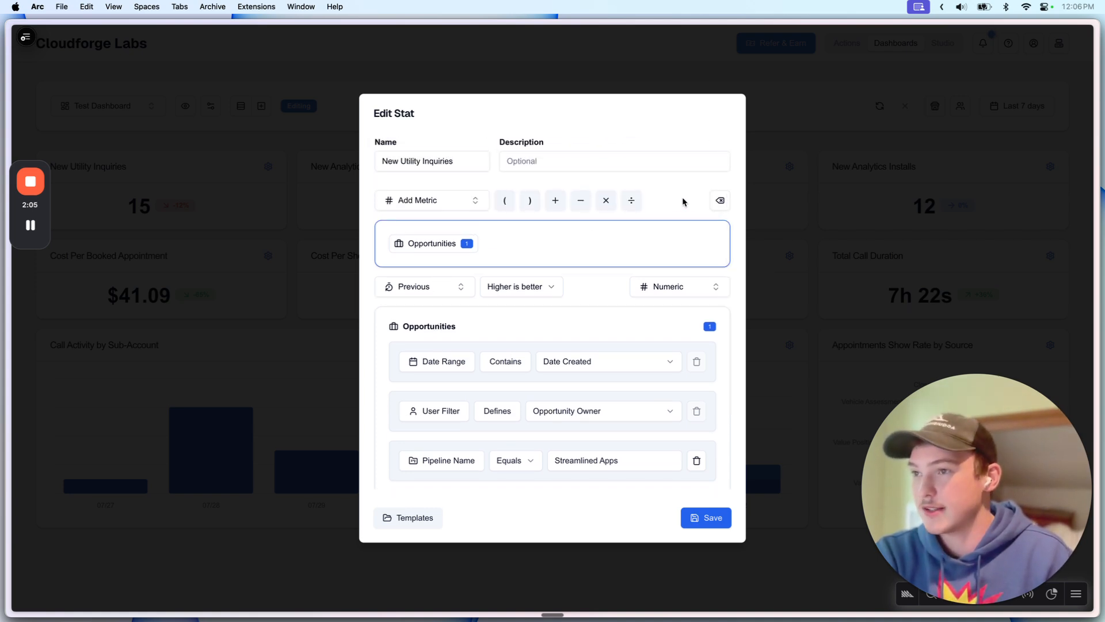
{"action": "left_click", "coordinate": [719, 200]}
{"action": "left_click", "coordinate": [415, 288]}
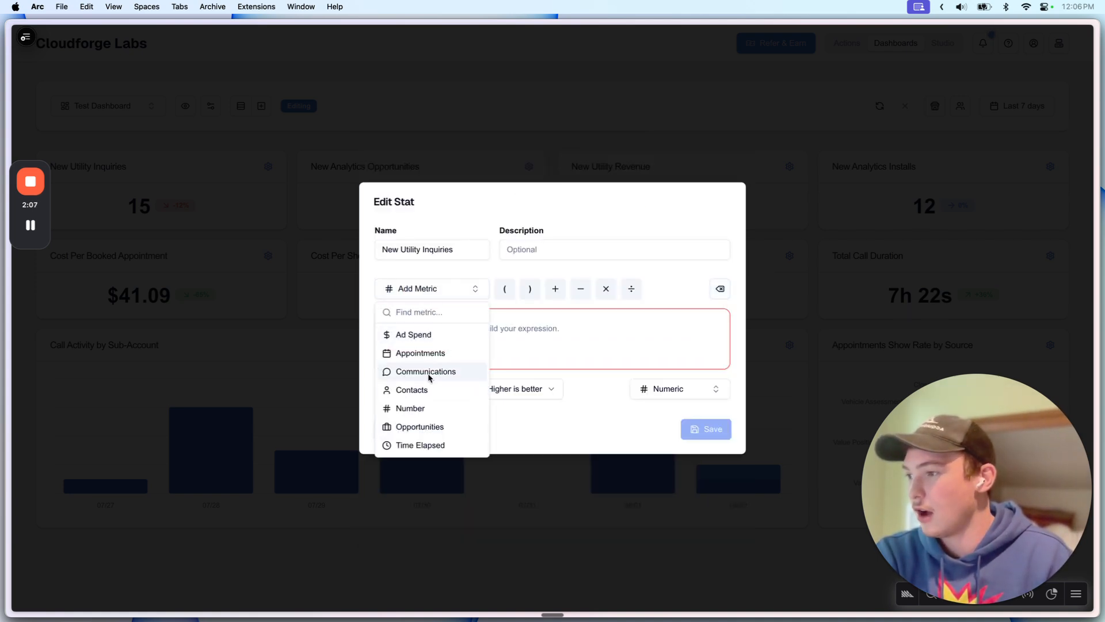
{"action": "left_click", "coordinate": [406, 428]}
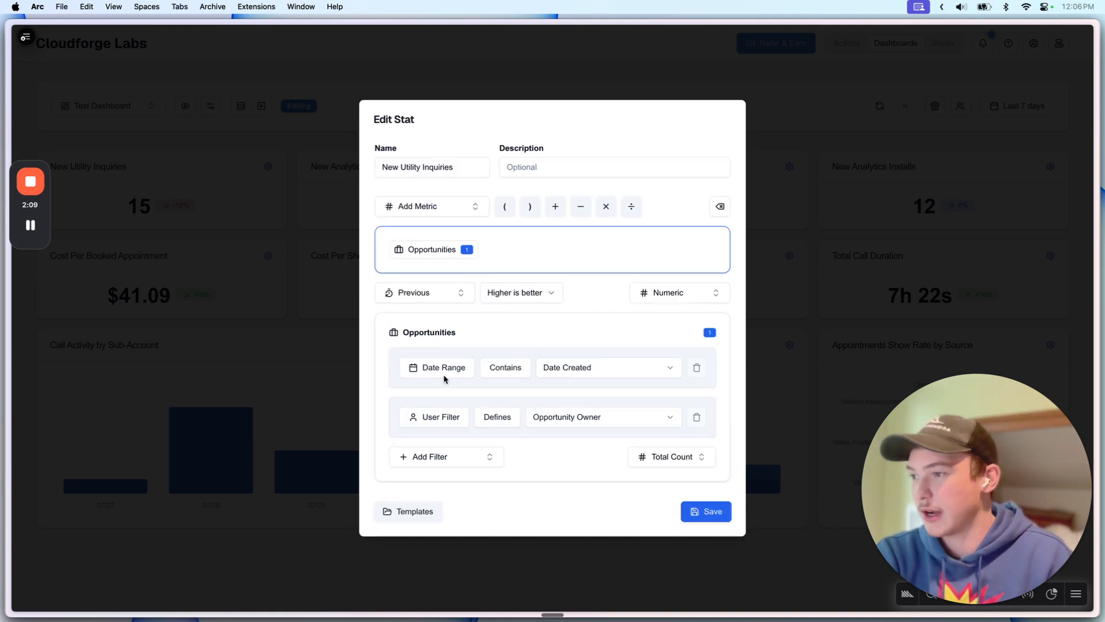
Step: Keep Date Created as the date field after reviewing date field and user role choices
{"action": "left_click", "coordinate": [563, 370]}
{"action": "left_click", "coordinate": [612, 333]}
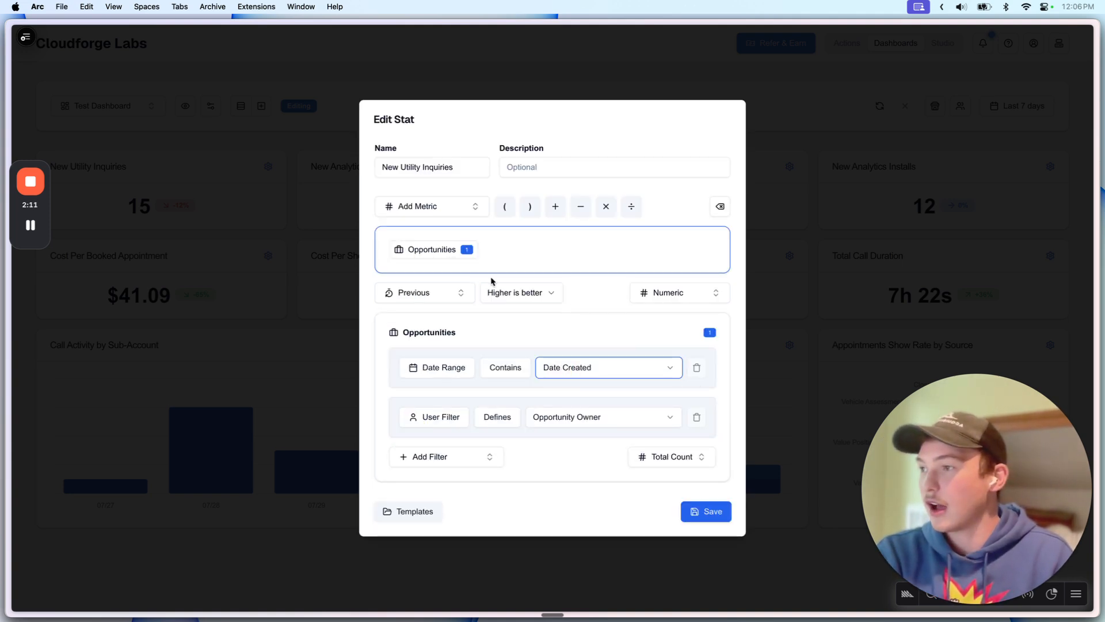
{"action": "left_click", "coordinate": [531, 252]}
{"action": "left_click", "coordinate": [595, 371]}
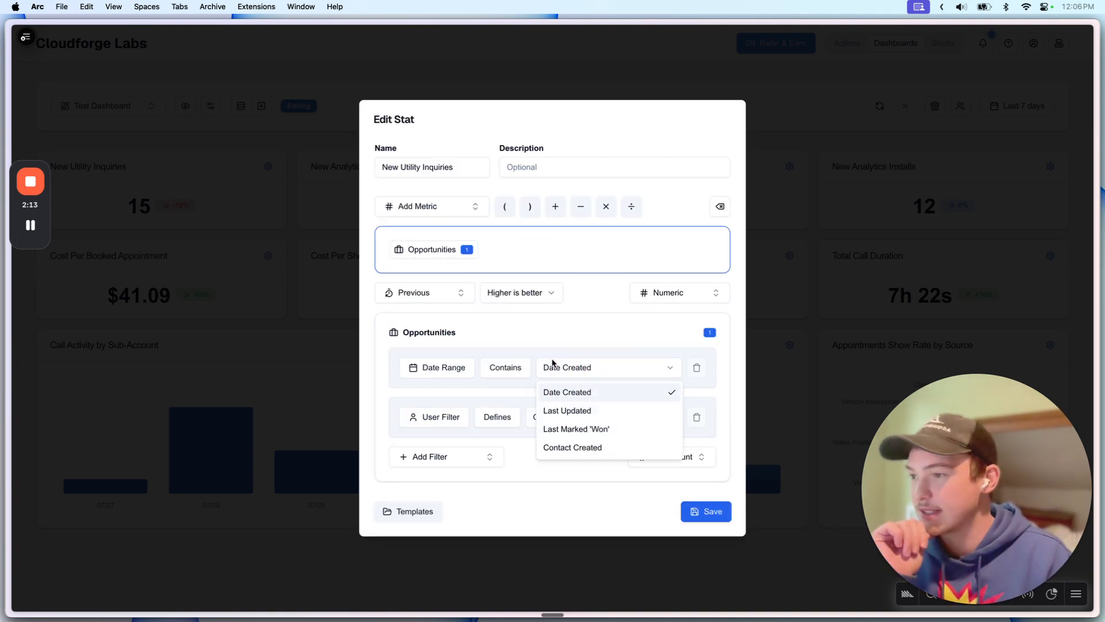
{"action": "left_click", "coordinate": [596, 359]}
{"action": "left_click", "coordinate": [565, 367]}
{"action": "left_click", "coordinate": [525, 242]}
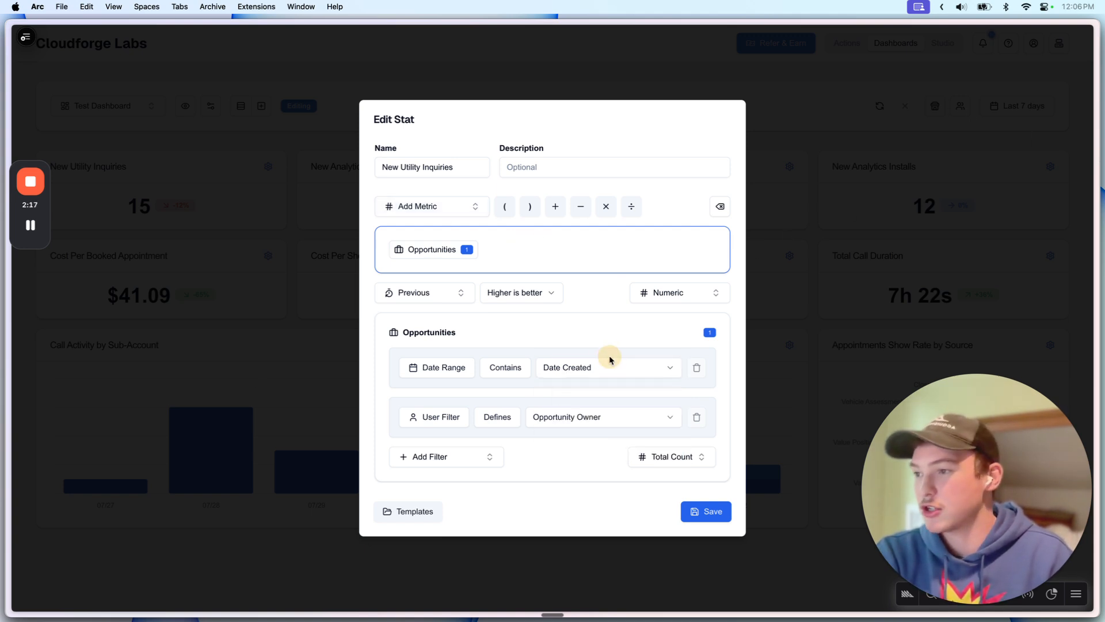
{"action": "left_click", "coordinate": [582, 366]}
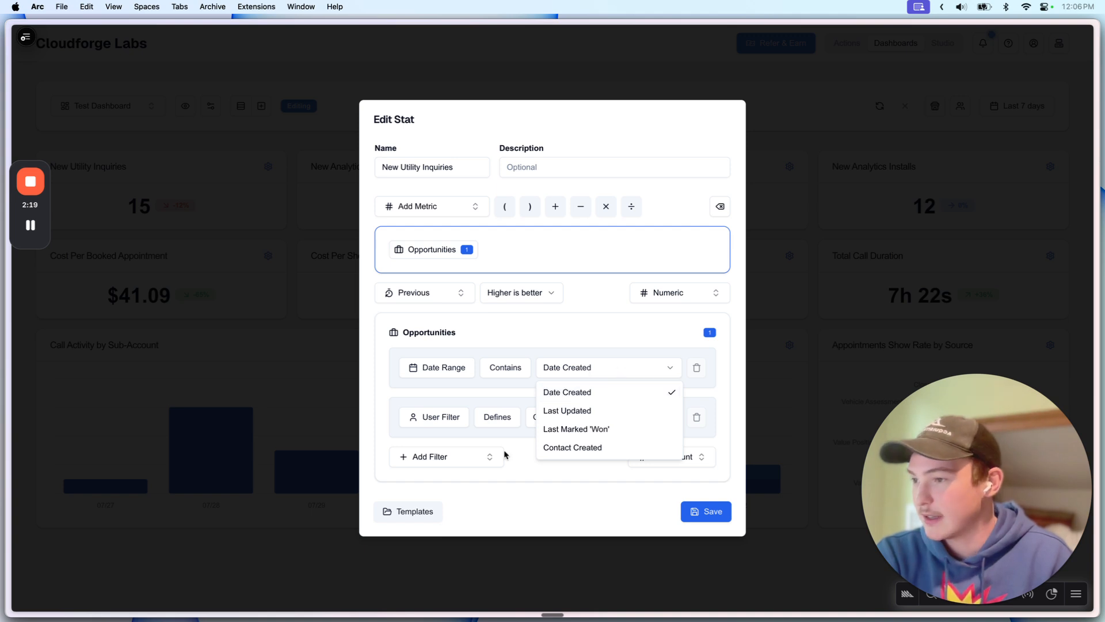
{"action": "left_click", "coordinate": [580, 393]}
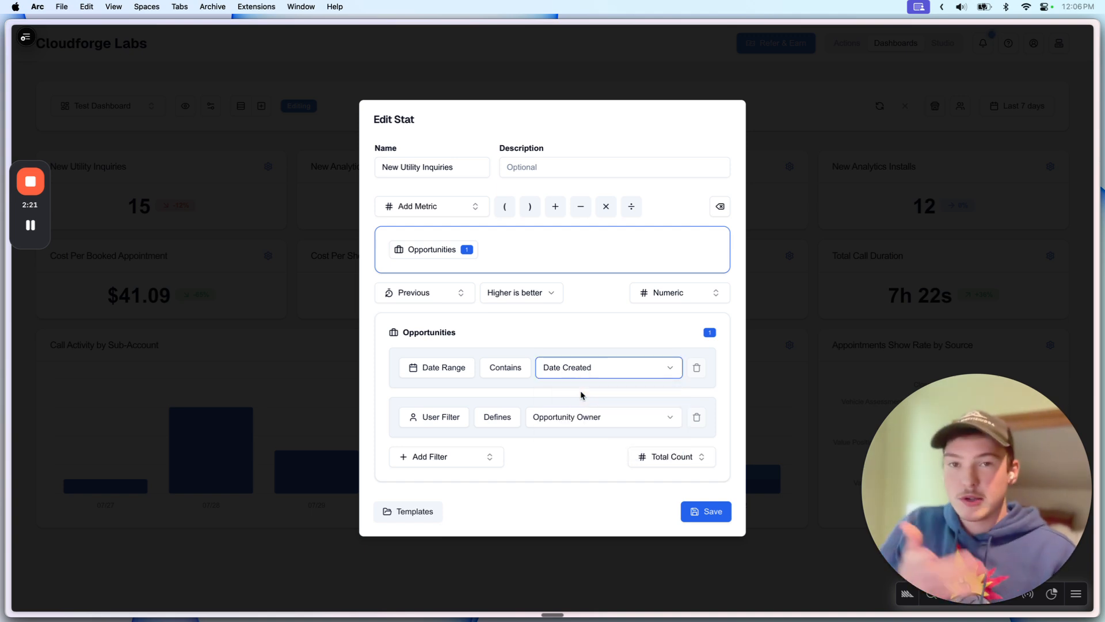
{"action": "left_click", "coordinate": [586, 341]}
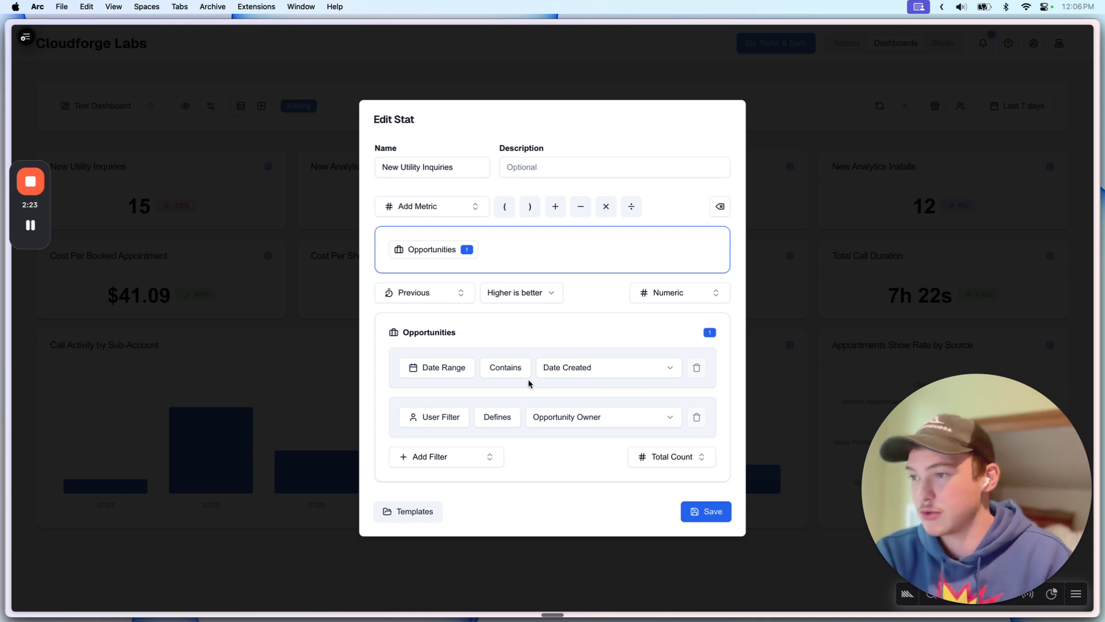
{"action": "left_click", "coordinate": [568, 421]}
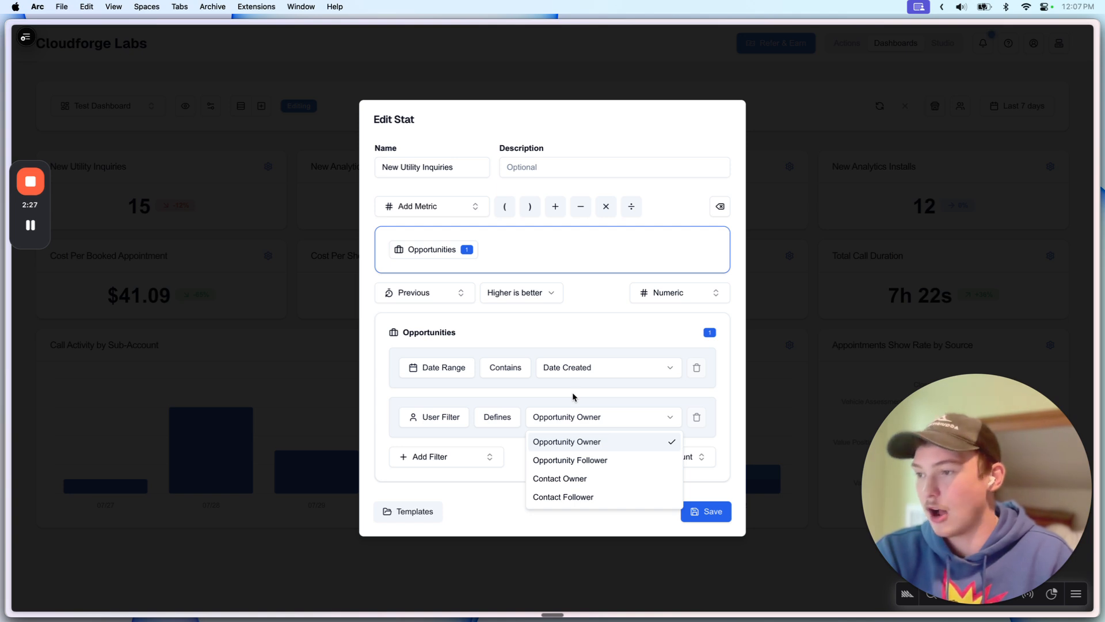
{"action": "left_click", "coordinate": [572, 392]}
Step: Try an Opportunity Status filter set to Open, then remove it
{"action": "left_click", "coordinate": [485, 458]}
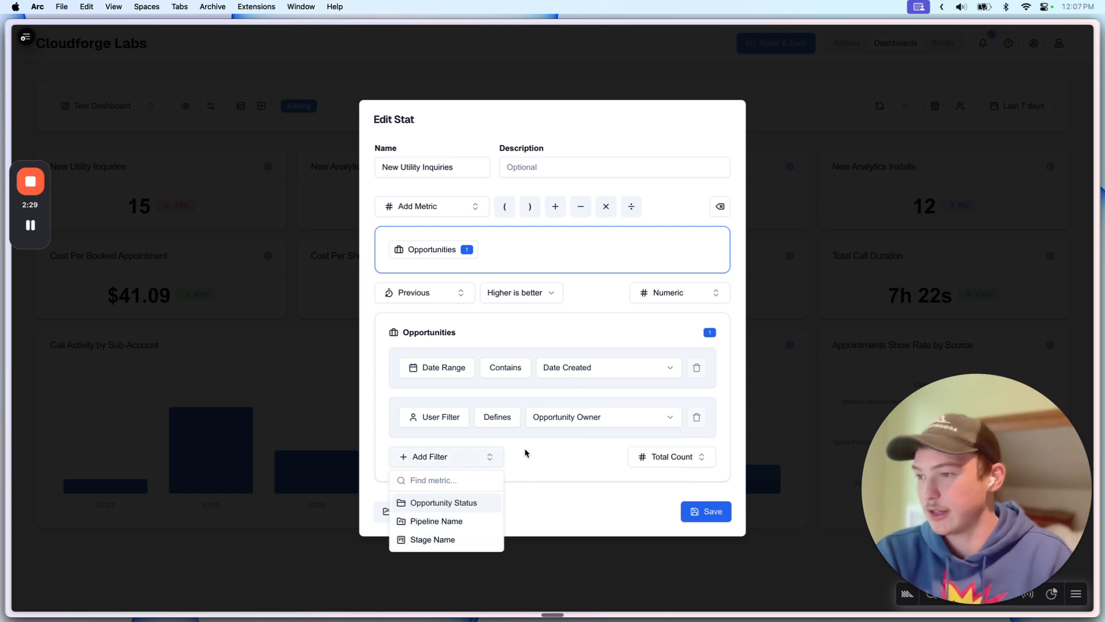
{"action": "left_click", "coordinate": [466, 502]}
{"action": "left_click", "coordinate": [593, 426]}
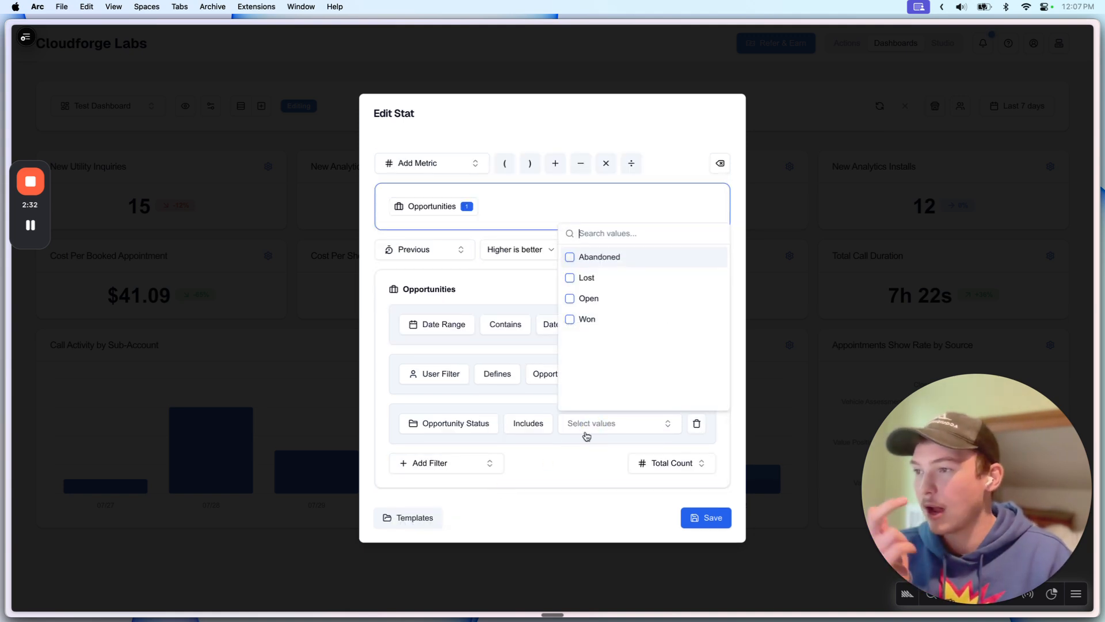
{"action": "left_click", "coordinate": [613, 305]}
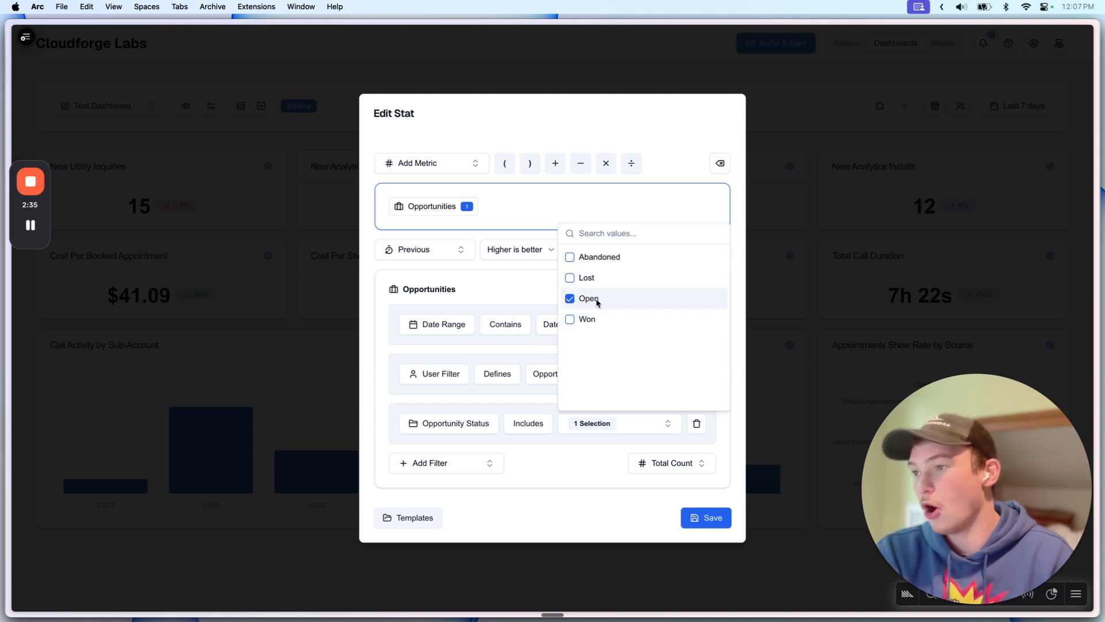
{"action": "left_click", "coordinate": [469, 385]}
{"action": "left_click", "coordinate": [696, 423]}
Step: Add a Pipeline Name filter equal to 'Streamlined Utilities' and save the stat
{"action": "left_click", "coordinate": [469, 451]}
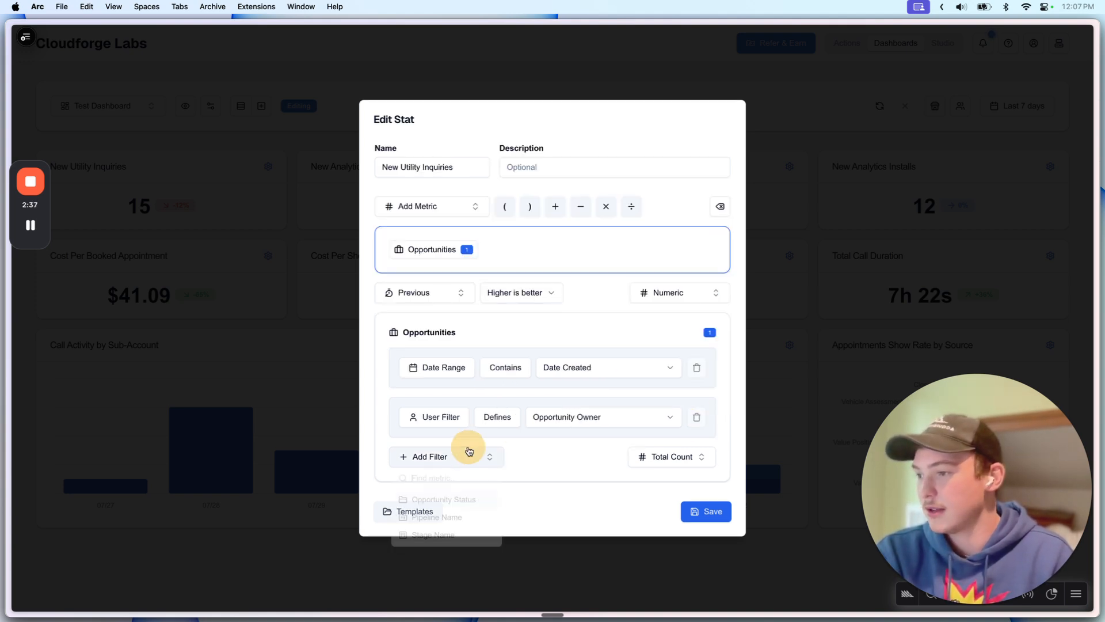
{"action": "left_click", "coordinate": [447, 521]}
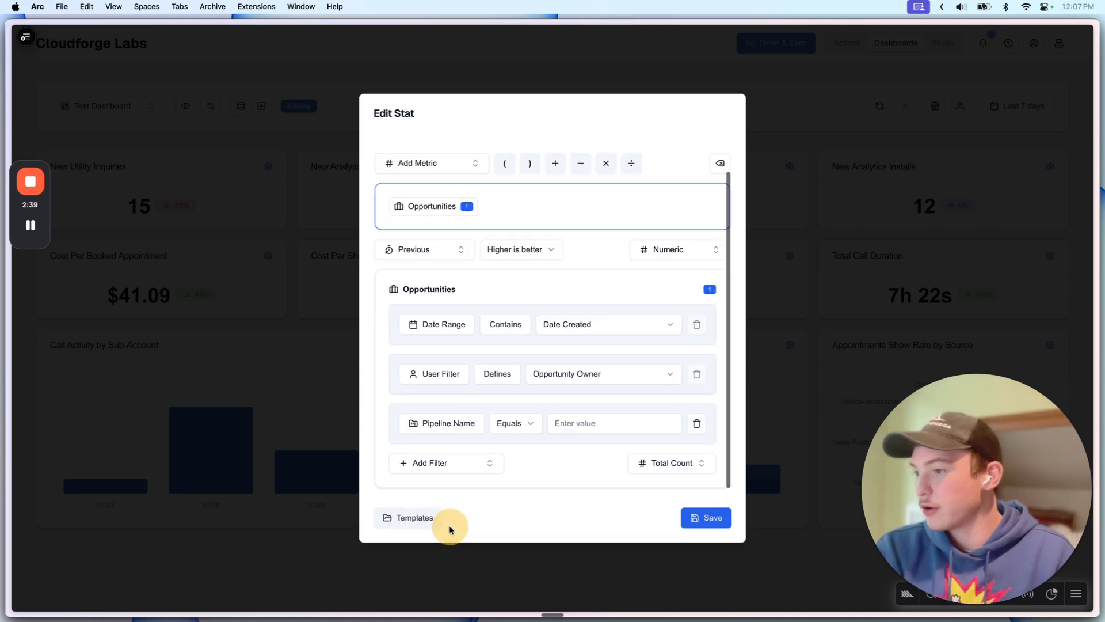
{"action": "left_click", "coordinate": [599, 424]}
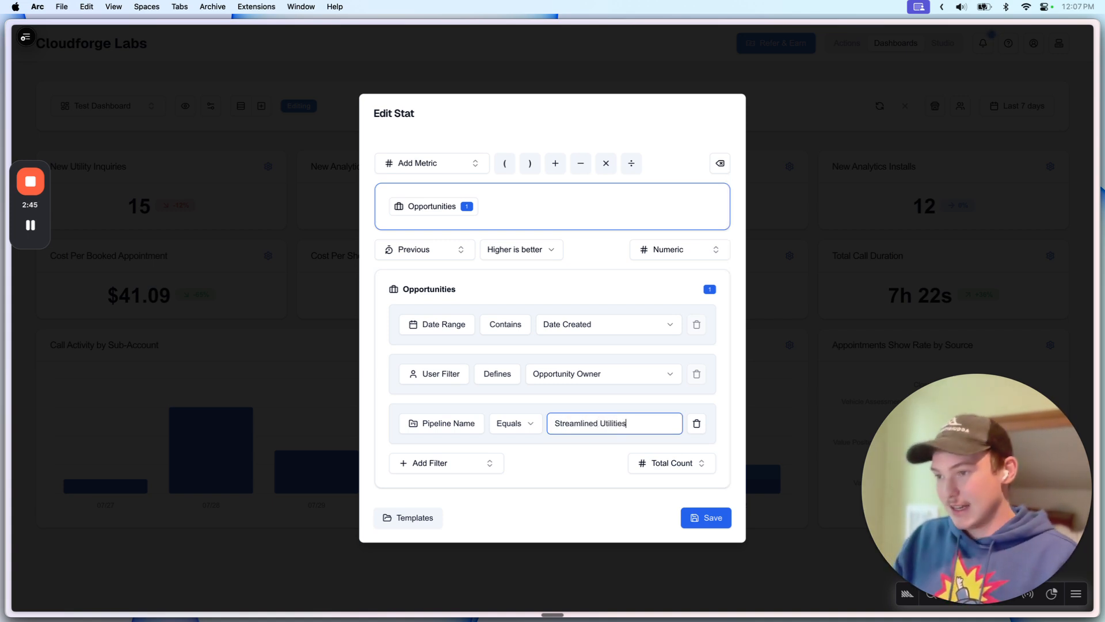
{"action": "type", "text": "Streamlined Utilities"}
{"action": "left_click", "coordinate": [672, 462]}
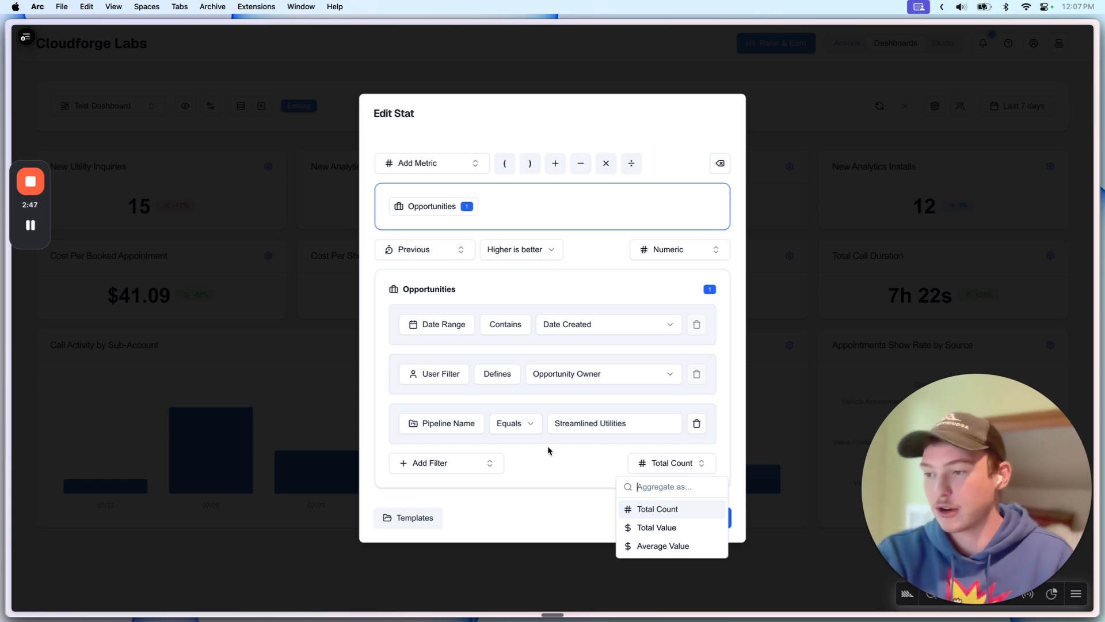
{"action": "left_click", "coordinate": [551, 469]}
{"action": "left_click", "coordinate": [695, 528]}
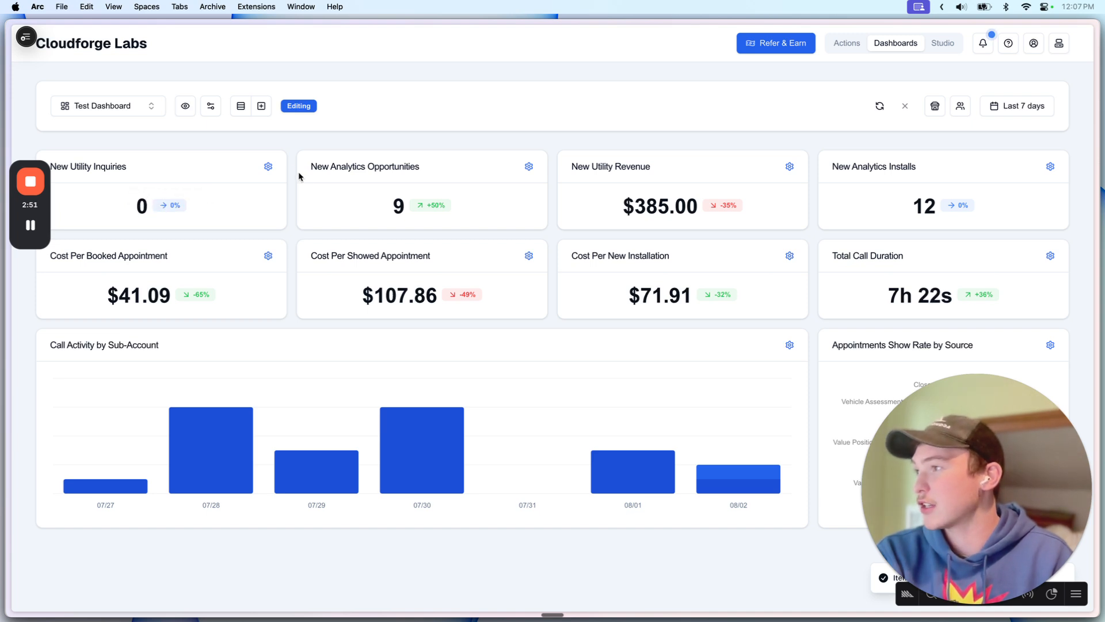
Step: Correct the pipeline filter value to 'Streamlined Apps' and save, showing 27
{"action": "left_click", "coordinate": [268, 166]}
{"action": "left_click", "coordinate": [607, 459]}
{"action": "double_click", "coordinate": [607, 459]}
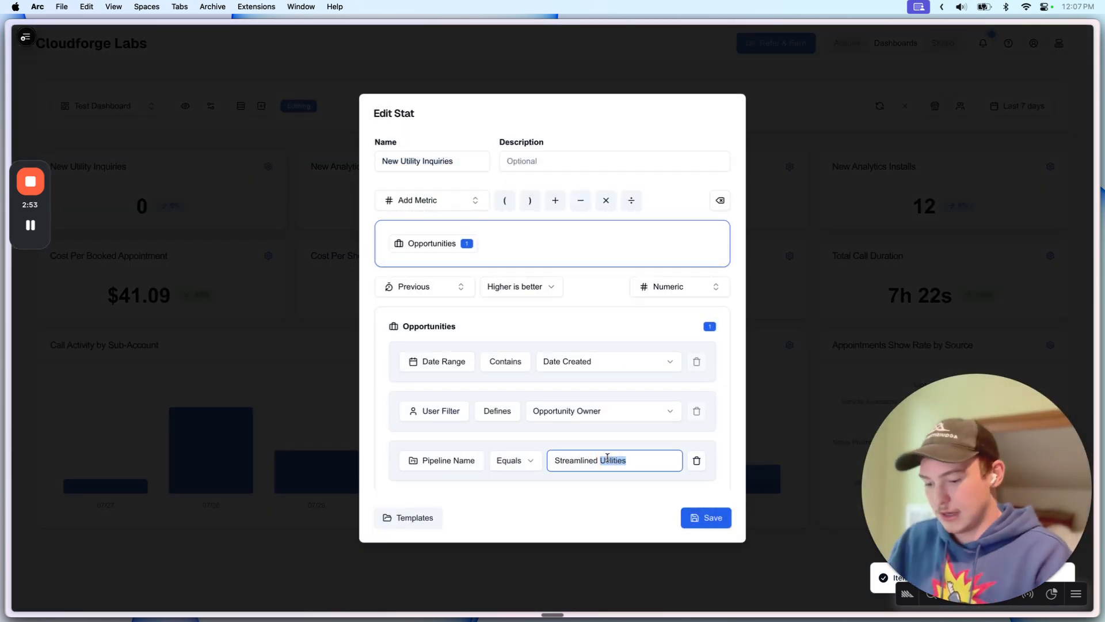
{"action": "type", "text": "App"}
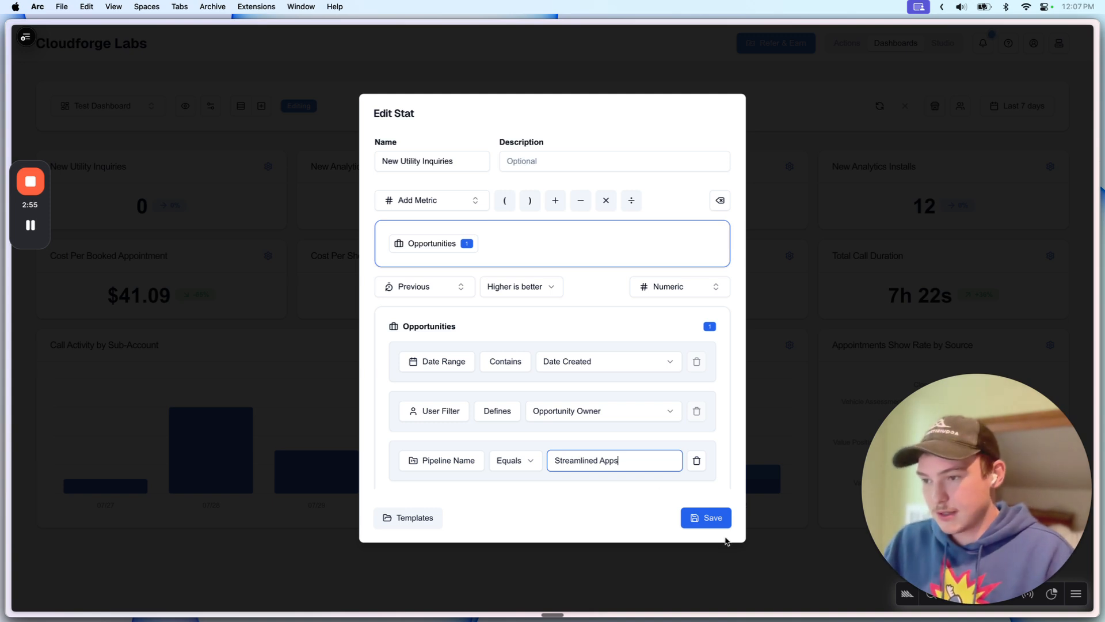
{"action": "left_click", "coordinate": [708, 517]}
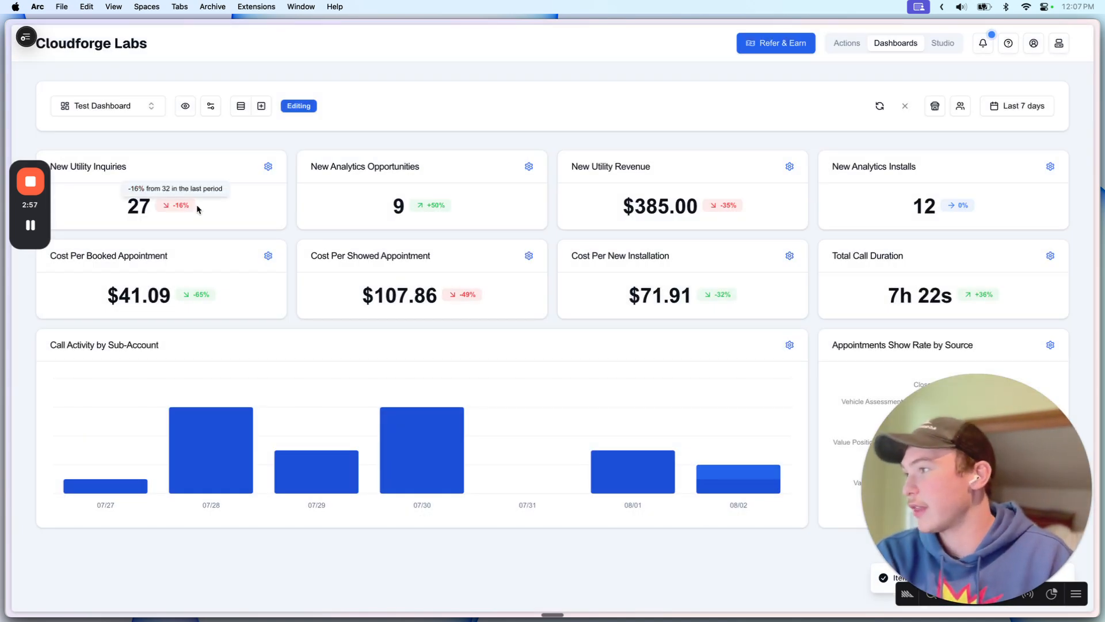
Step: Reopen the New Utility Inquiries stat settings and close them unchanged
{"action": "left_click", "coordinate": [145, 203]}
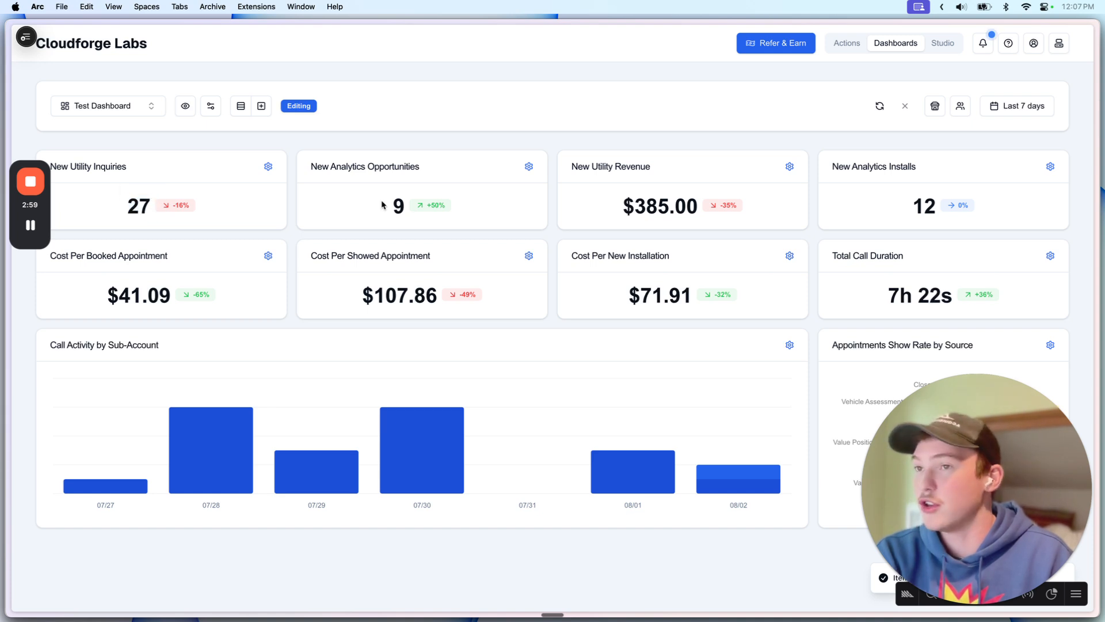
{"action": "left_click", "coordinate": [268, 166]}
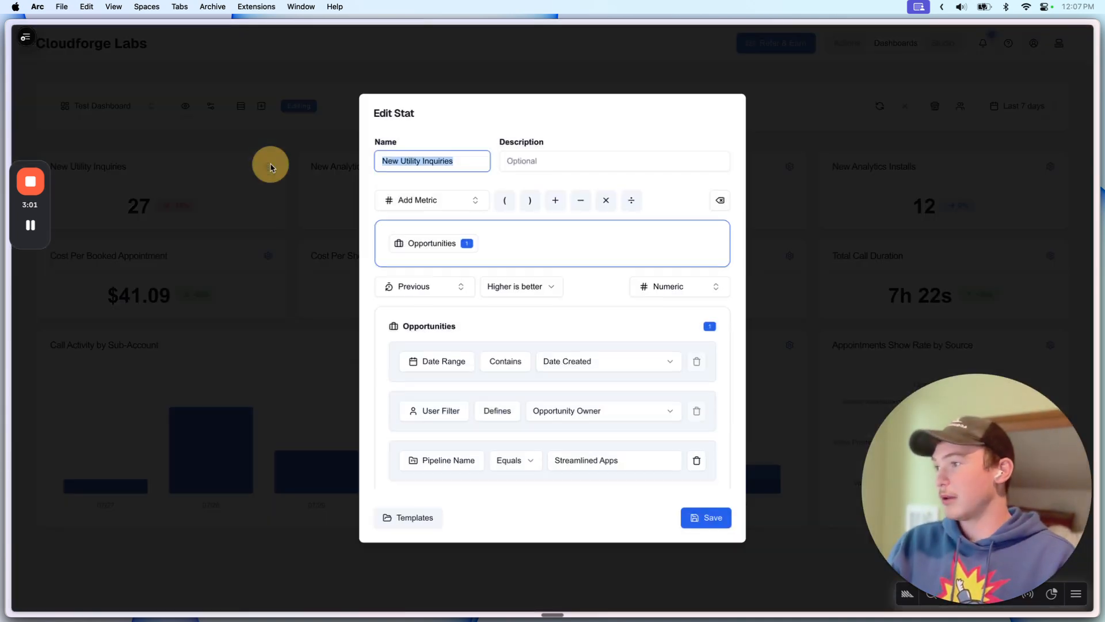
{"action": "scroll", "coordinate": [512, 390], "scroll_direction": "down", "scroll_amount": 1}
{"action": "left_click", "coordinate": [289, 278]}
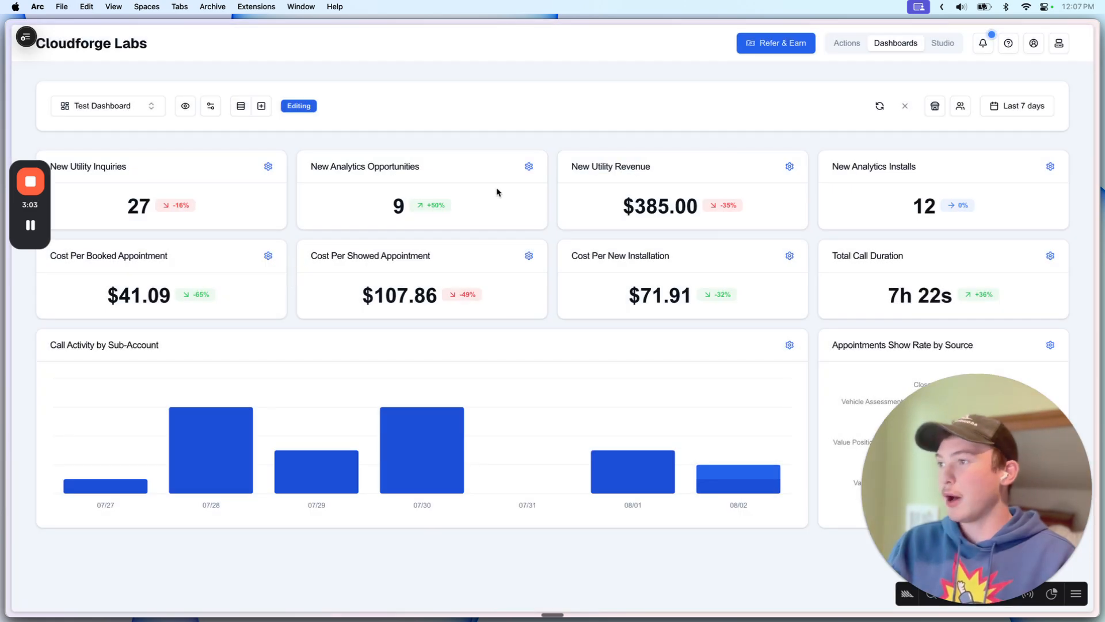
Step: Remove the Opportunity Status filter from New Analytics Opportunities and save it
{"action": "left_click", "coordinate": [527, 168]}
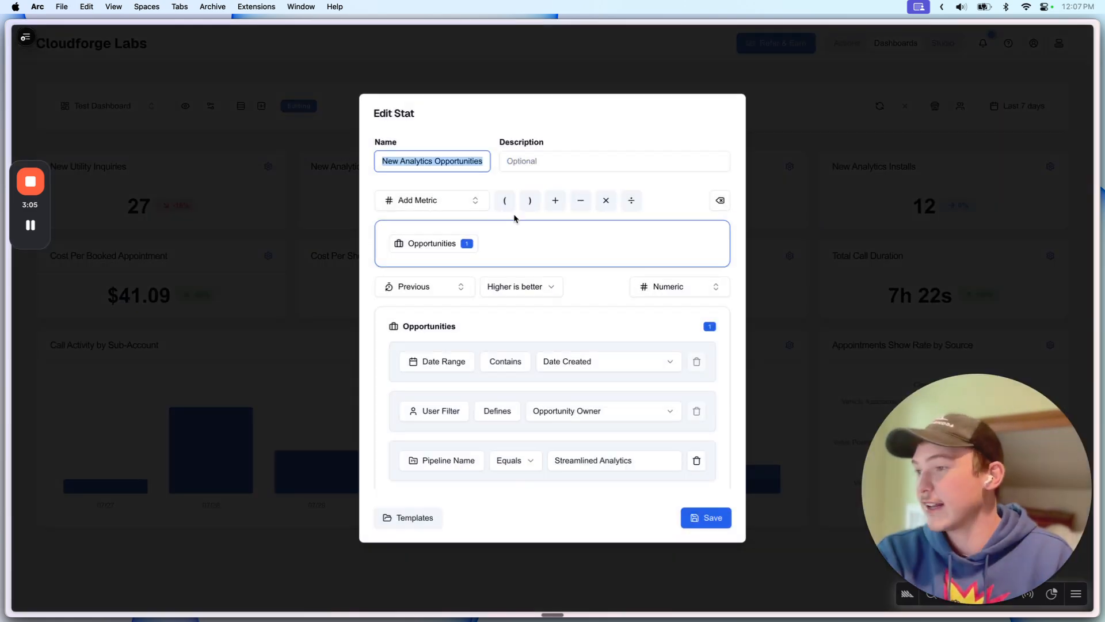
{"action": "scroll", "coordinate": [513, 333], "scroll_direction": "down", "scroll_amount": 2}
{"action": "left_click", "coordinate": [587, 423]}
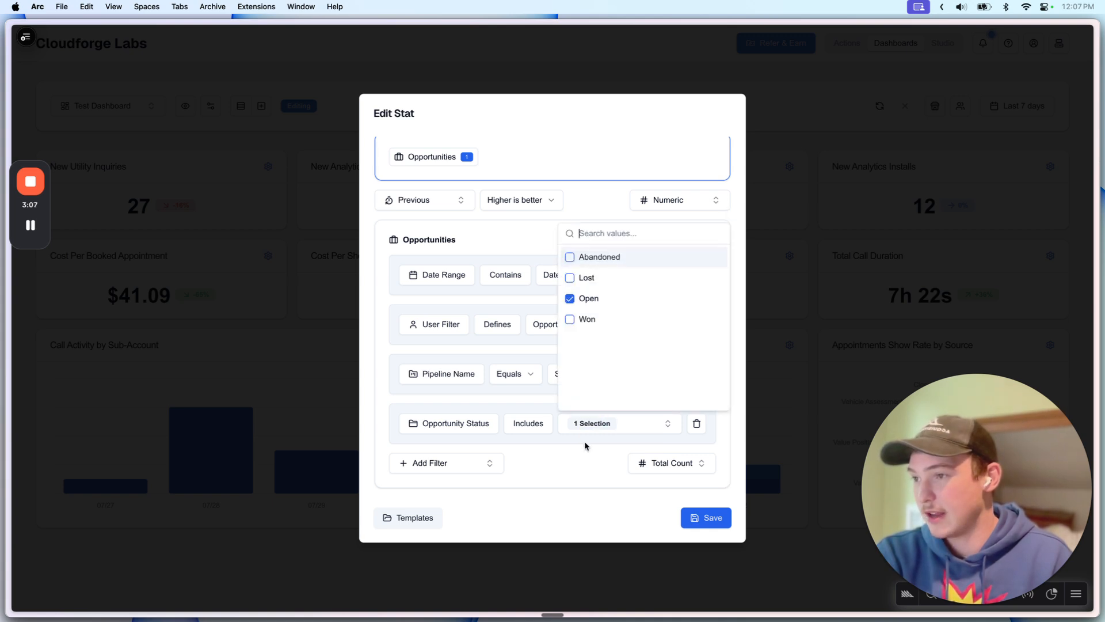
{"action": "scroll", "coordinate": [698, 424], "scroll_direction": "up", "scroll_amount": 2}
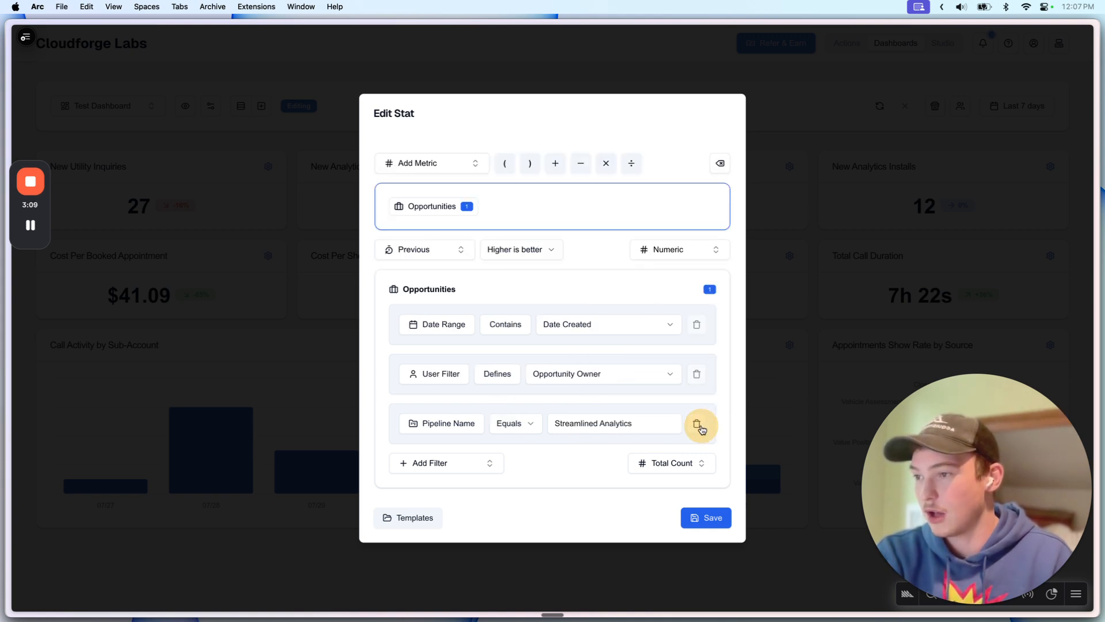
{"action": "scroll", "coordinate": [615, 388], "scroll_direction": "up", "scroll_amount": 2}
{"action": "scroll", "coordinate": [615, 389], "scroll_direction": "down", "scroll_amount": 2}
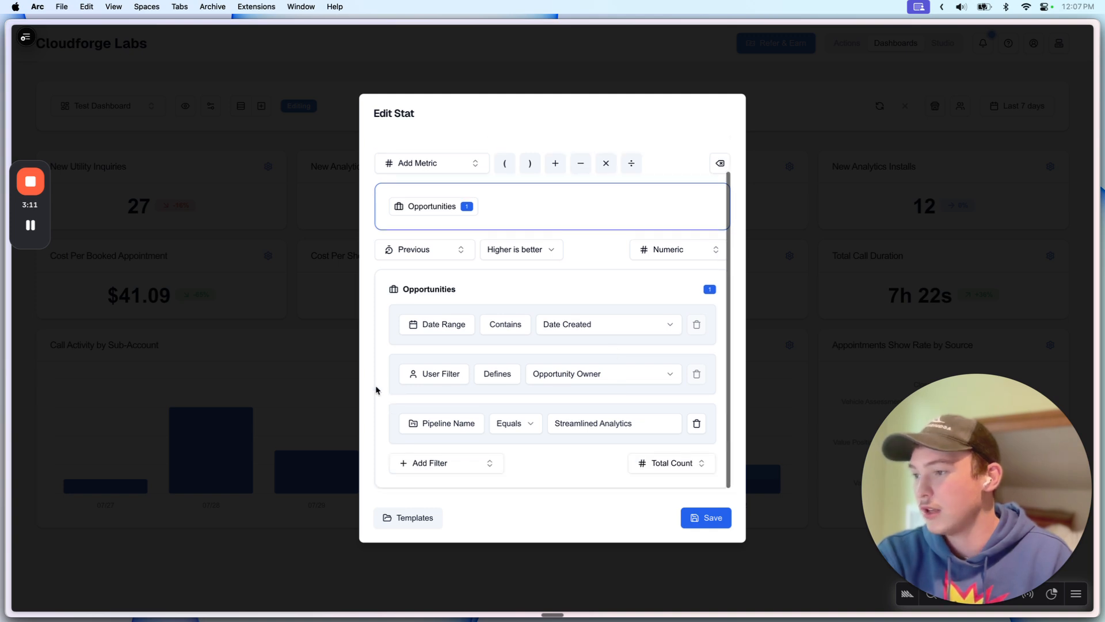
{"action": "left_click", "coordinate": [690, 525]}
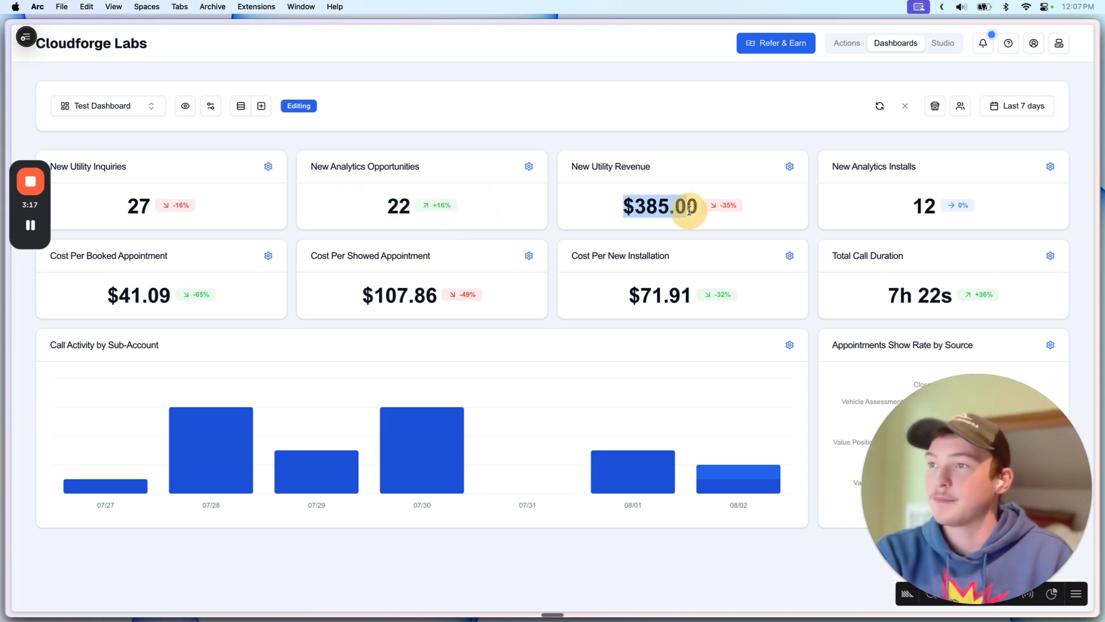
{"action": "left_click", "coordinate": [789, 166]}
{"action": "scroll", "coordinate": [499, 391], "scroll_direction": "down", "scroll_amount": 3}
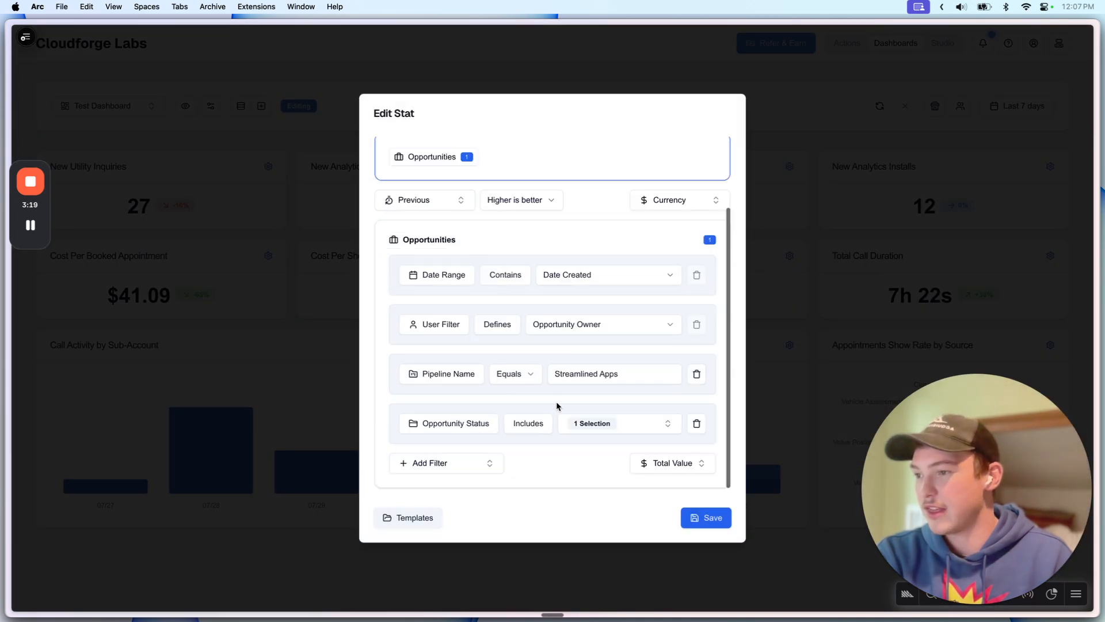
{"action": "scroll", "coordinate": [608, 408], "scroll_direction": "up", "scroll_amount": 1}
{"action": "scroll", "coordinate": [609, 408], "scroll_direction": "down", "scroll_amount": 1}
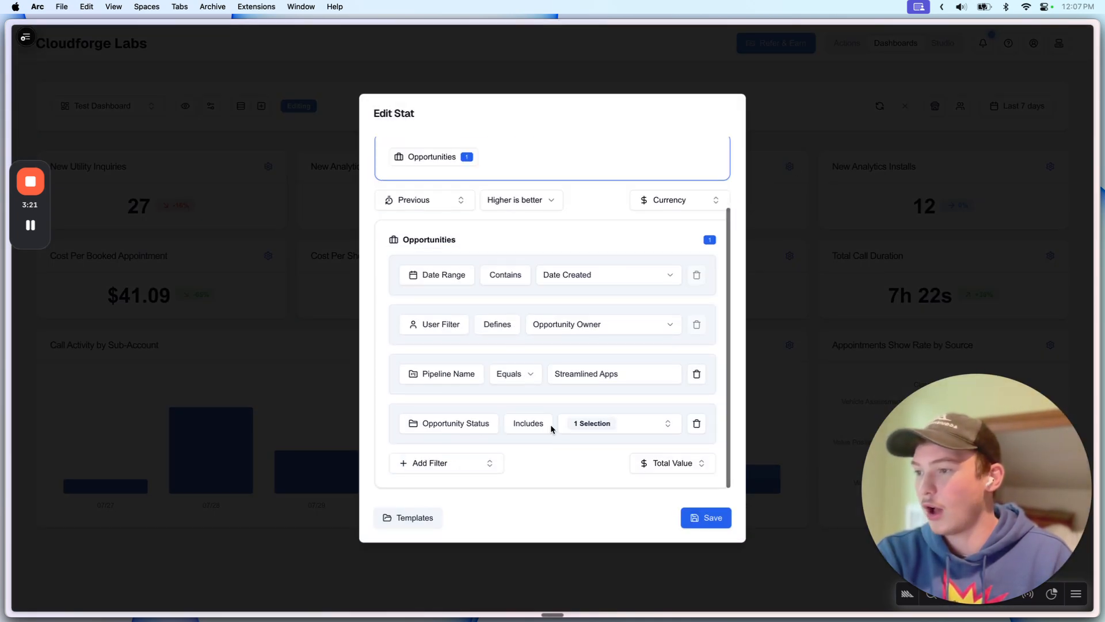
{"action": "left_click", "coordinate": [610, 425]}
{"action": "left_click", "coordinate": [573, 419]}
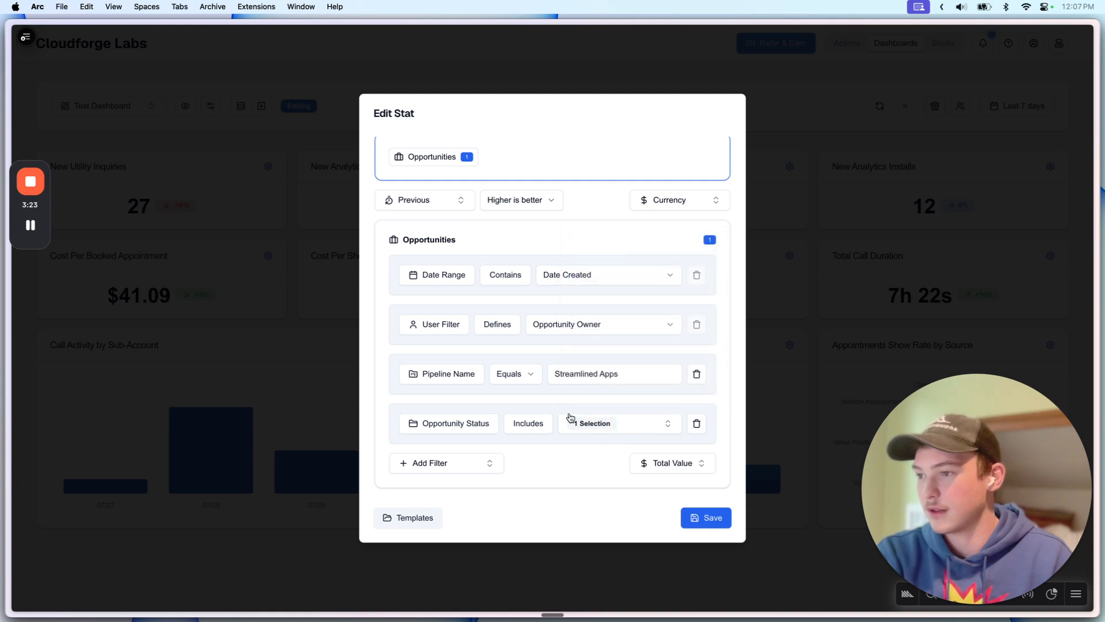
{"action": "scroll", "coordinate": [576, 408], "scroll_direction": "up", "scroll_amount": 3}
{"action": "scroll", "coordinate": [547, 409], "scroll_direction": "down", "scroll_amount": 3}
{"action": "left_click", "coordinate": [672, 462]}
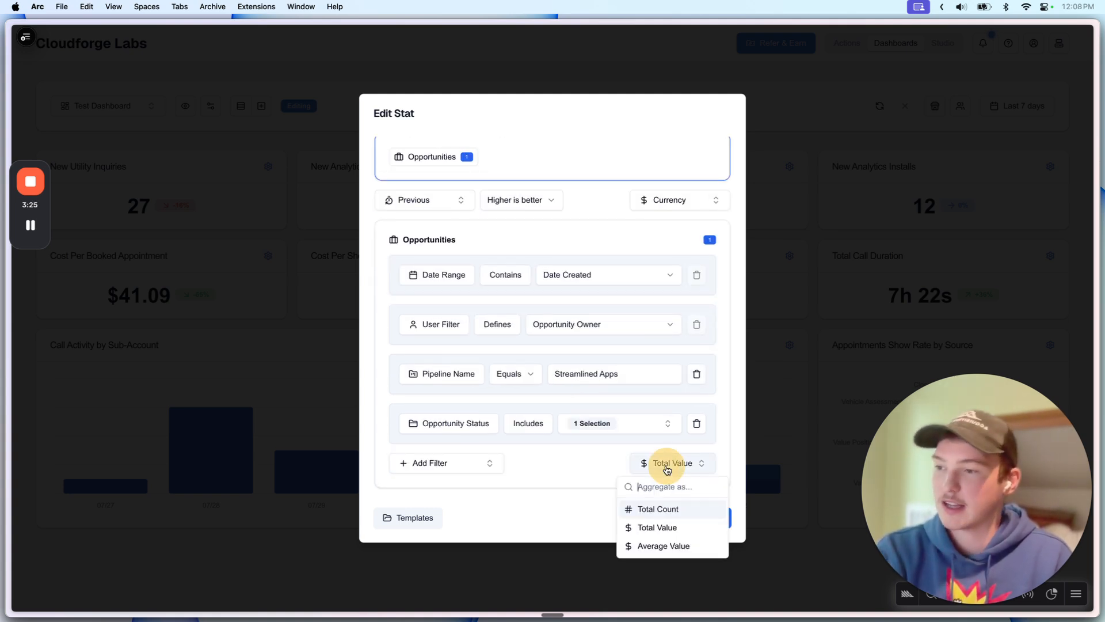
{"action": "left_click", "coordinate": [581, 454]}
{"action": "left_click", "coordinate": [816, 345]}
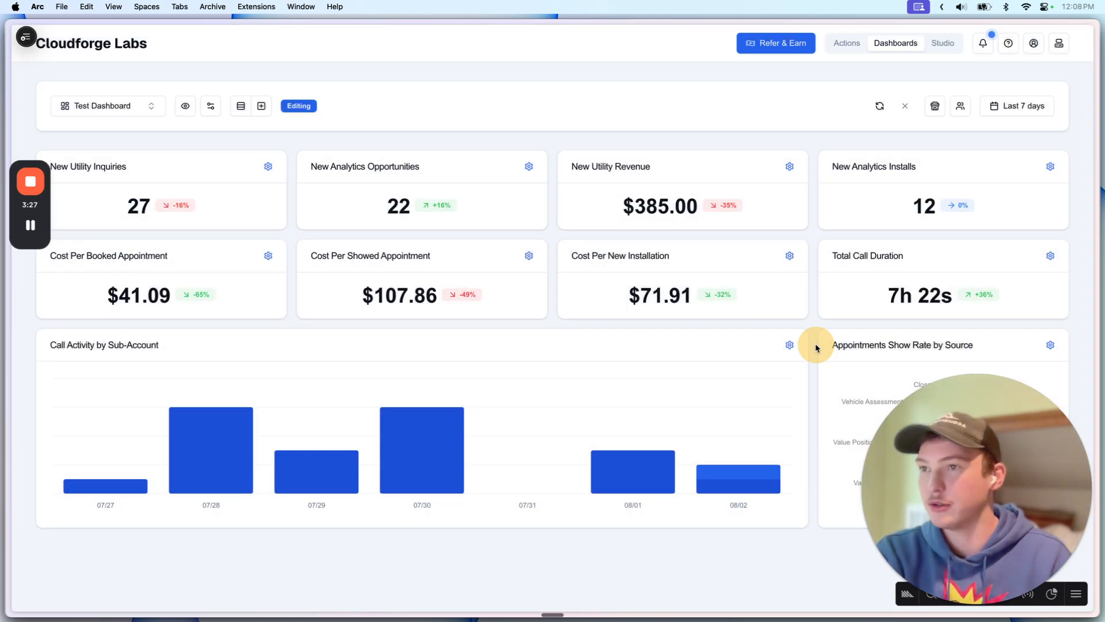
{"action": "left_click", "coordinate": [1050, 166]}
{"action": "scroll", "coordinate": [510, 422], "scroll_direction": "down", "scroll_amount": 5}
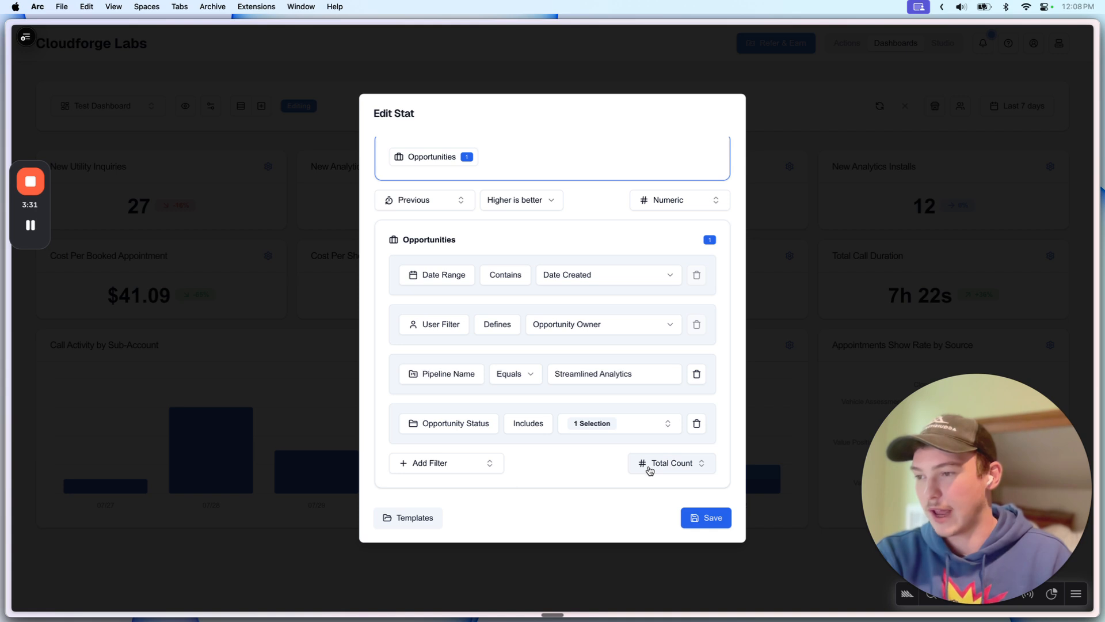
{"action": "scroll", "coordinate": [534, 455], "scroll_direction": "up", "scroll_amount": 5}
{"action": "left_click", "coordinate": [795, 280]}
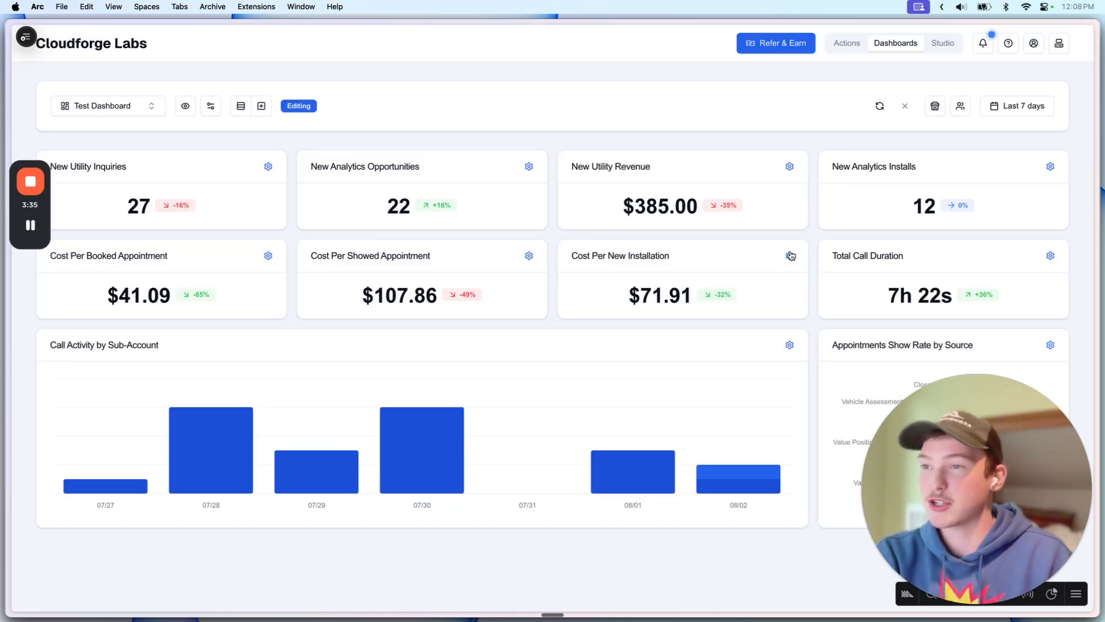
{"action": "left_click", "coordinate": [790, 257]}
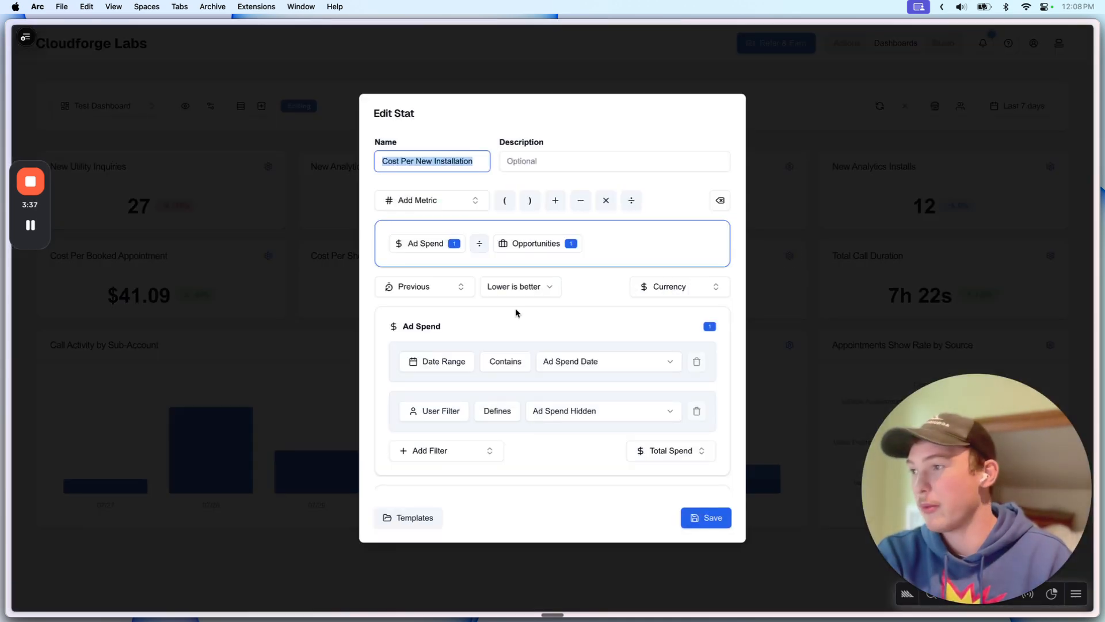
{"action": "left_click_drag", "start_coordinate": [405, 238], "coordinate": [438, 243]}
{"action": "left_click", "coordinate": [404, 240]}
{"action": "left_click", "coordinate": [439, 243]}
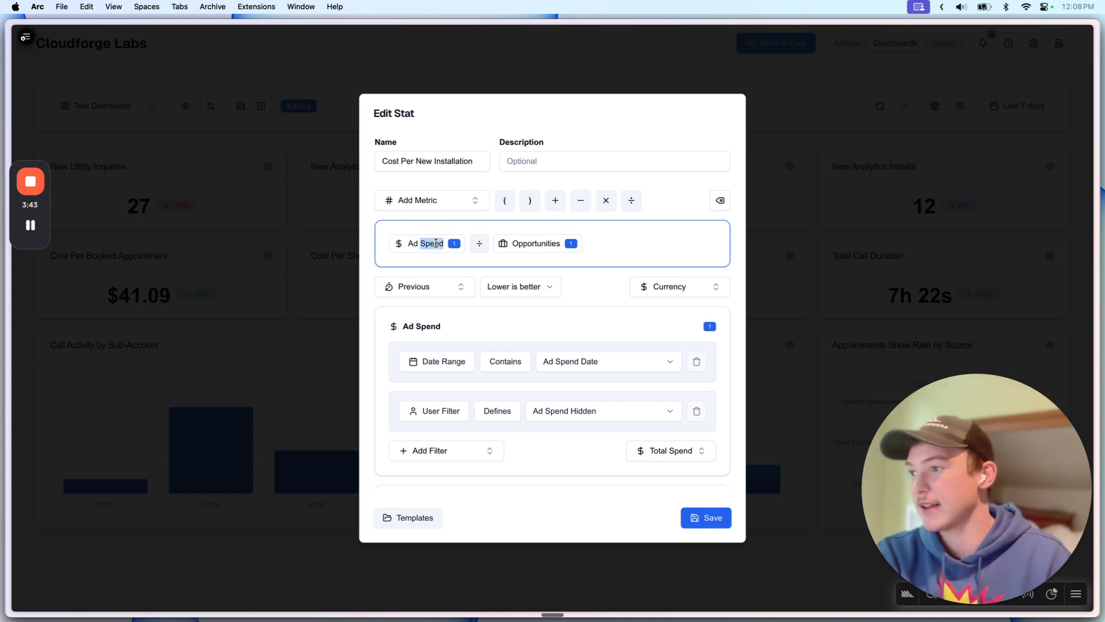
{"action": "left_click", "coordinate": [436, 243]}
{"action": "left_click_drag", "start_coordinate": [513, 241], "coordinate": [576, 244]}
{"action": "left_click", "coordinate": [551, 244]}
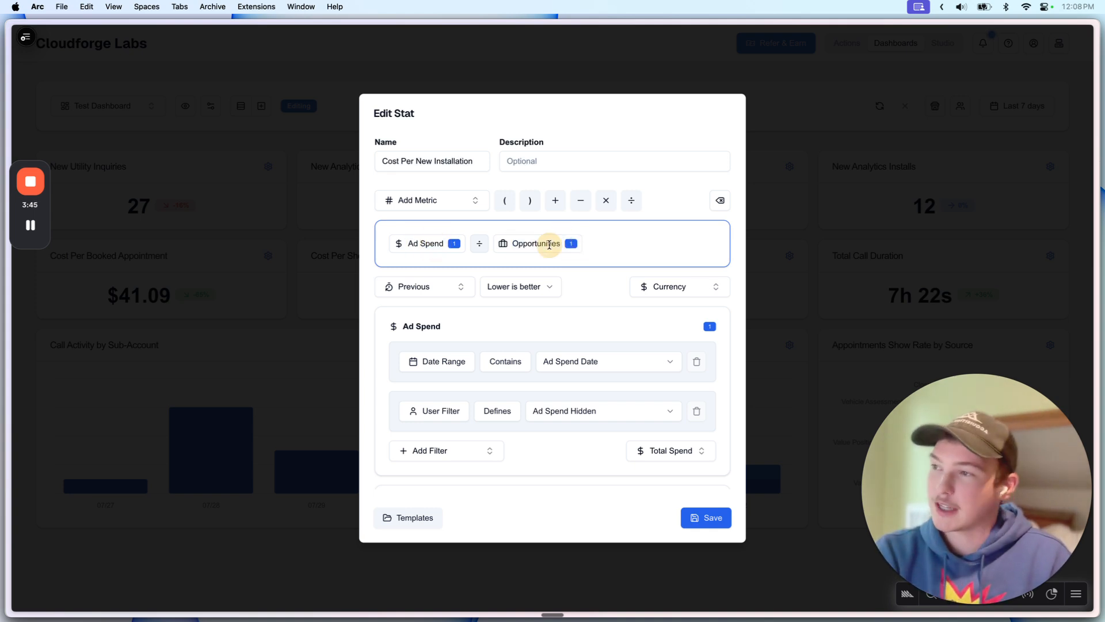
{"action": "scroll", "coordinate": [547, 286], "scroll_direction": "down", "scroll_amount": 2}
{"action": "scroll", "coordinate": [546, 286], "scroll_direction": "down", "scroll_amount": 3}
{"action": "scroll", "coordinate": [619, 264], "scroll_direction": "up", "scroll_amount": 5}
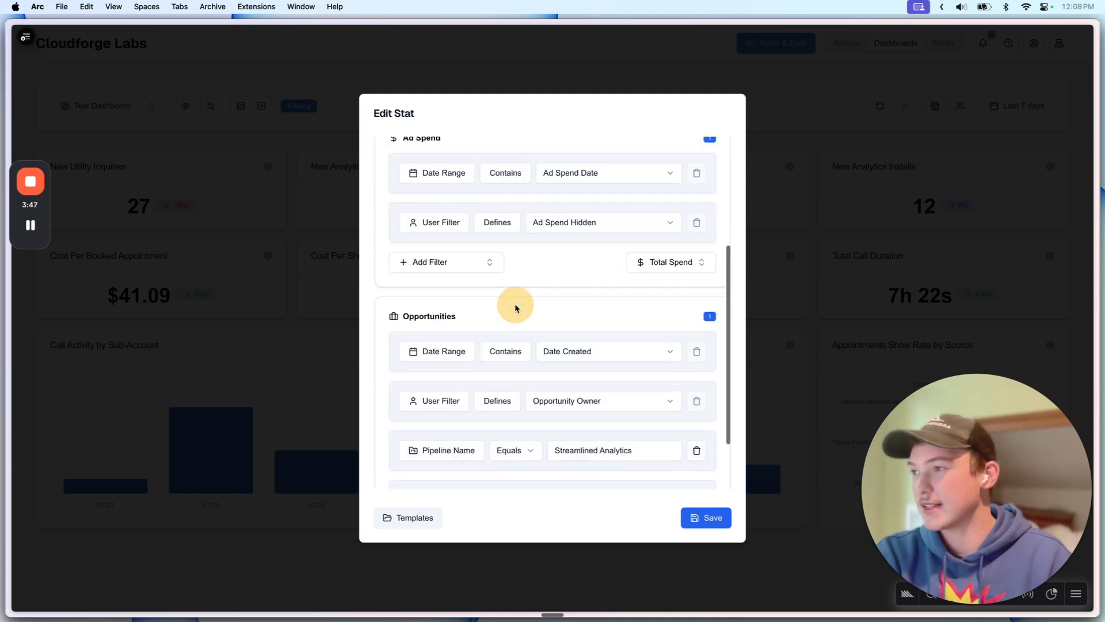
{"action": "left_click", "coordinate": [578, 256]}
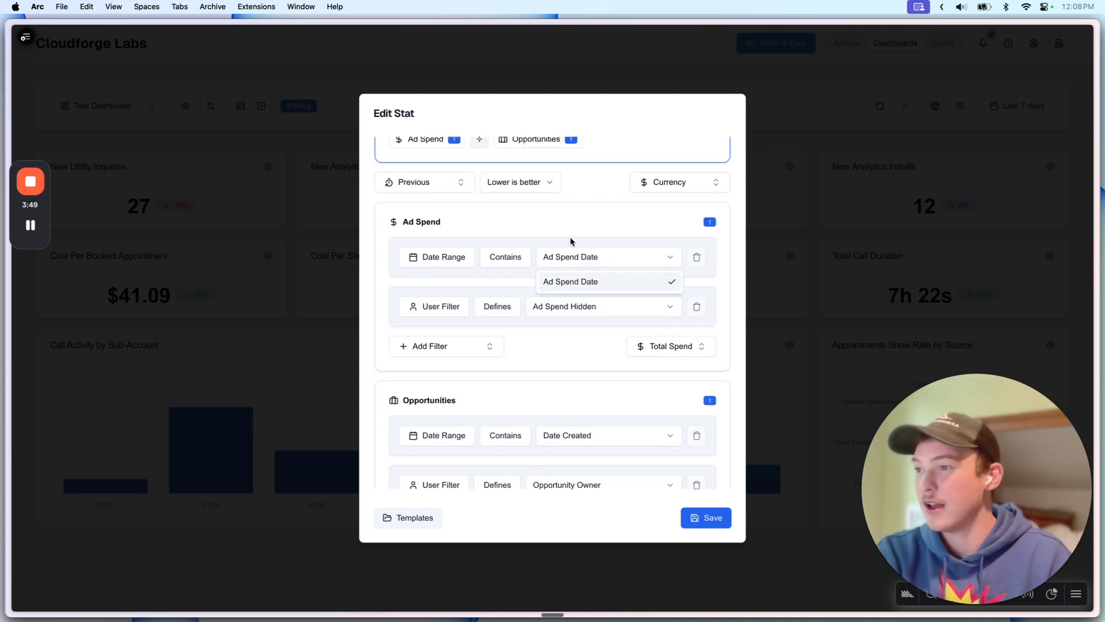
{"action": "left_click", "coordinate": [564, 231]}
{"action": "scroll", "coordinate": [514, 315], "scroll_direction": "down", "scroll_amount": 4}
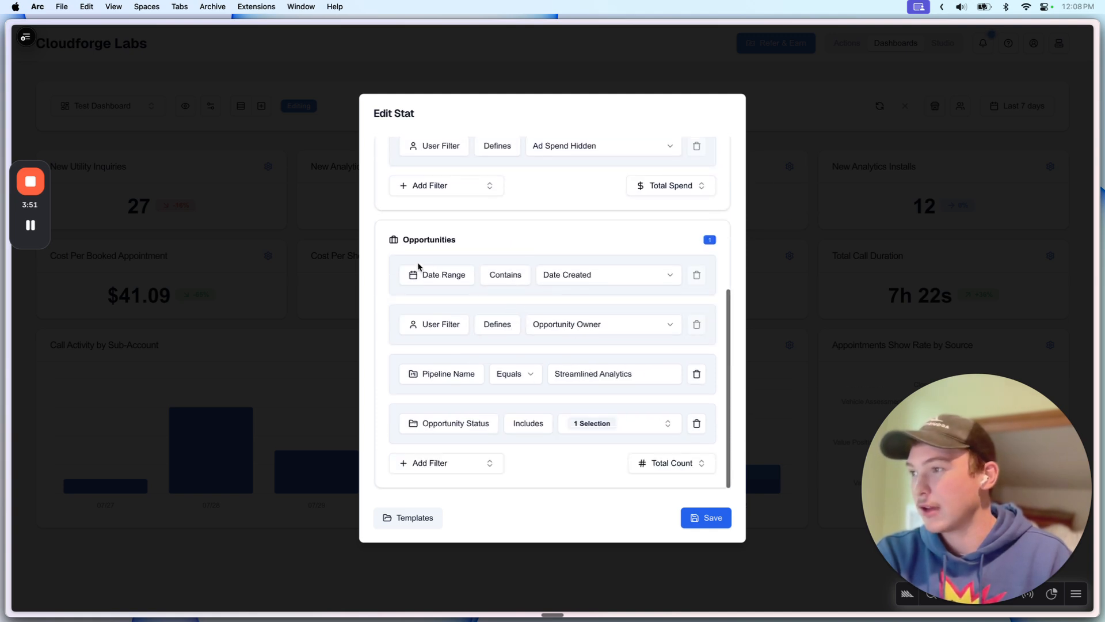
{"action": "left_click", "coordinate": [585, 281]}
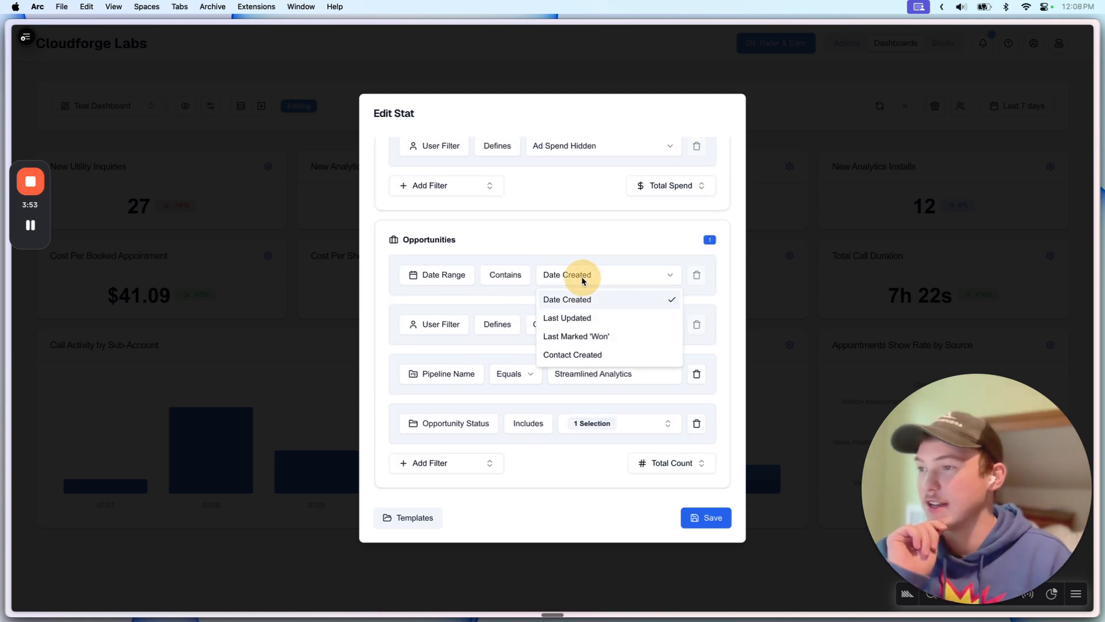
{"action": "left_click", "coordinate": [561, 275]}
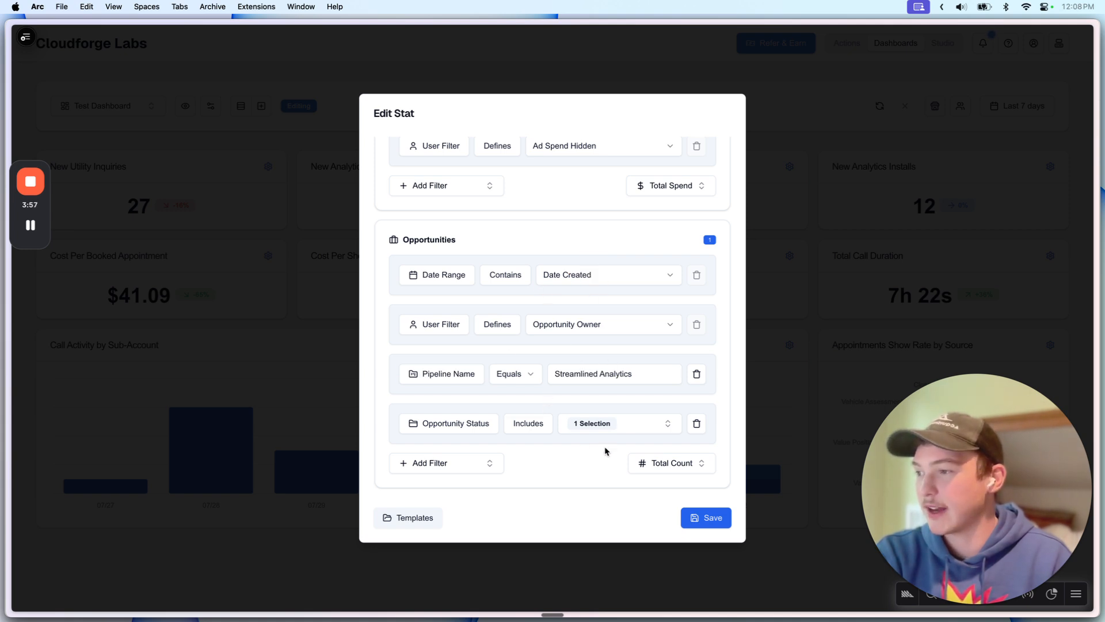
{"action": "triple_click", "coordinate": [599, 373]}
{"action": "left_click", "coordinate": [582, 423]}
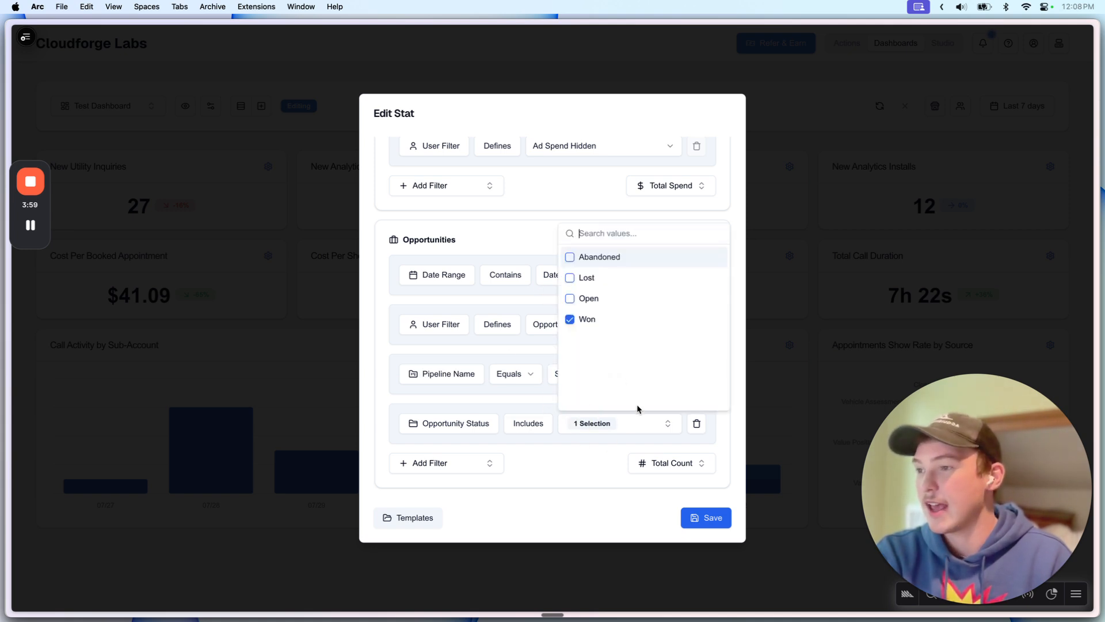
{"action": "left_click", "coordinate": [492, 401]}
{"action": "scroll", "coordinate": [583, 377], "scroll_direction": "up", "scroll_amount": 5}
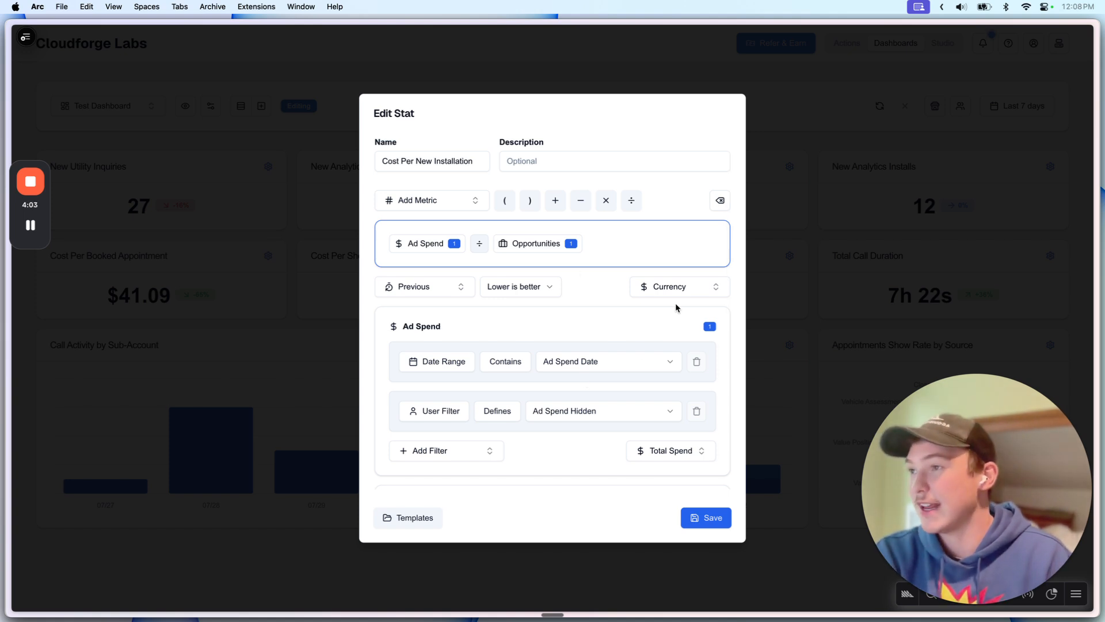
{"action": "scroll", "coordinate": [505, 296], "scroll_direction": "down", "scroll_amount": 1}
{"action": "left_click", "coordinate": [755, 249]}
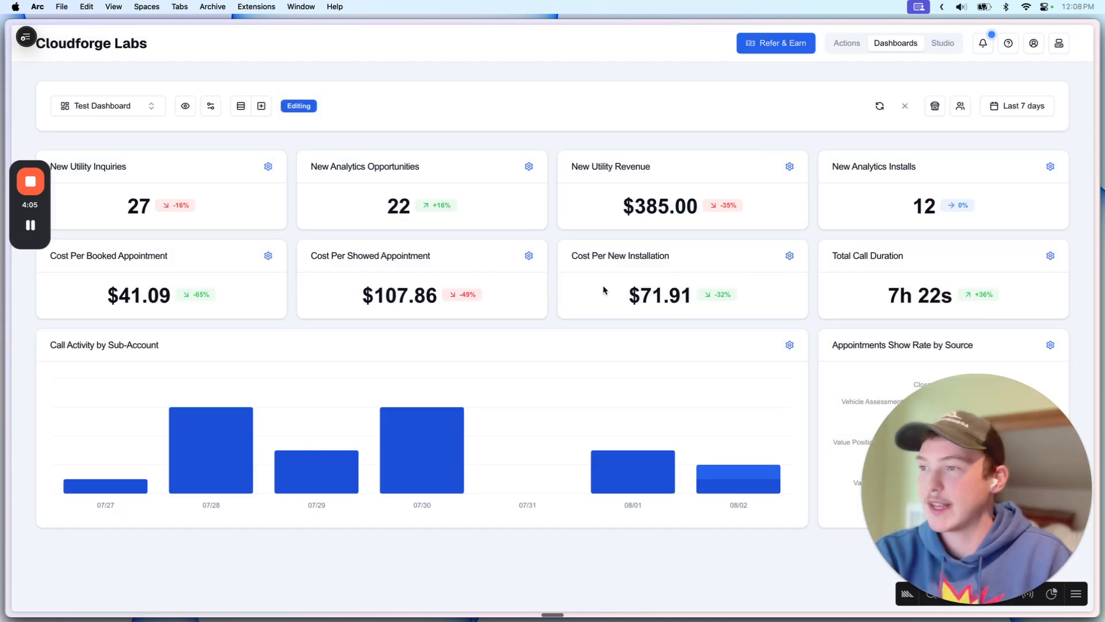
Step: Highlight the $71.91 installation cost value on the dashboard
{"action": "left_click_drag", "start_coordinate": [604, 290], "coordinate": [762, 287]}
{"action": "left_click", "coordinate": [689, 292]}
{"action": "left_click", "coordinate": [683, 286]}
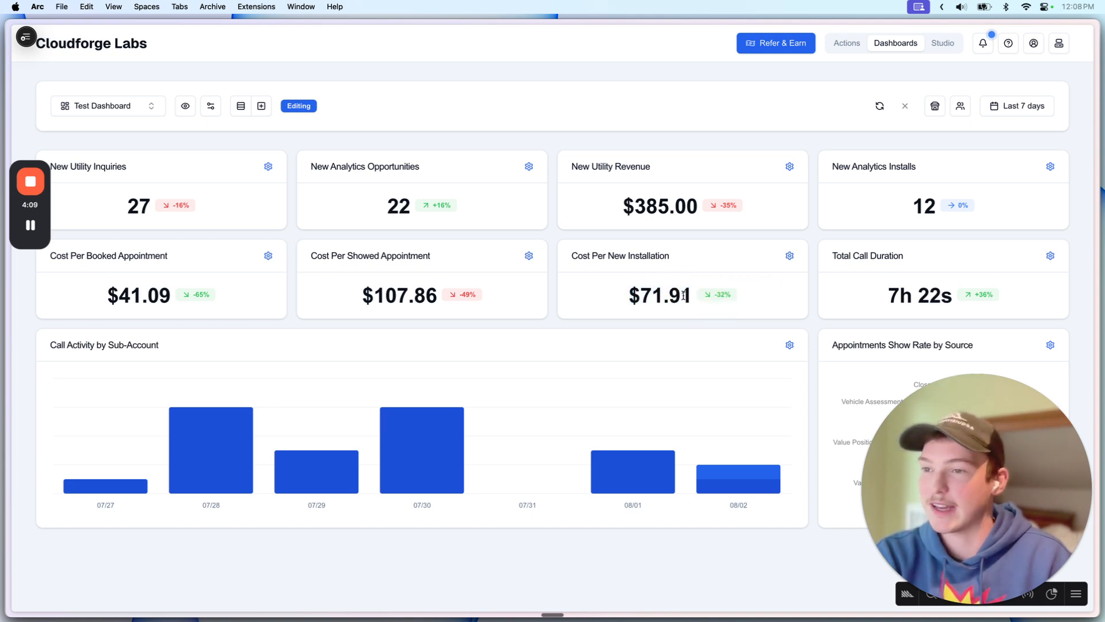
{"action": "left_click_drag", "start_coordinate": [982, 446], "coordinate": [627, 397]}
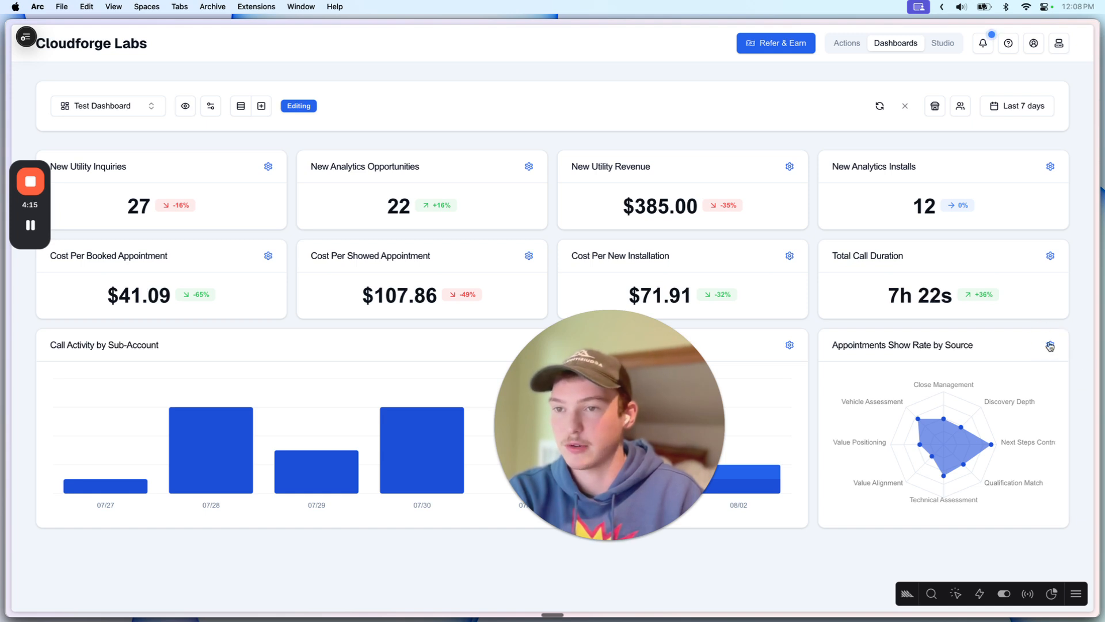
{"action": "left_click_drag", "start_coordinate": [618, 409], "coordinate": [985, 420]}
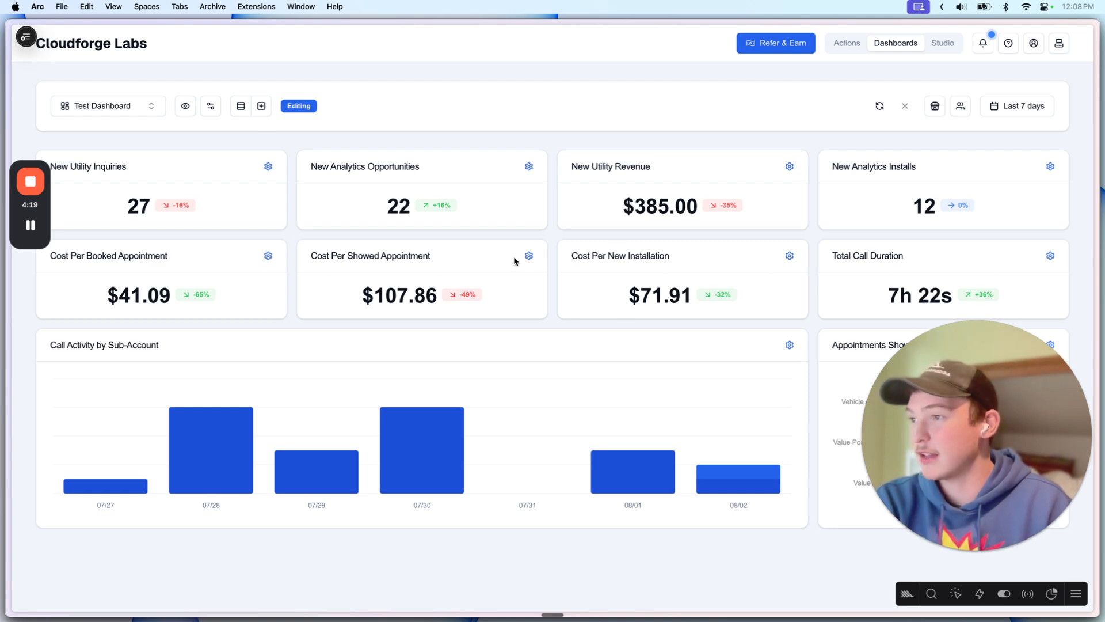
Step: Glance at Cost Per Showed Appointment settings, then open Cost Per Booked Appointment's settings
{"action": "left_click", "coordinate": [528, 260]}
{"action": "left_click", "coordinate": [303, 302]}
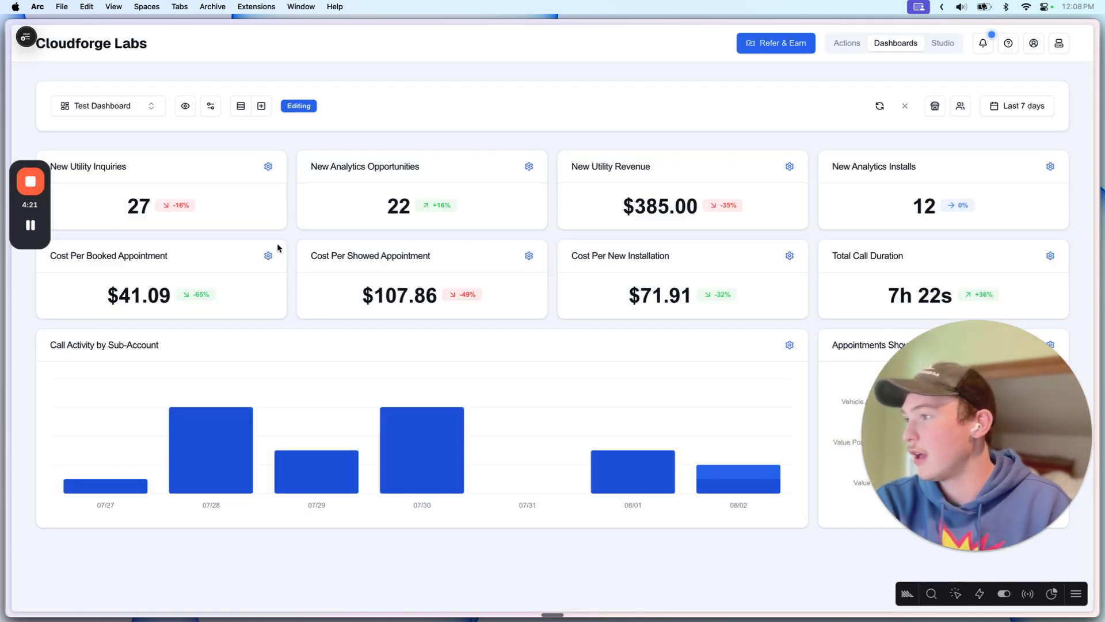
{"action": "left_click", "coordinate": [262, 259]}
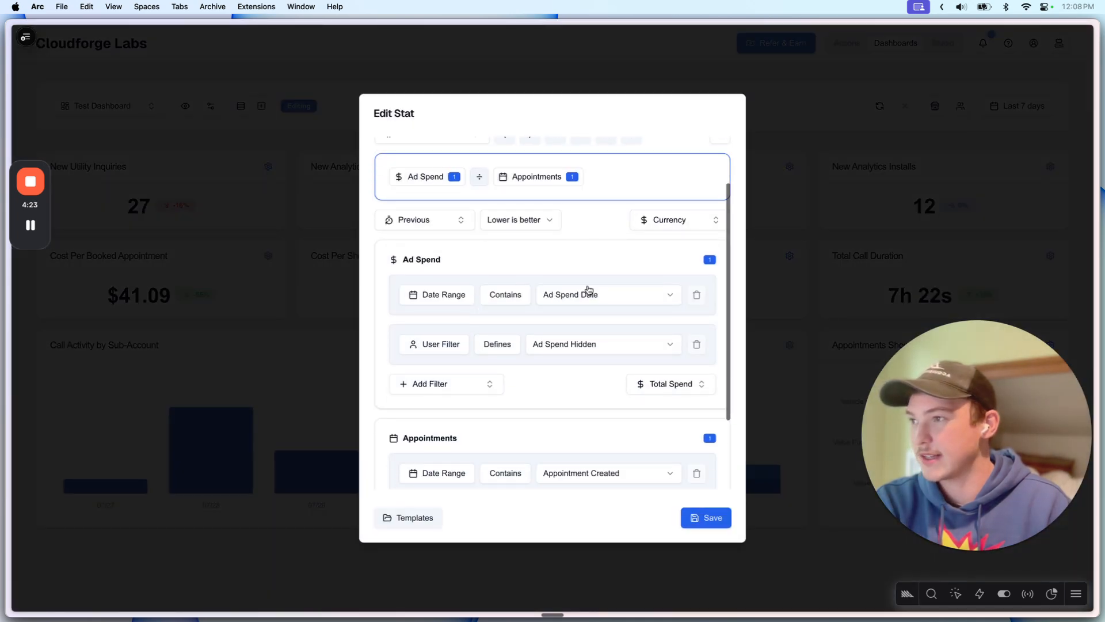
Step: Extend the formula with a multiplication and a constant Number term
{"action": "left_click", "coordinate": [419, 199]}
{"action": "left_click", "coordinate": [600, 263]}
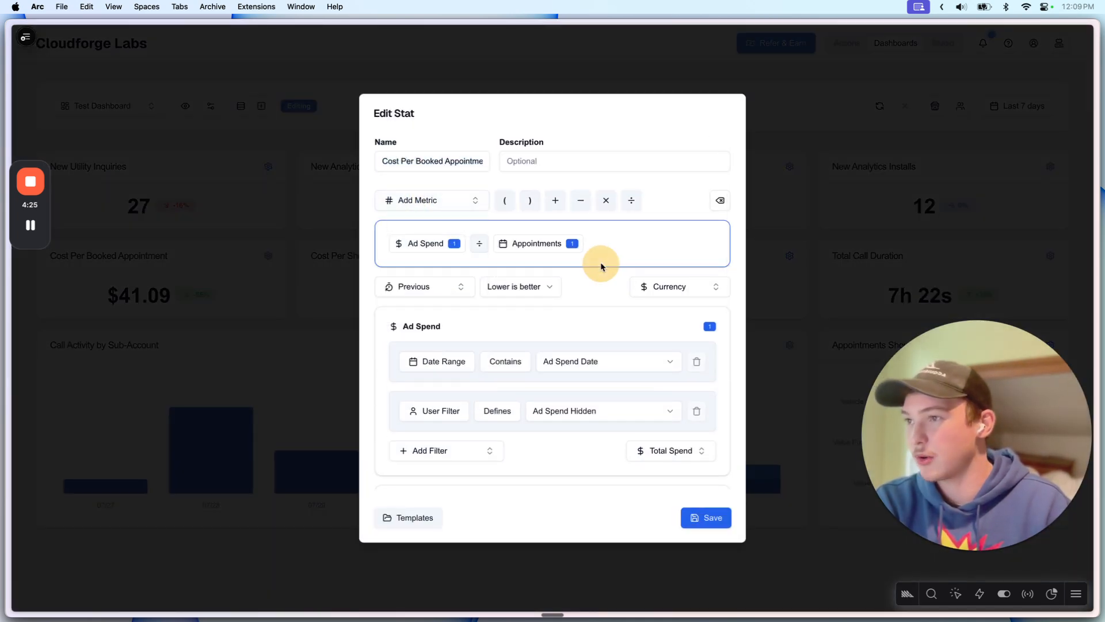
{"action": "left_click", "coordinate": [605, 201]}
{"action": "left_click", "coordinate": [415, 201]}
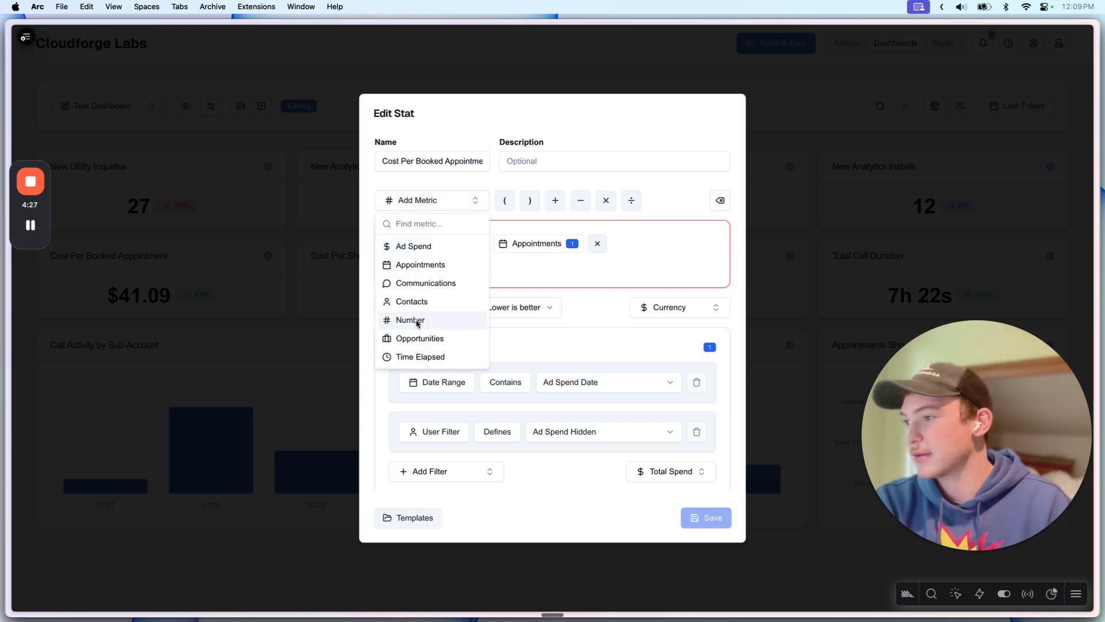
{"action": "left_click", "coordinate": [417, 321]}
{"action": "scroll", "coordinate": [489, 380], "scroll_direction": "down", "scroll_amount": 5}
{"action": "left_click", "coordinate": [619, 426]}
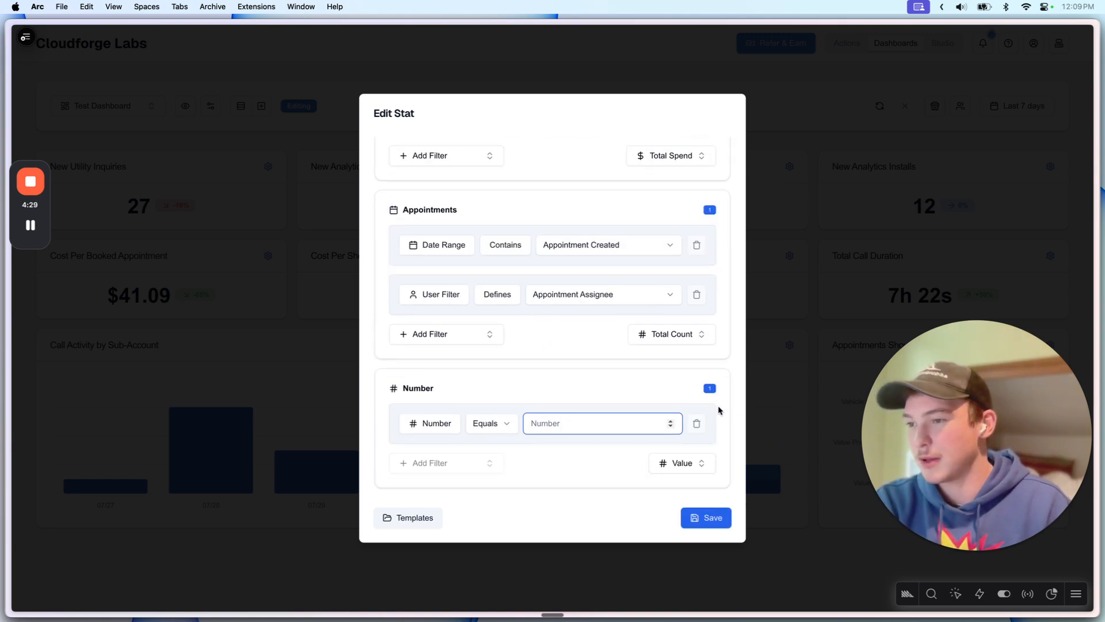
{"action": "scroll", "coordinate": [715, 178], "scroll_direction": "up", "scroll_amount": 10}
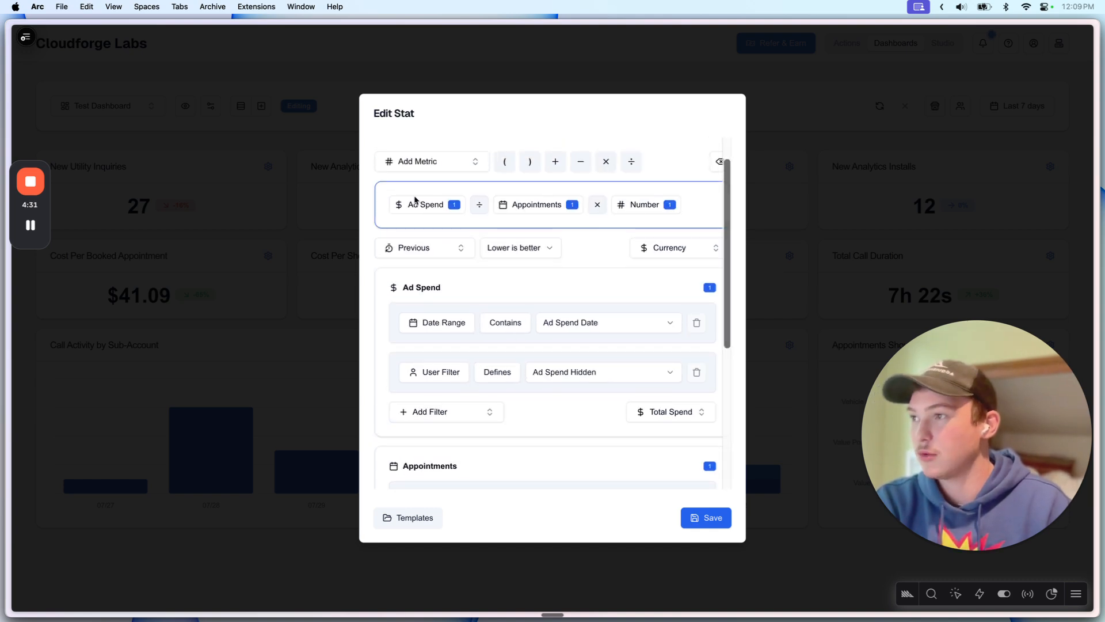
Step: Replace the Number term with Time Elapsed measured in Days
{"action": "left_click", "coordinate": [720, 200]}
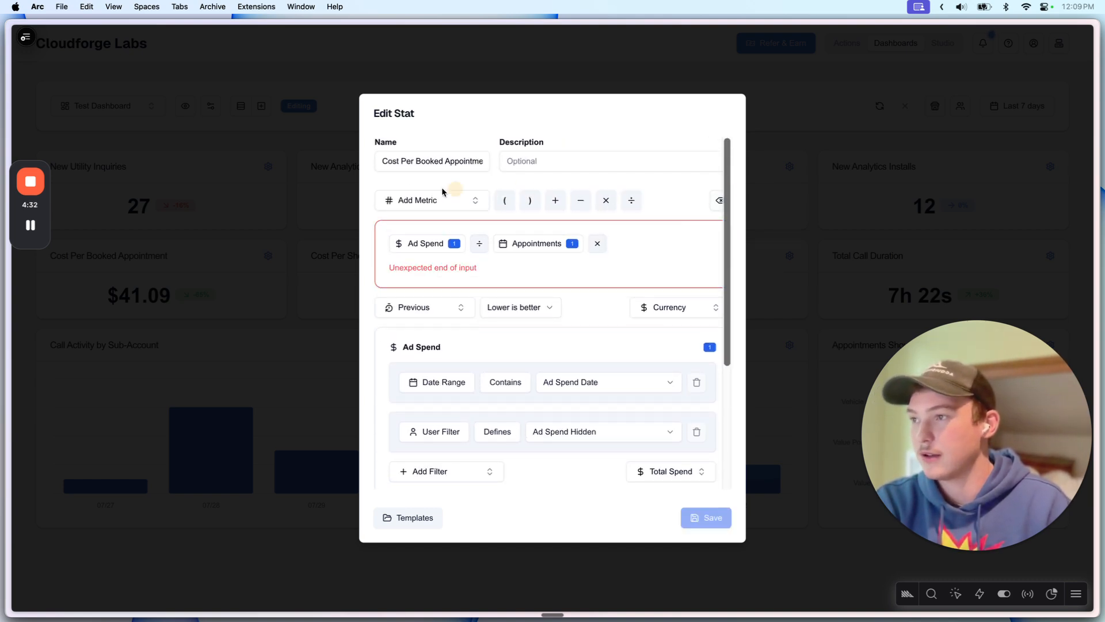
{"action": "left_click", "coordinate": [412, 201]}
{"action": "left_click", "coordinate": [414, 357]}
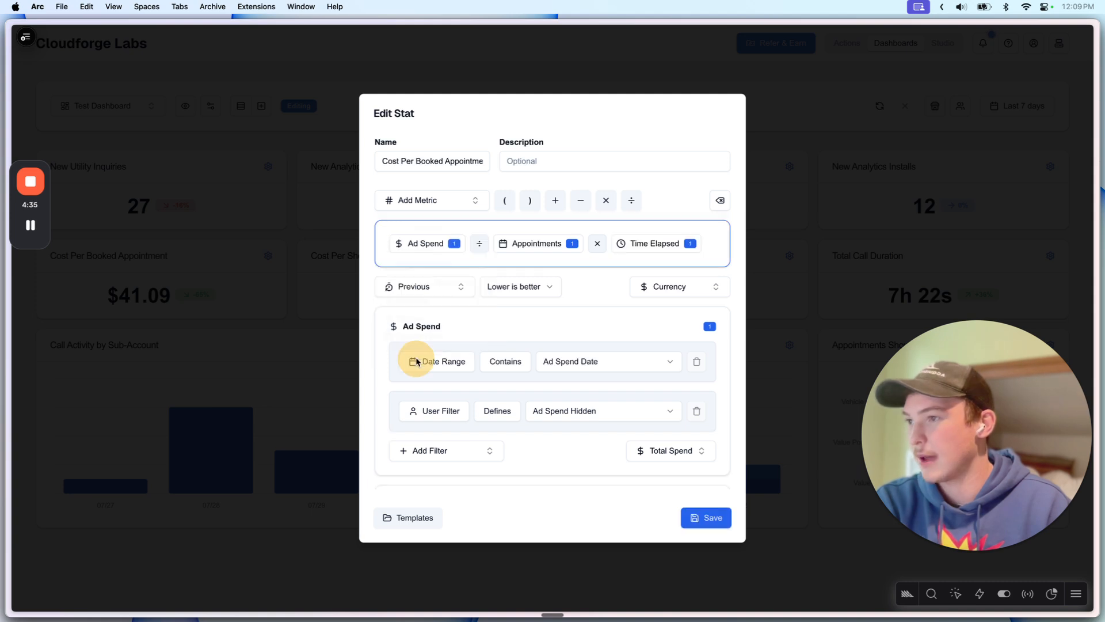
{"action": "scroll", "coordinate": [586, 341], "scroll_direction": "down", "scroll_amount": 10}
{"action": "left_click", "coordinate": [587, 434]}
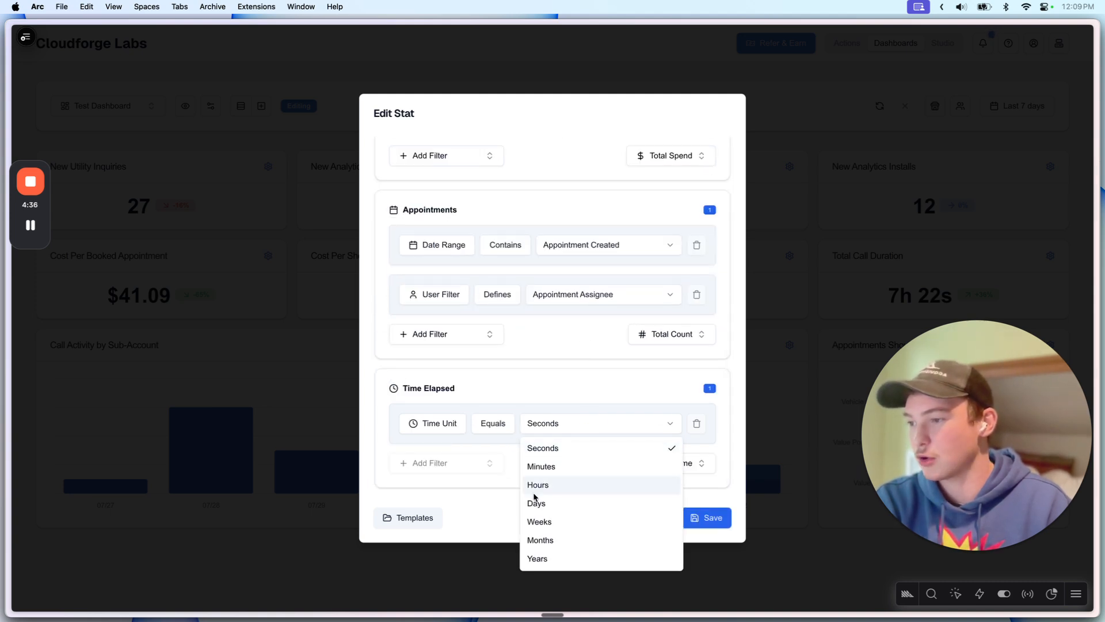
{"action": "left_click", "coordinate": [562, 507]}
{"action": "scroll", "coordinate": [564, 438], "scroll_direction": "up", "scroll_amount": 10}
{"action": "scroll", "coordinate": [564, 438], "scroll_direction": "down", "scroll_amount": 5}
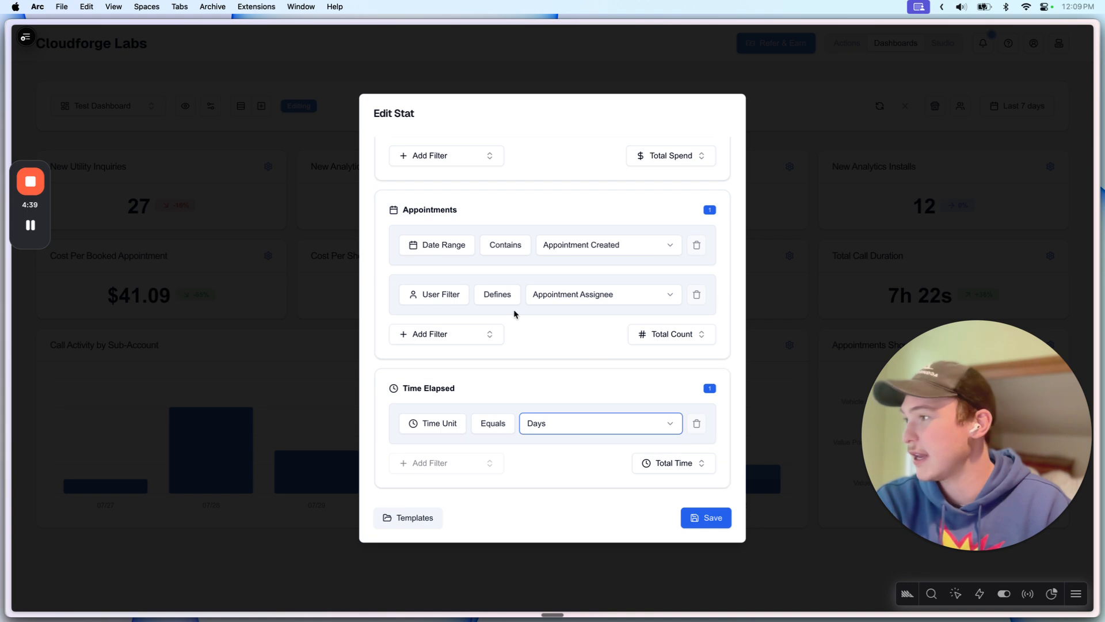
{"action": "scroll", "coordinate": [514, 314], "scroll_direction": "up", "scroll_amount": 10}
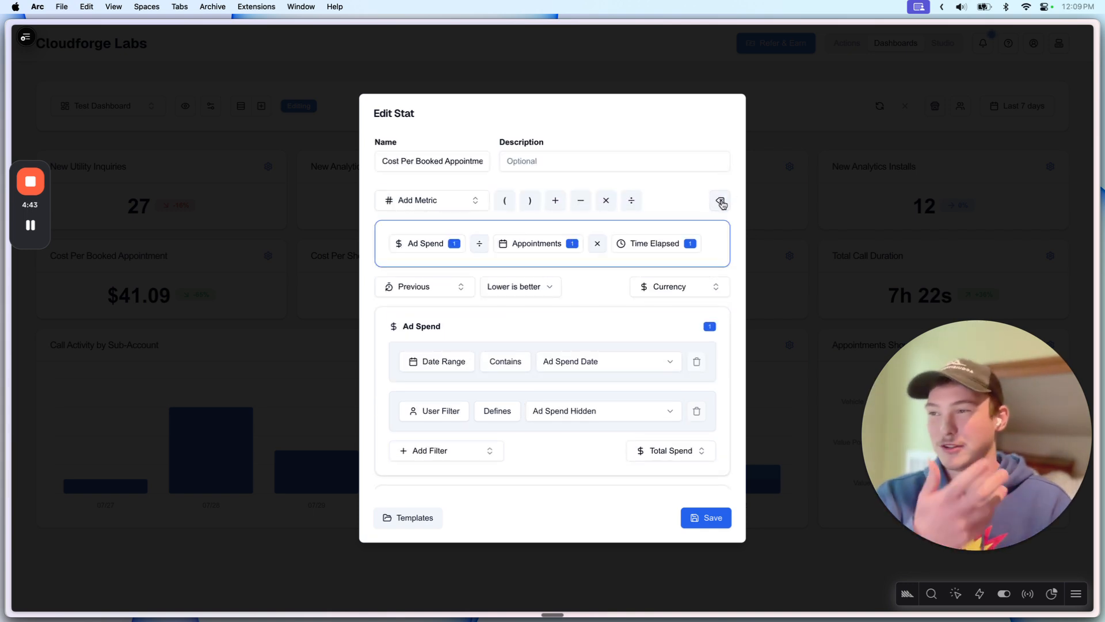
Step: Erase Time Elapsed and the trailing × from the formula and close the editor
{"action": "left_click", "coordinate": [721, 202]}
{"action": "left_click", "coordinate": [720, 200]}
{"action": "left_click", "coordinate": [823, 308]}
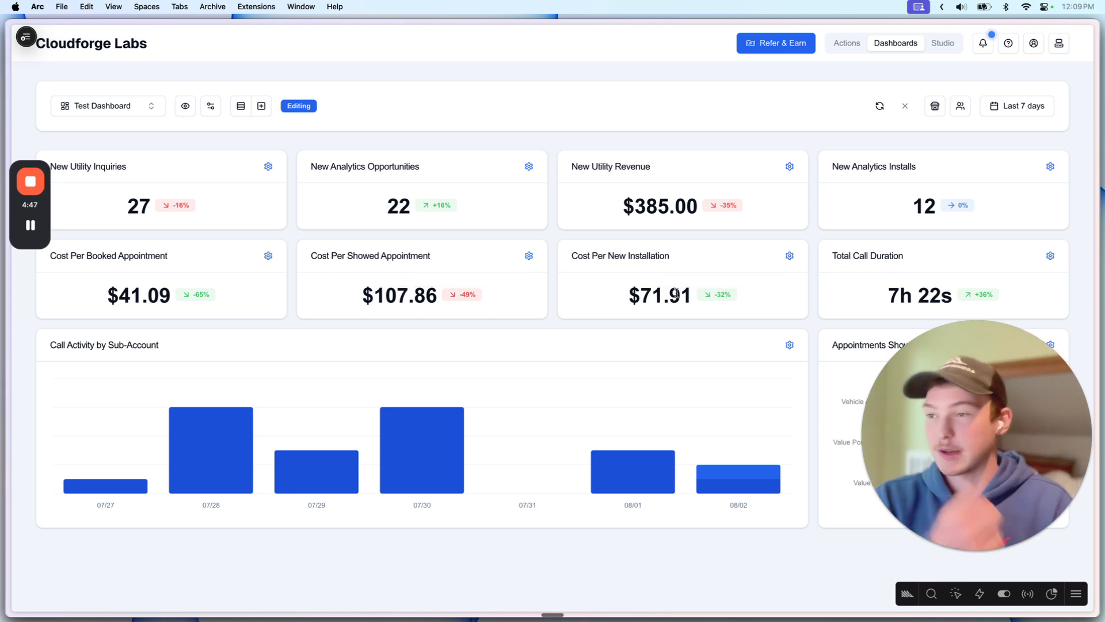
{"action": "left_click", "coordinate": [787, 346]}
{"action": "left_click", "coordinate": [341, 320]}
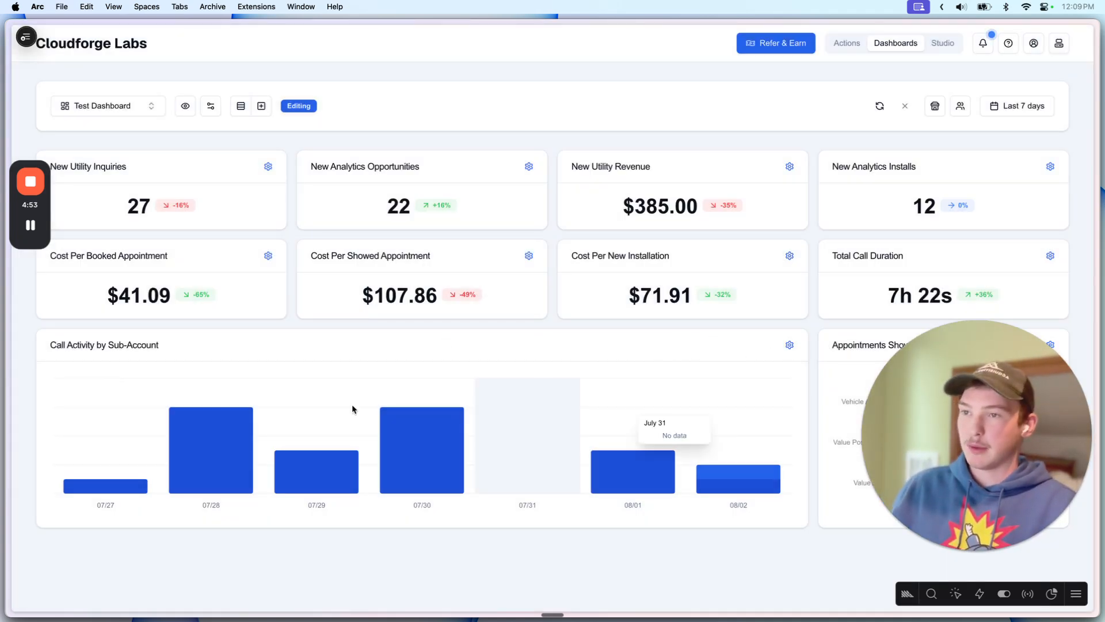
{"action": "left_click", "coordinate": [790, 345]}
{"action": "left_click", "coordinate": [515, 251]}
{"action": "left_click", "coordinate": [495, 244]}
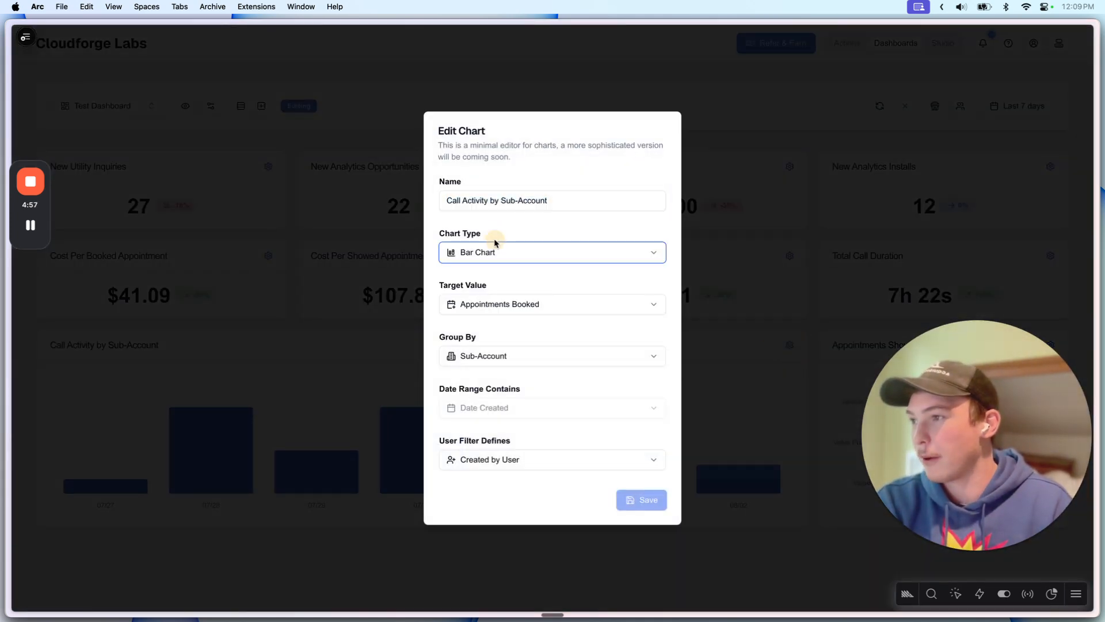
{"action": "left_click", "coordinate": [511, 304]}
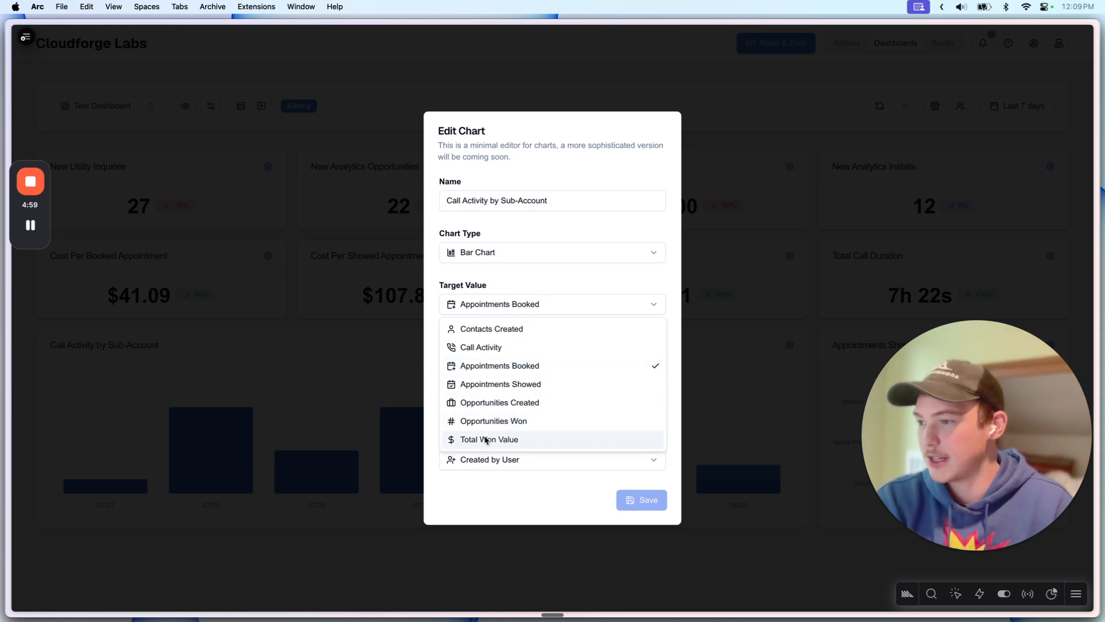
{"action": "left_click", "coordinate": [505, 282]}
{"action": "left_click", "coordinate": [489, 357]}
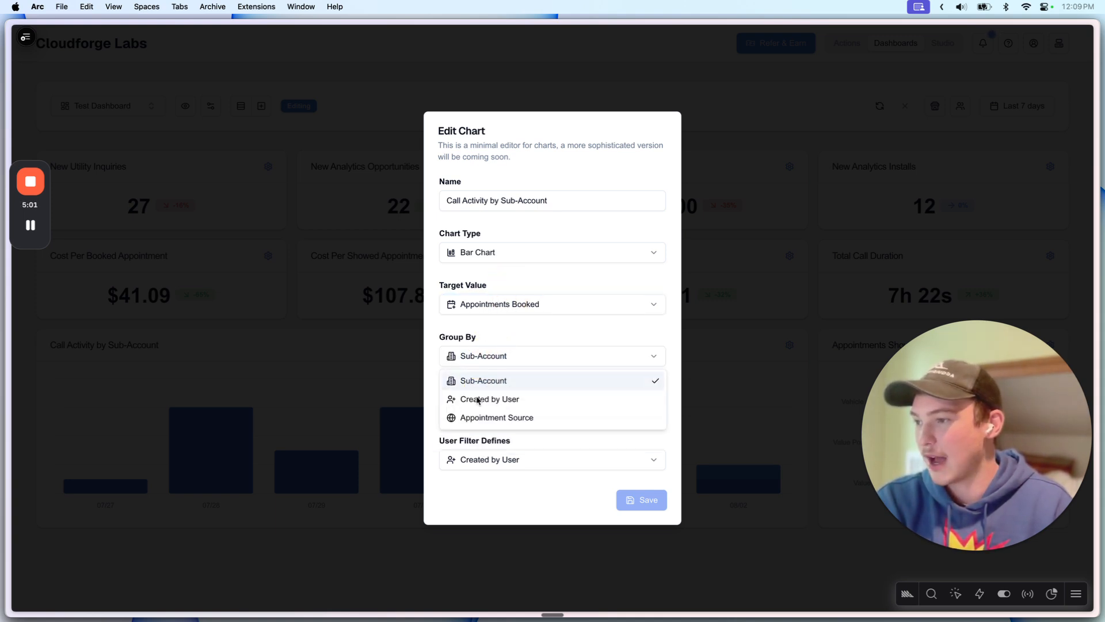
{"action": "left_click", "coordinate": [516, 322]}
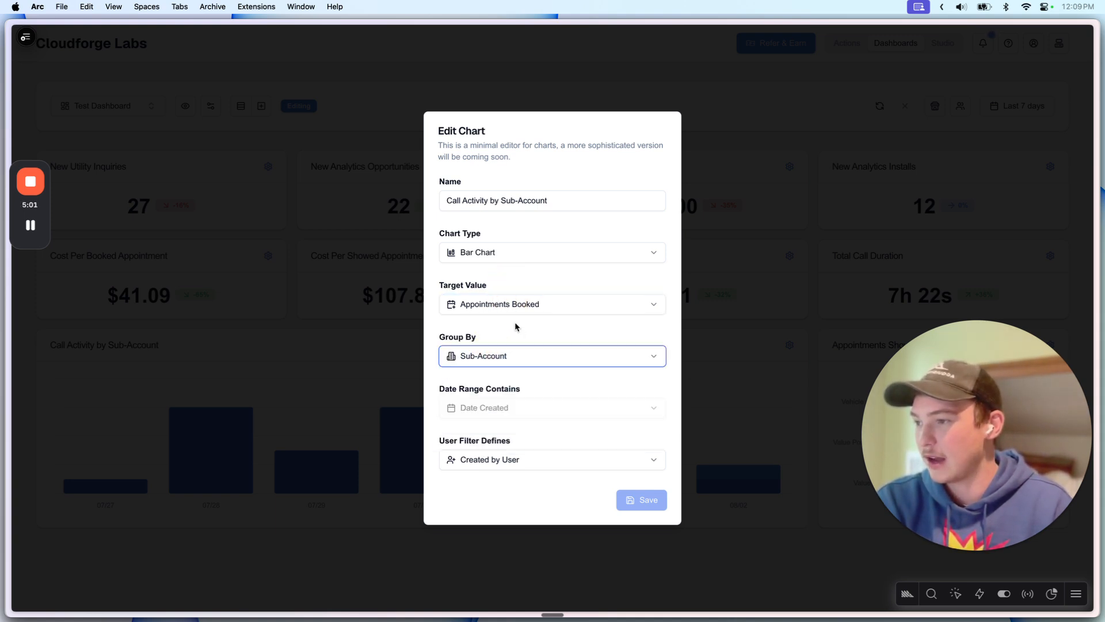
{"action": "left_click", "coordinate": [738, 364]}
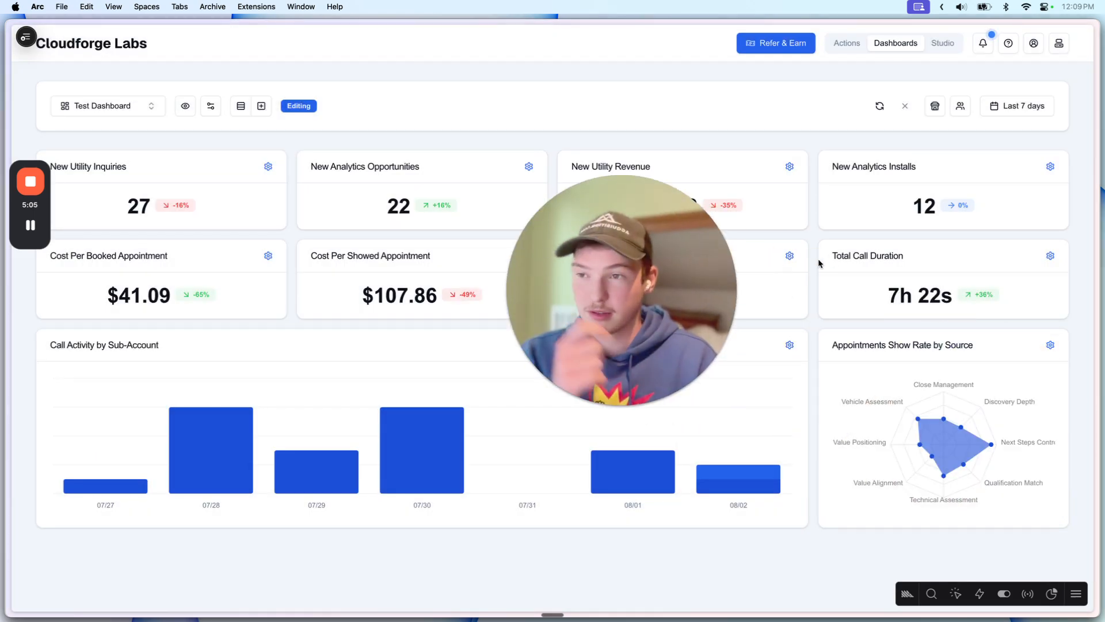
{"action": "left_click", "coordinate": [976, 346]}
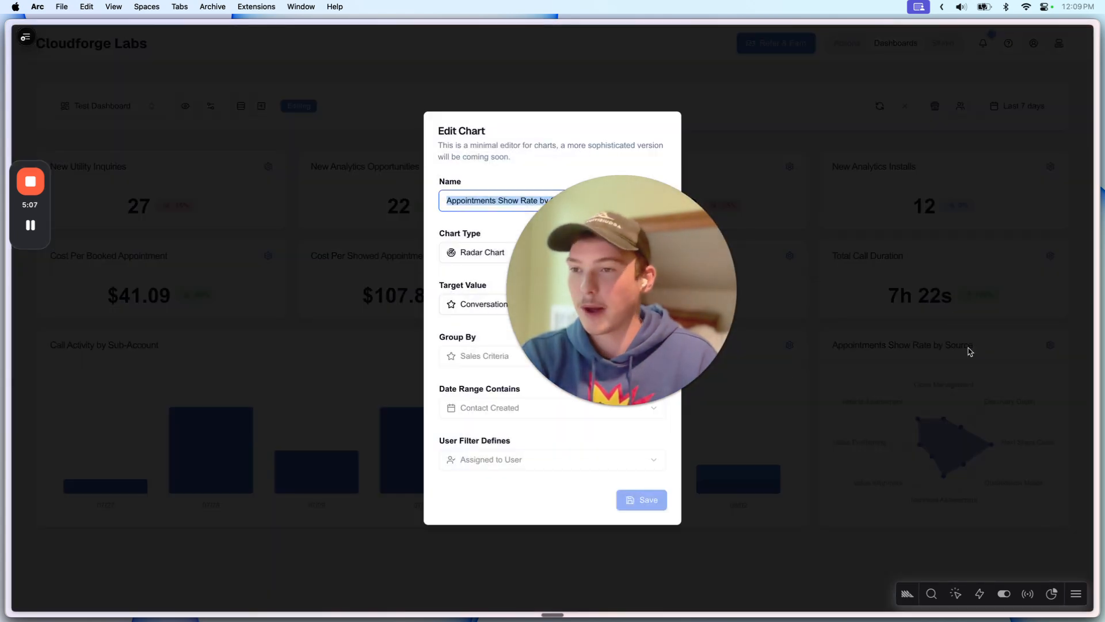
{"action": "left_click", "coordinate": [540, 253]}
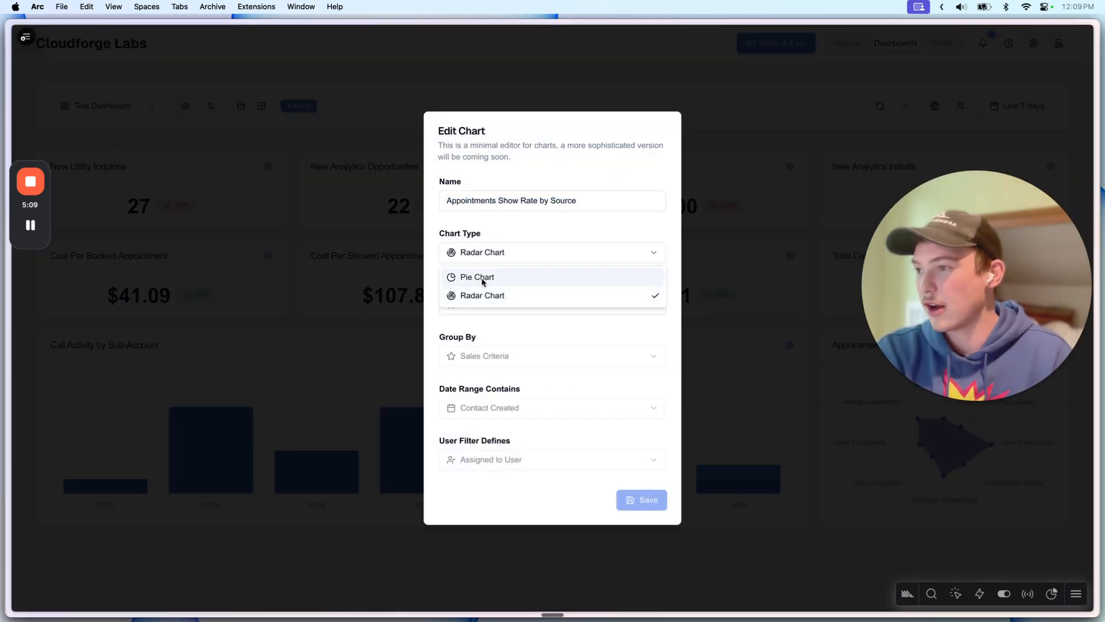
{"action": "left_click", "coordinate": [482, 279]}
{"action": "left_click", "coordinate": [506, 253]}
{"action": "left_click", "coordinate": [506, 277]}
{"action": "left_click", "coordinate": [705, 233]}
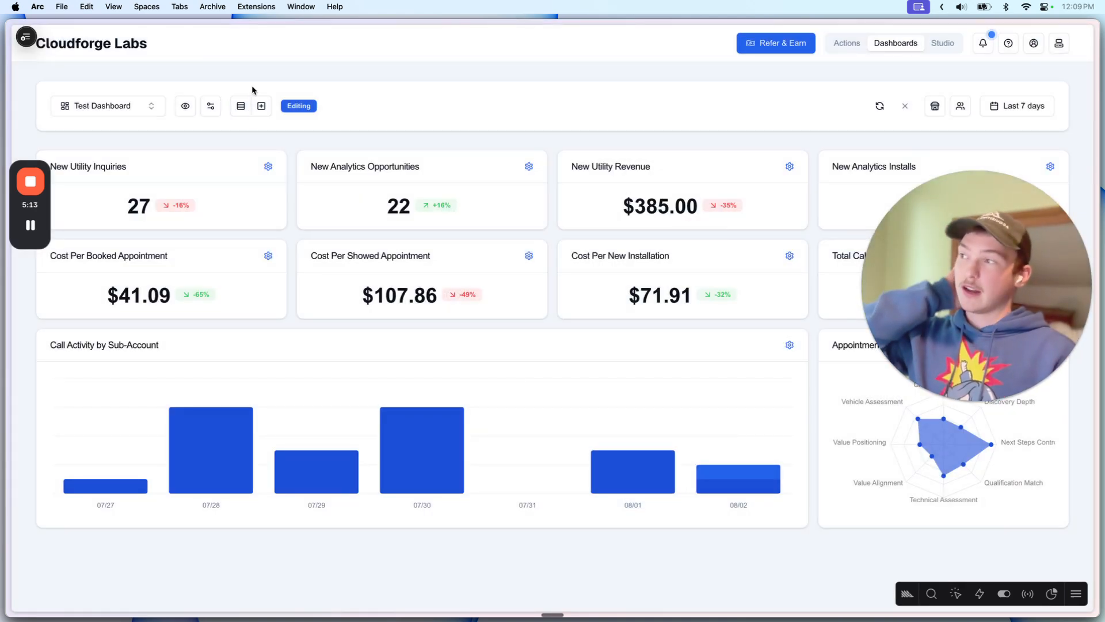
Step: Add a new Table Section Full to the Test Dashboard
{"action": "left_click", "coordinate": [261, 106]}
{"action": "scroll", "coordinate": [461, 427], "scroll_direction": "down", "scroll_amount": 5}
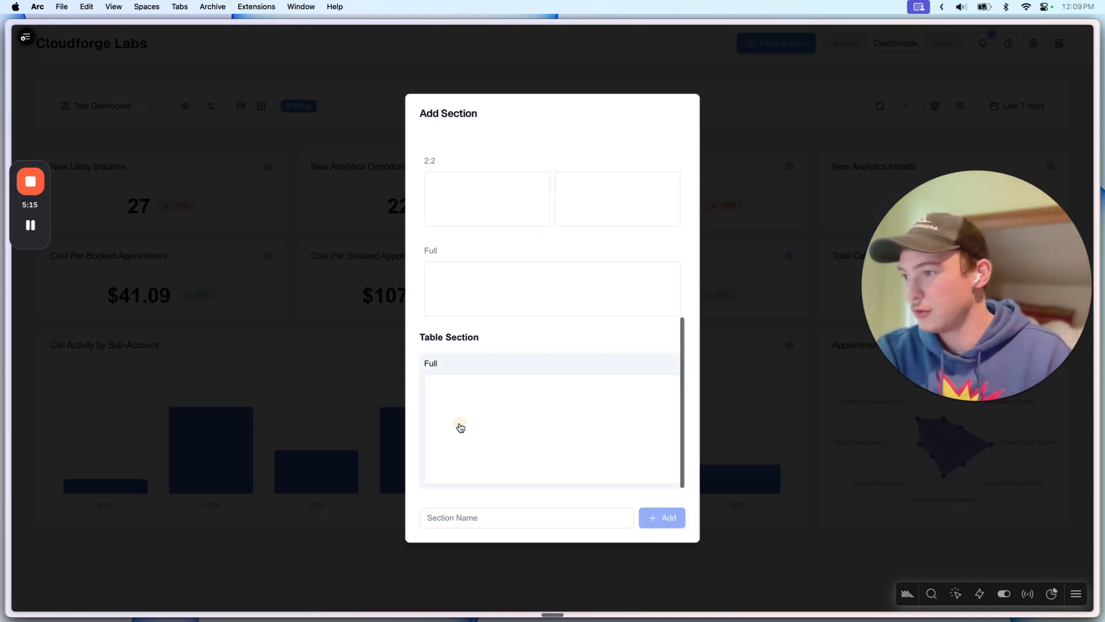
{"action": "left_click", "coordinate": [461, 427]}
{"action": "left_click", "coordinate": [678, 518]}
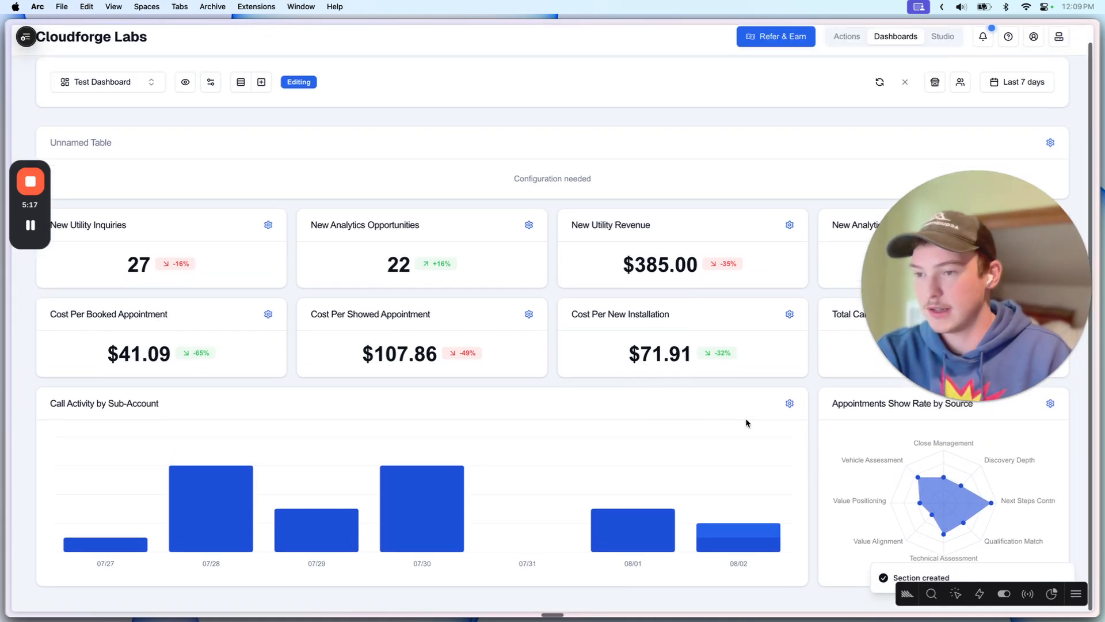
Step: Set the new table's type to Sub-Accounts and save it
{"action": "left_click", "coordinate": [1048, 148]}
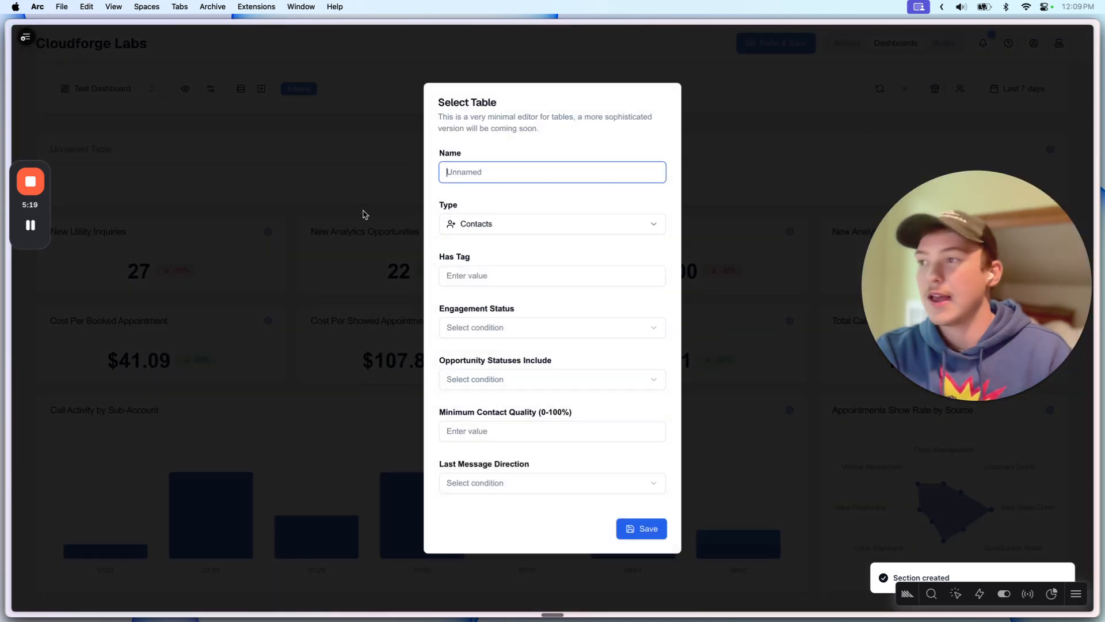
{"action": "left_click", "coordinate": [471, 224]}
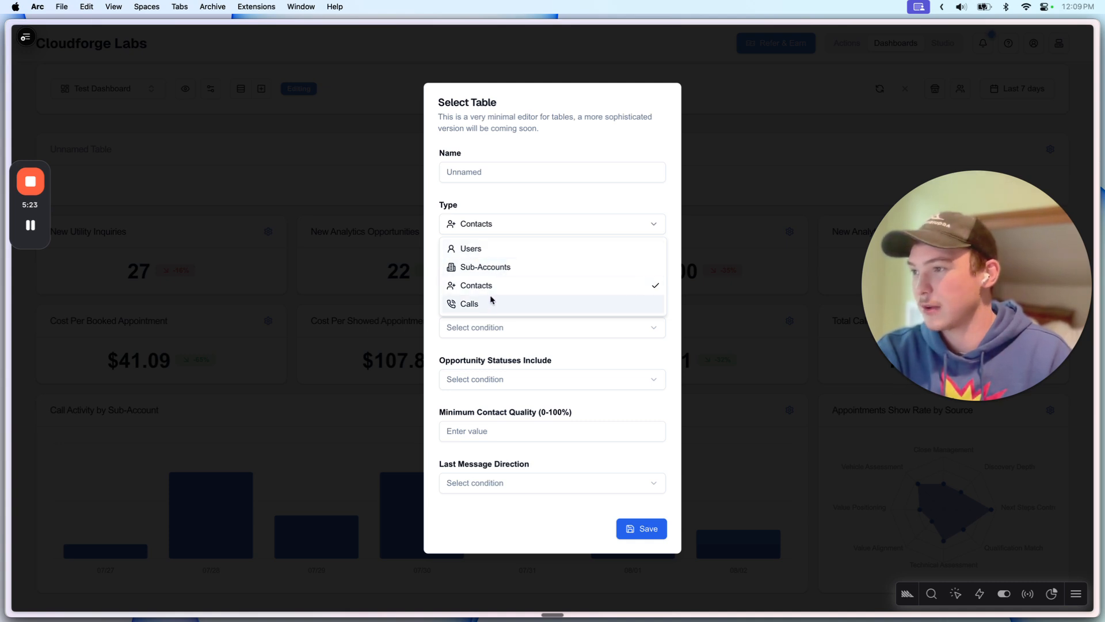
{"action": "left_click", "coordinate": [480, 267]}
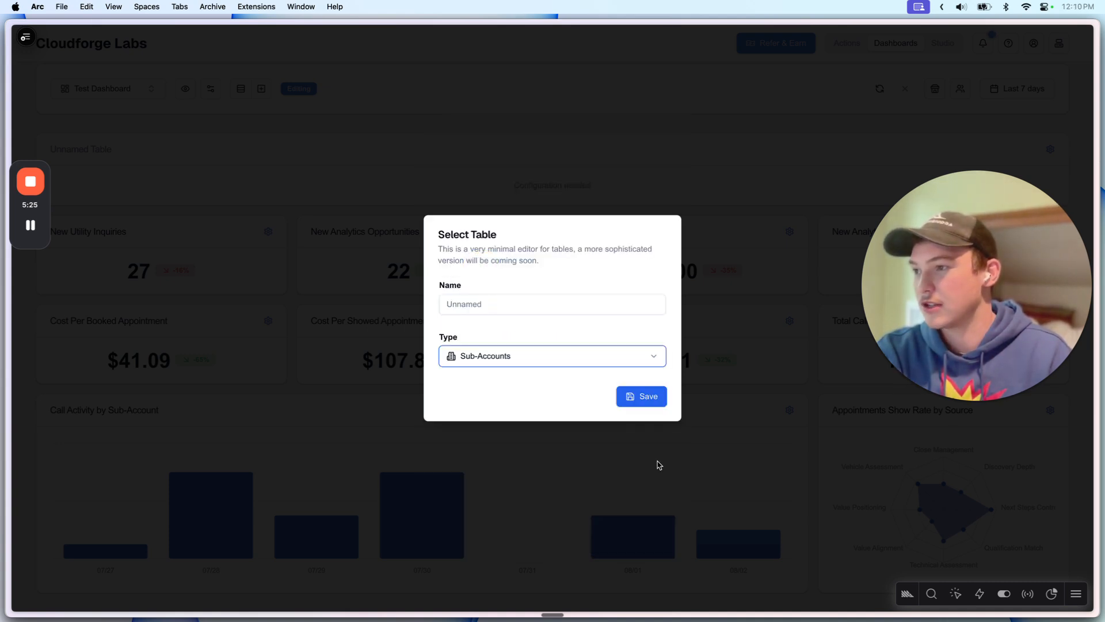
{"action": "left_click", "coordinate": [638, 395]}
{"action": "scroll", "coordinate": [575, 383], "scroll_direction": "down", "scroll_amount": 5}
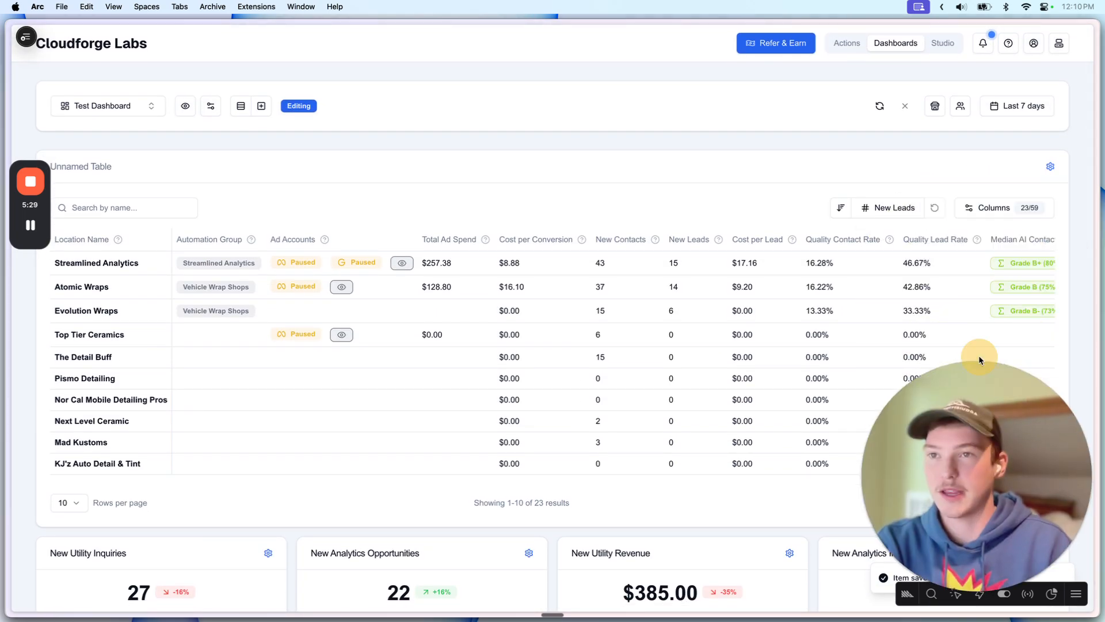
Step: Delete the Table Full section in Manage Sections and save the changes
{"action": "left_click", "coordinate": [240, 103]}
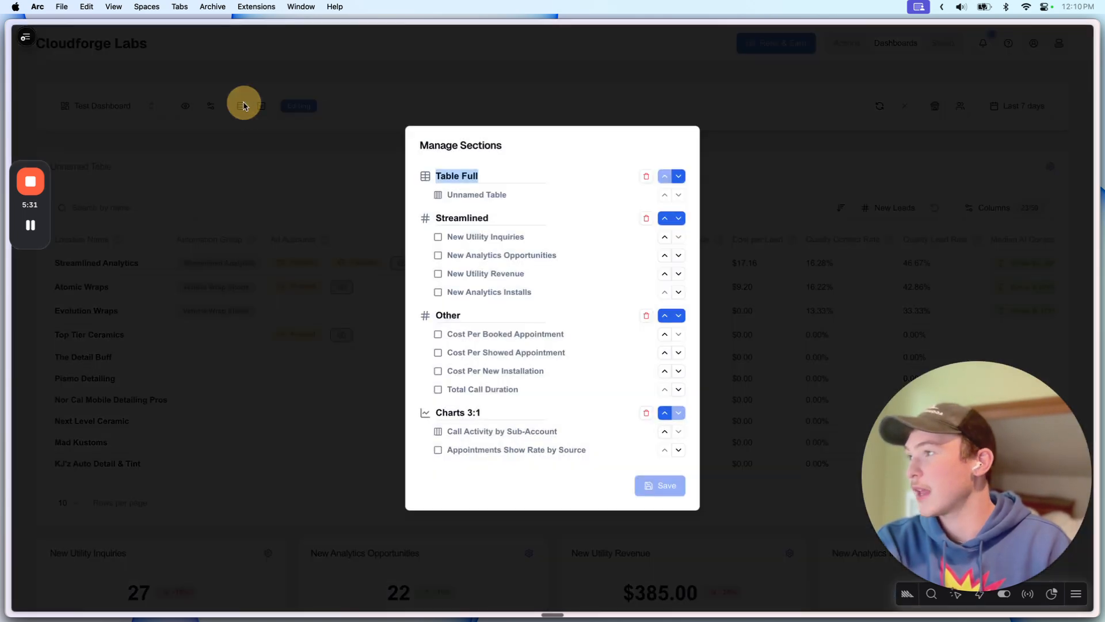
{"action": "left_click", "coordinate": [646, 176]}
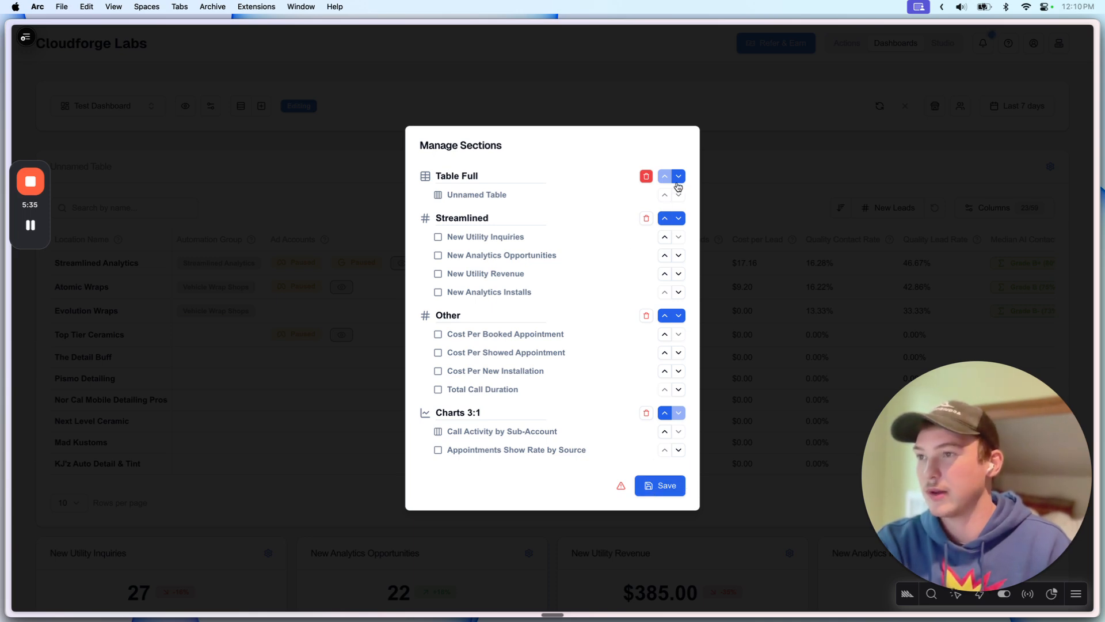
{"action": "left_click", "coordinate": [678, 178]}
{"action": "left_click", "coordinate": [660, 485]}
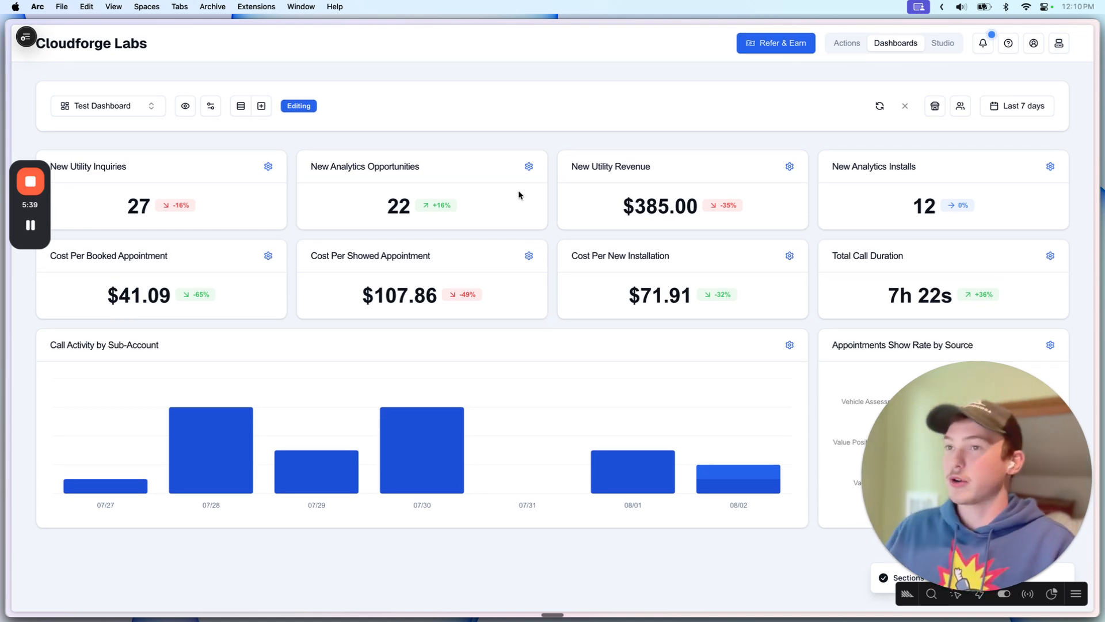
{"action": "left_click", "coordinate": [211, 105]}
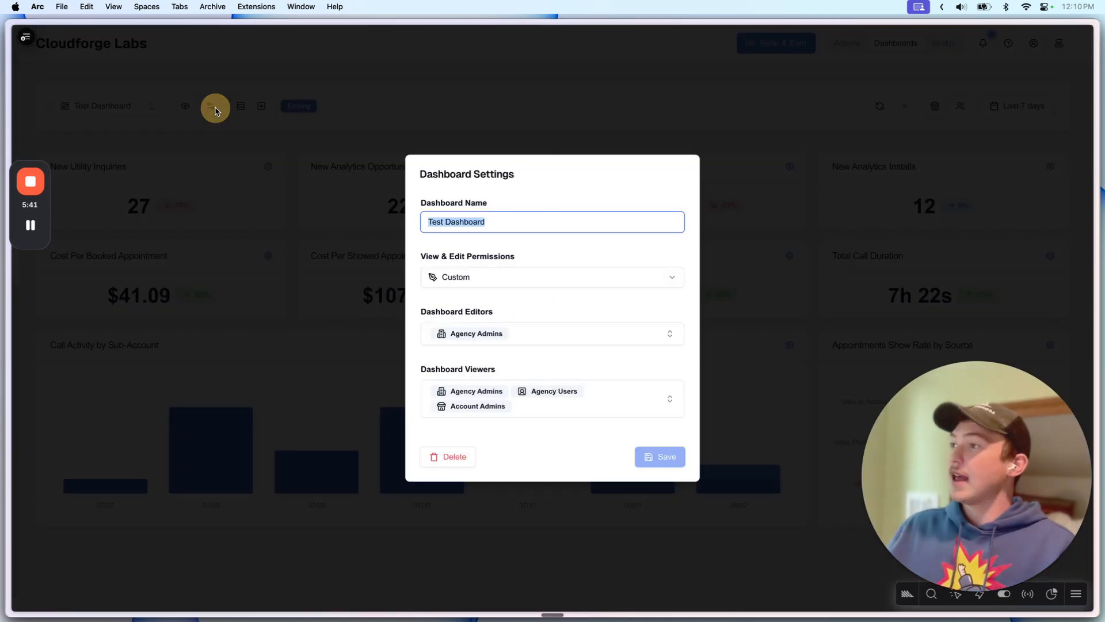
{"action": "left_click", "coordinate": [513, 254]}
{"action": "triple_click", "coordinate": [510, 222]}
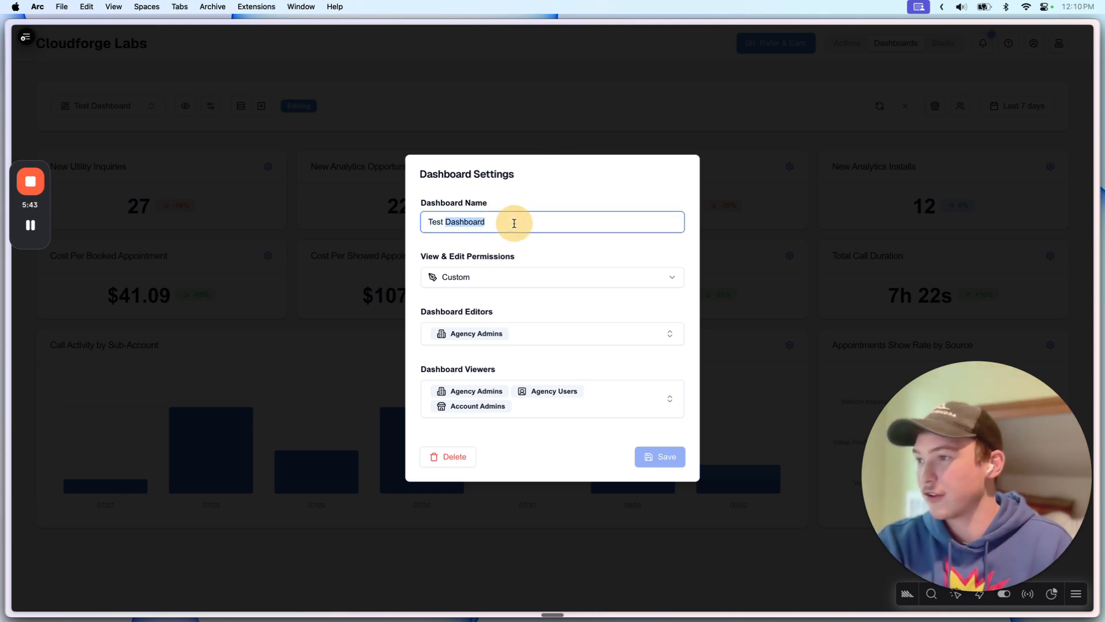
{"action": "left_click", "coordinate": [518, 244]}
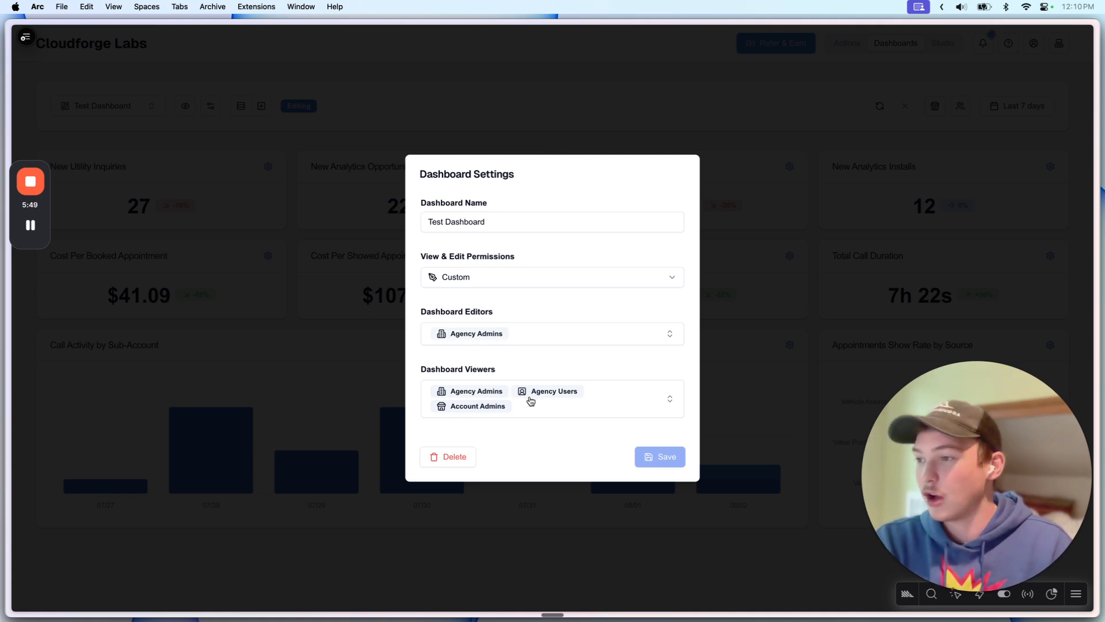
{"action": "left_click", "coordinate": [495, 342]}
{"action": "left_click", "coordinate": [536, 316]}
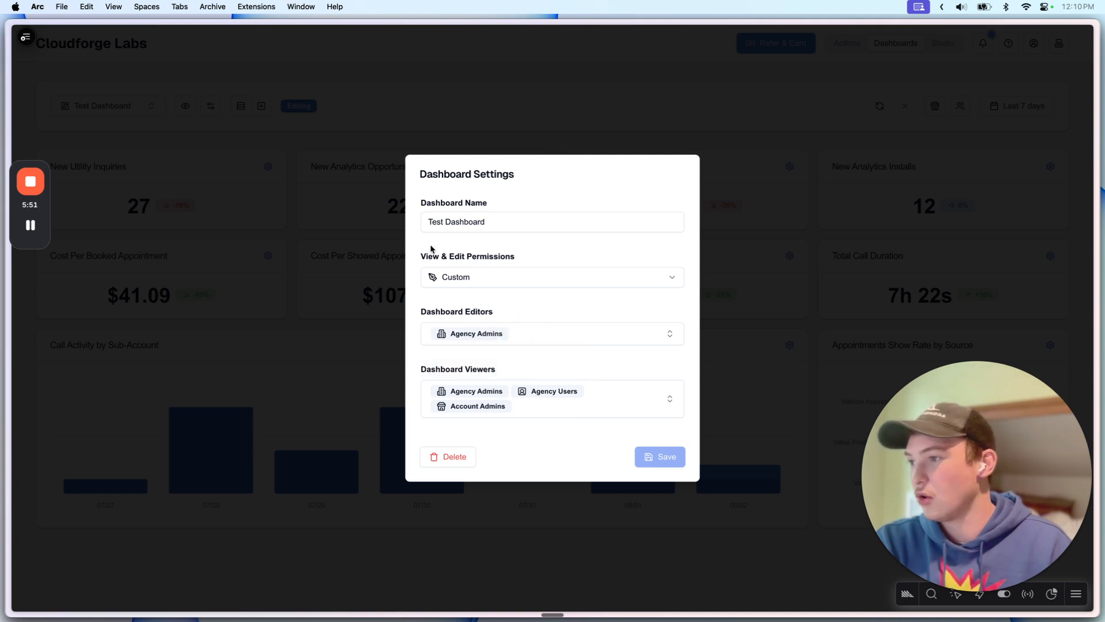
{"action": "left_click", "coordinate": [460, 277]}
{"action": "left_click", "coordinate": [472, 302]}
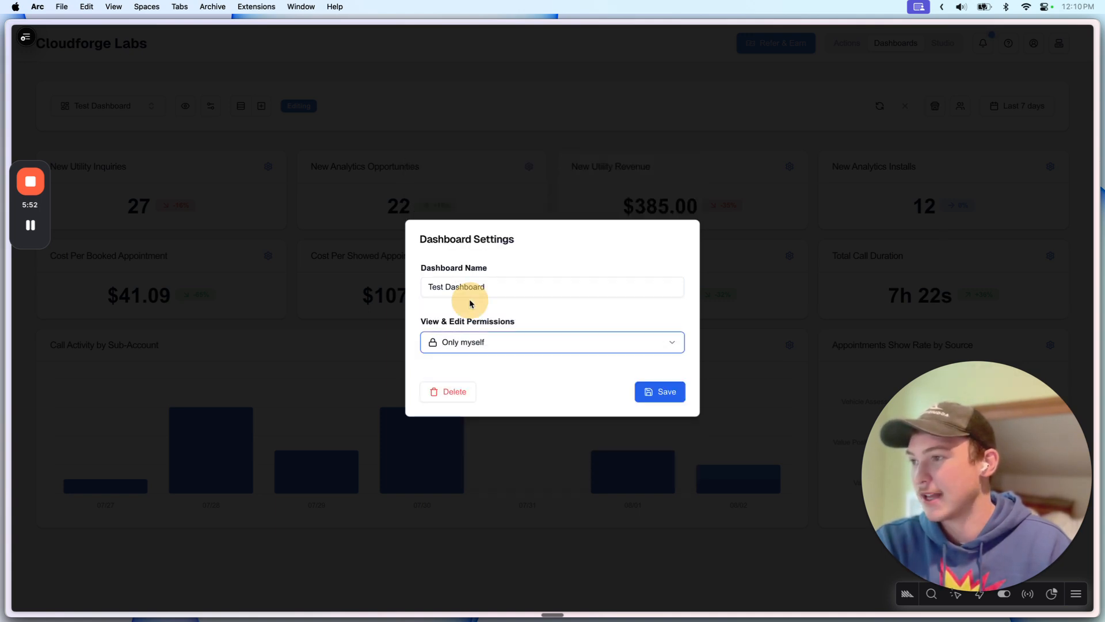
{"action": "left_click", "coordinate": [486, 345]}
{"action": "left_click", "coordinate": [463, 384]}
{"action": "left_click", "coordinate": [493, 342]}
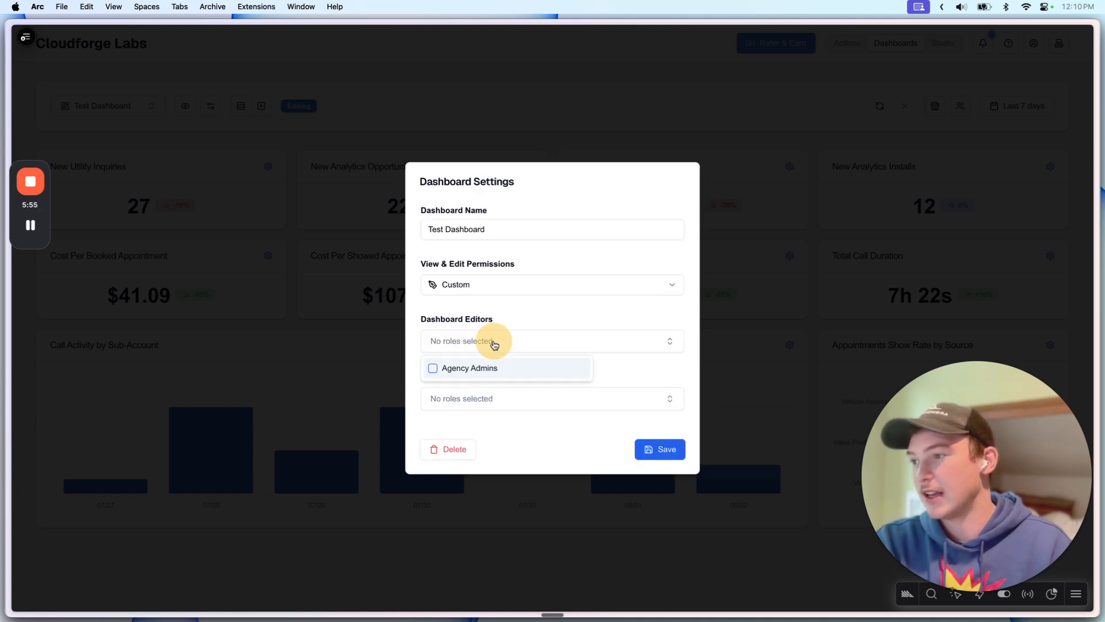
{"action": "left_click", "coordinate": [489, 367]}
{"action": "left_click", "coordinate": [461, 398]}
{"action": "left_click", "coordinate": [467, 447]}
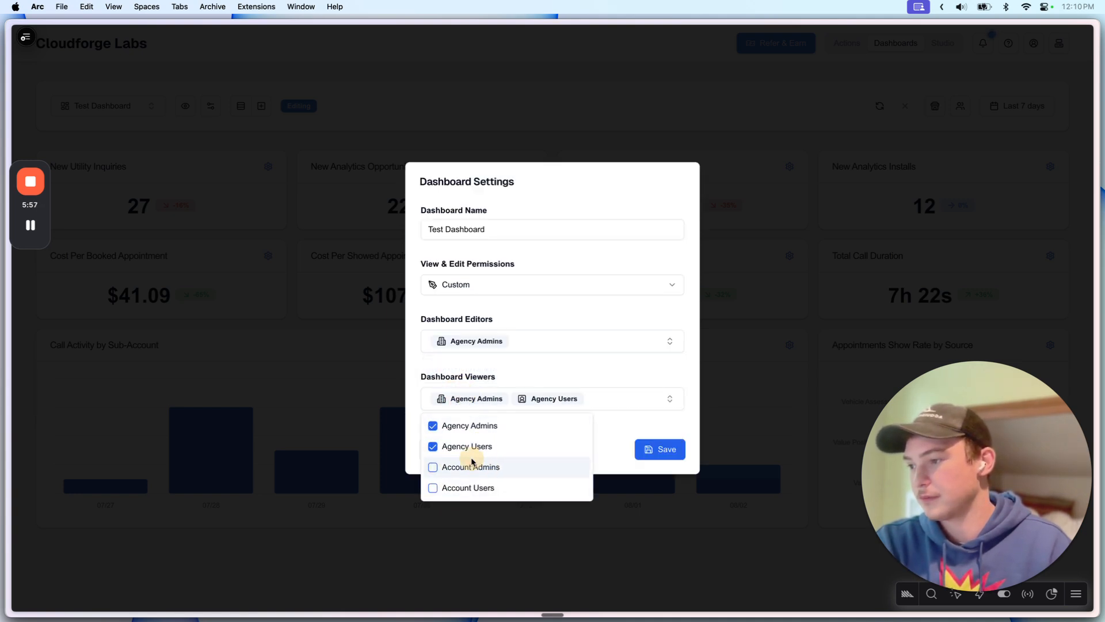
{"action": "left_click", "coordinate": [470, 467]}
{"action": "left_click", "coordinate": [548, 393]}
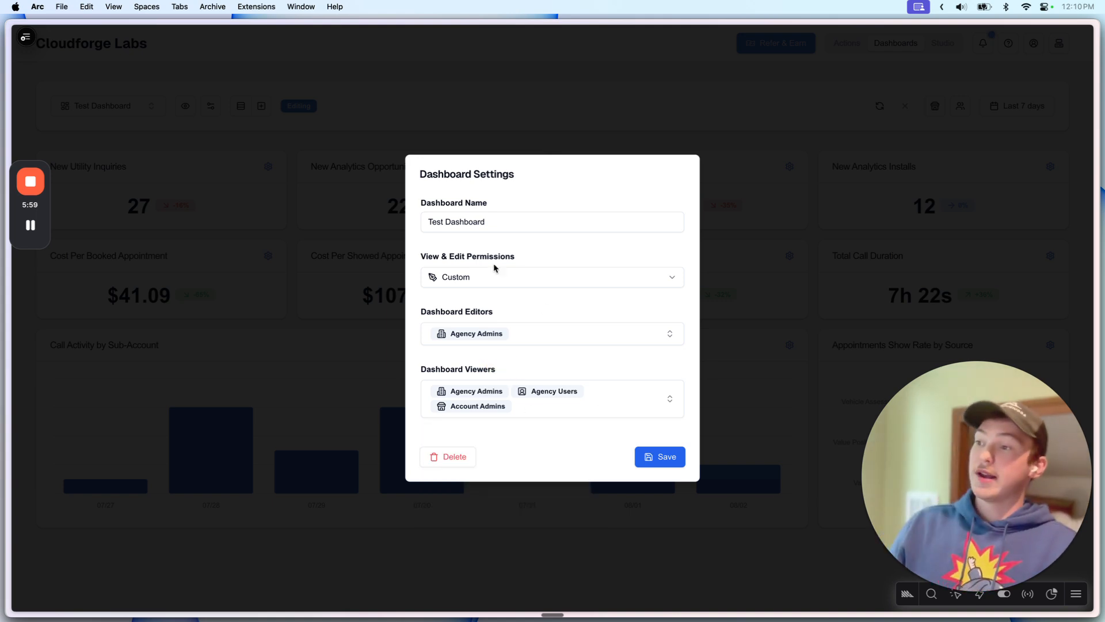
{"action": "left_click", "coordinate": [485, 282]}
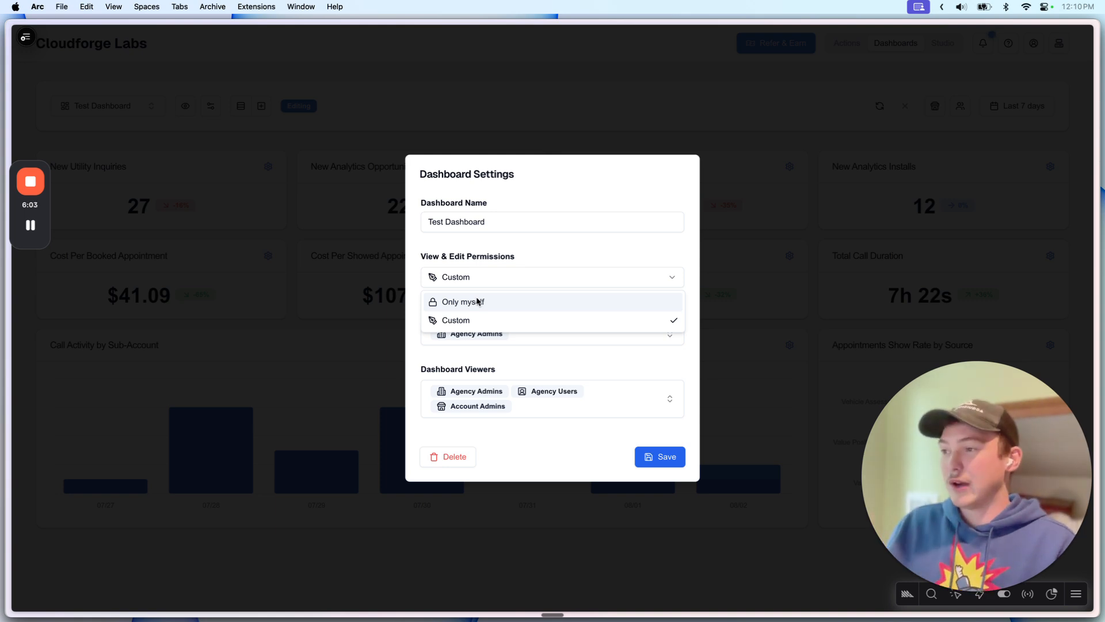
{"action": "left_click", "coordinate": [507, 277]}
{"action": "left_click", "coordinate": [646, 457]}
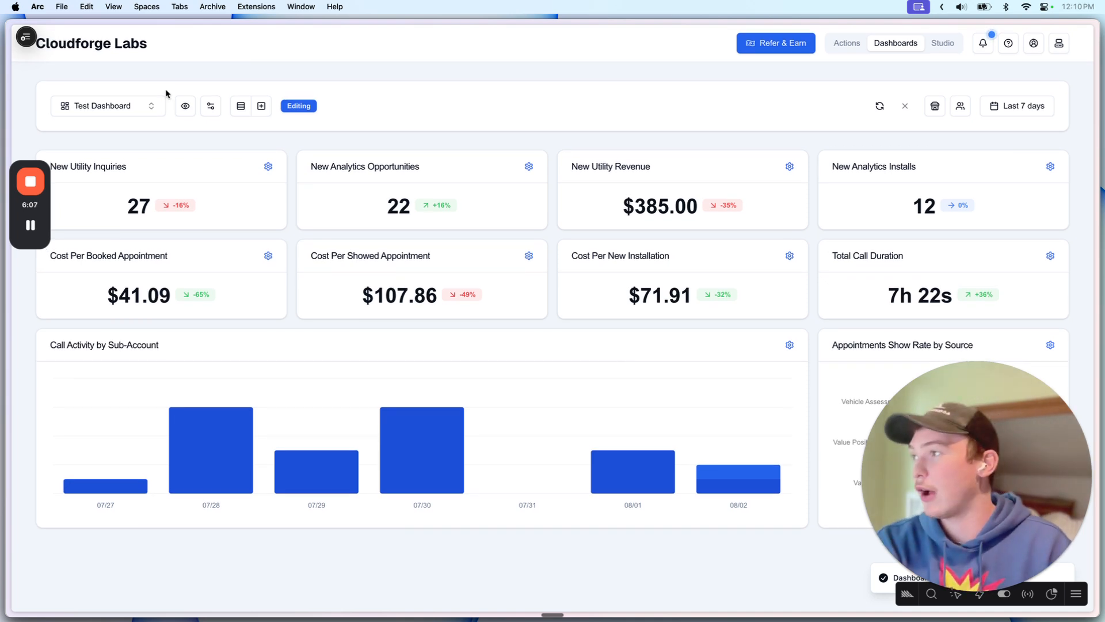
Step: Filter the Test Dashboard to the Streamlined Analytics account
{"action": "left_click", "coordinate": [933, 104]}
{"action": "left_click", "coordinate": [939, 93]}
{"action": "left_click", "coordinate": [933, 106]}
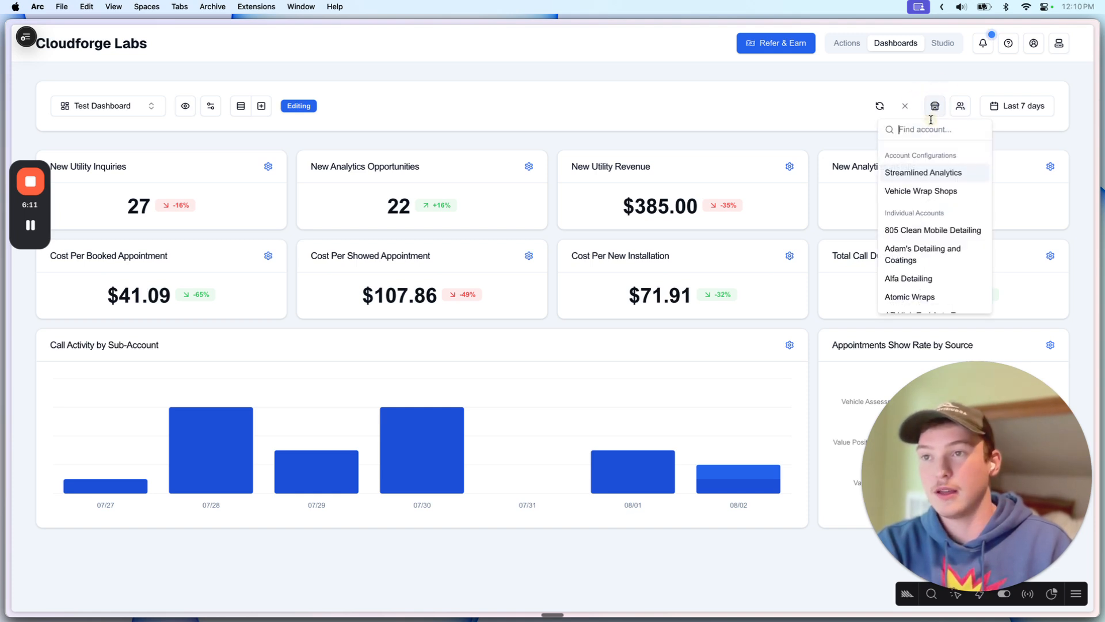
{"action": "left_click", "coordinate": [908, 174]}
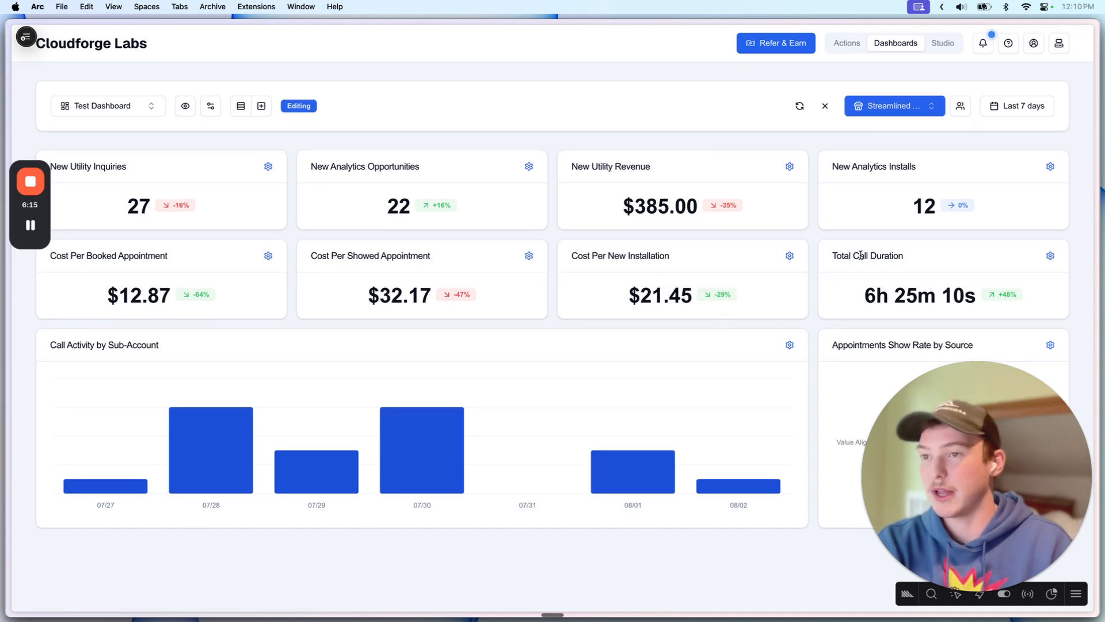
Step: Leave the user filter unset and go to the Studio configurations page
{"action": "left_click", "coordinate": [958, 110]}
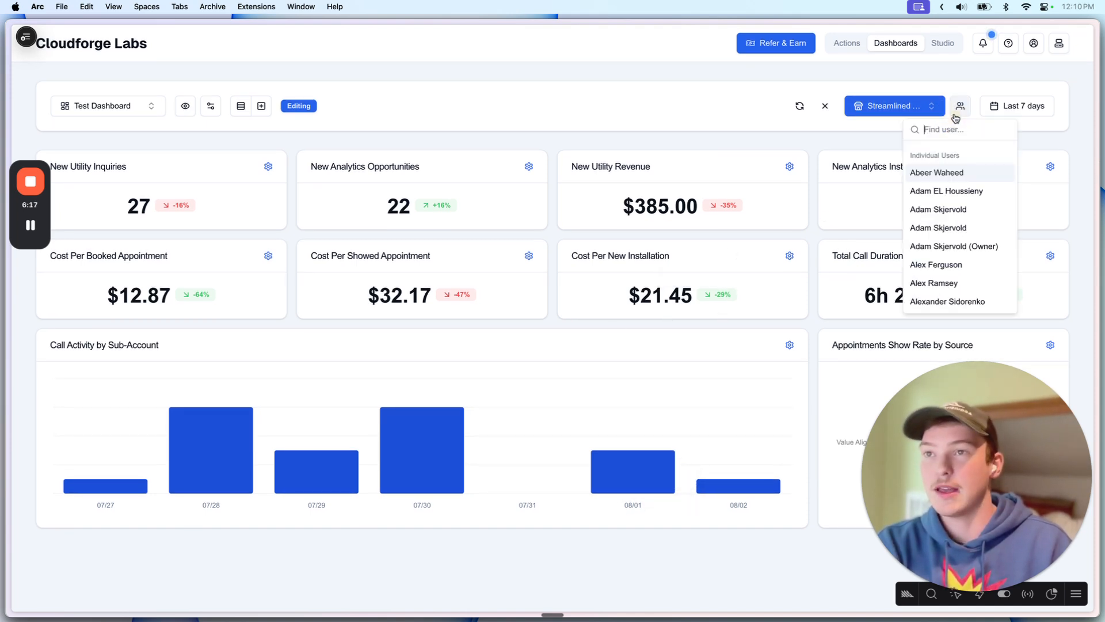
{"action": "left_click", "coordinate": [865, 143]}
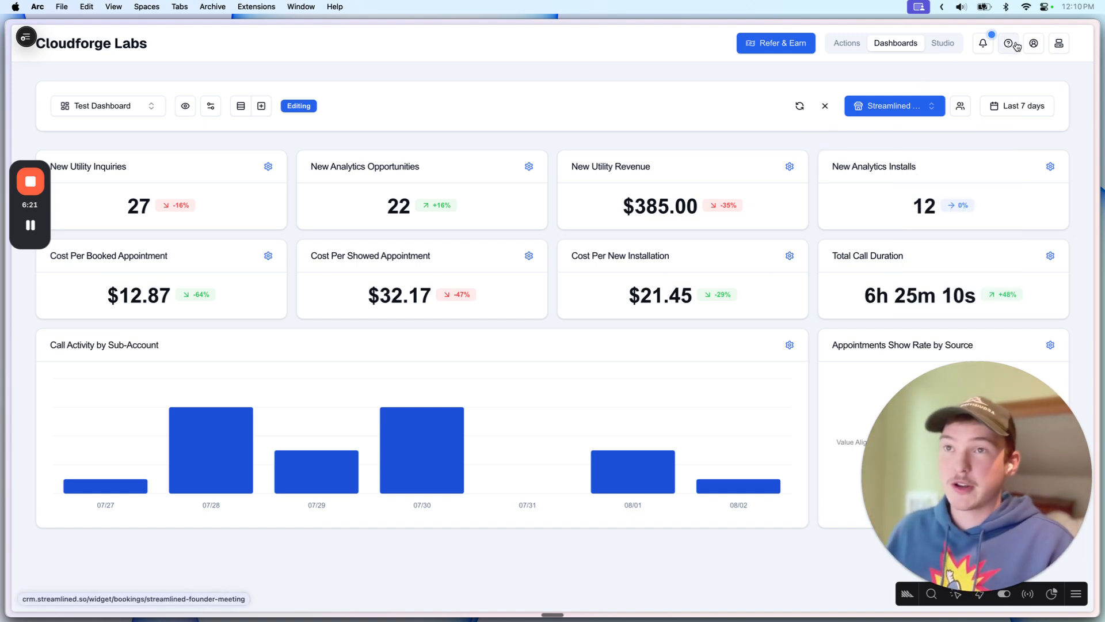
{"action": "left_click", "coordinate": [937, 45]}
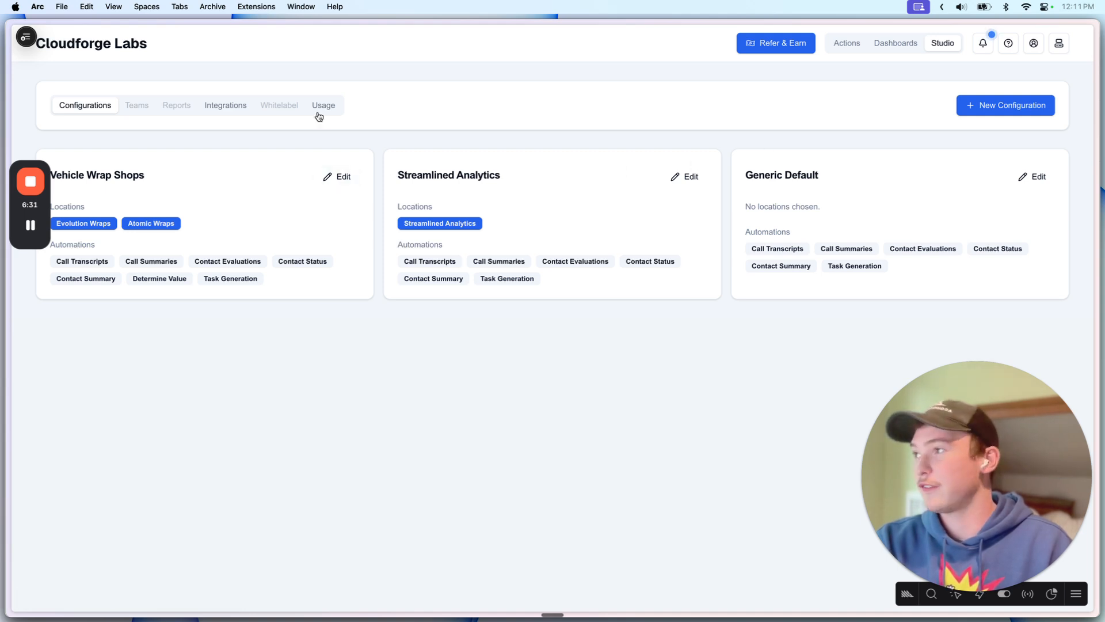
{"action": "left_click", "coordinate": [212, 105]}
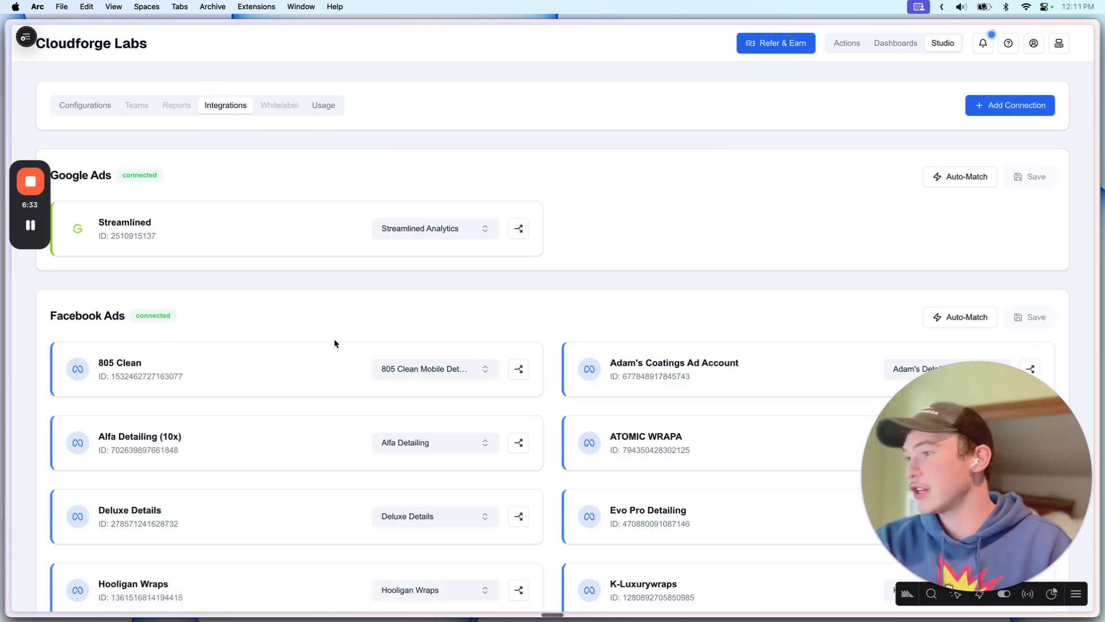
{"action": "left_click", "coordinate": [323, 105]}
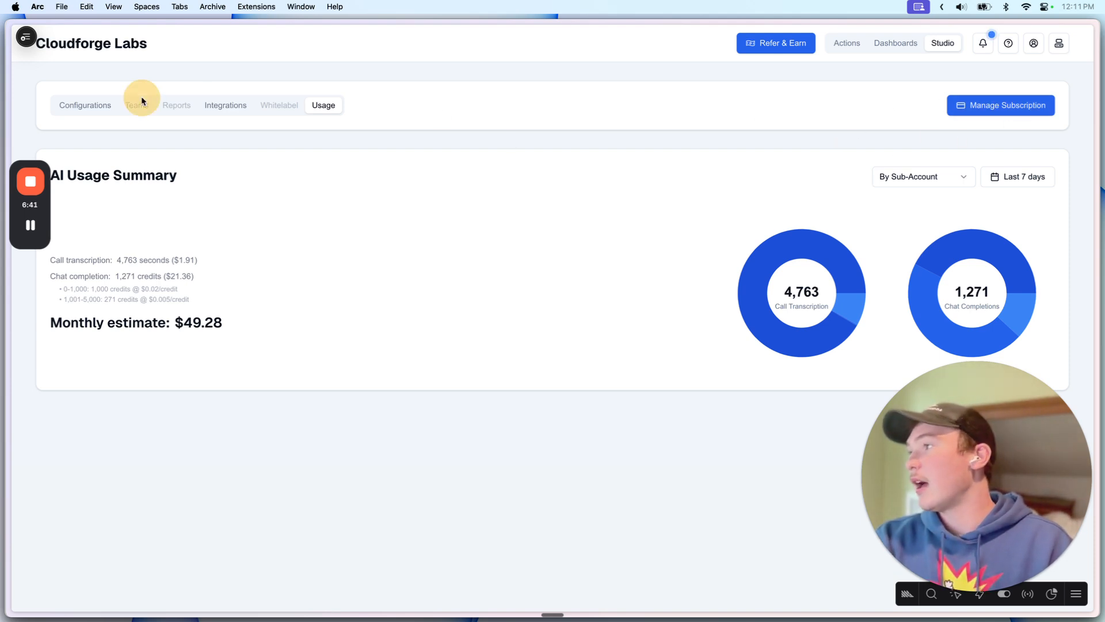
{"action": "left_click", "coordinate": [89, 107]}
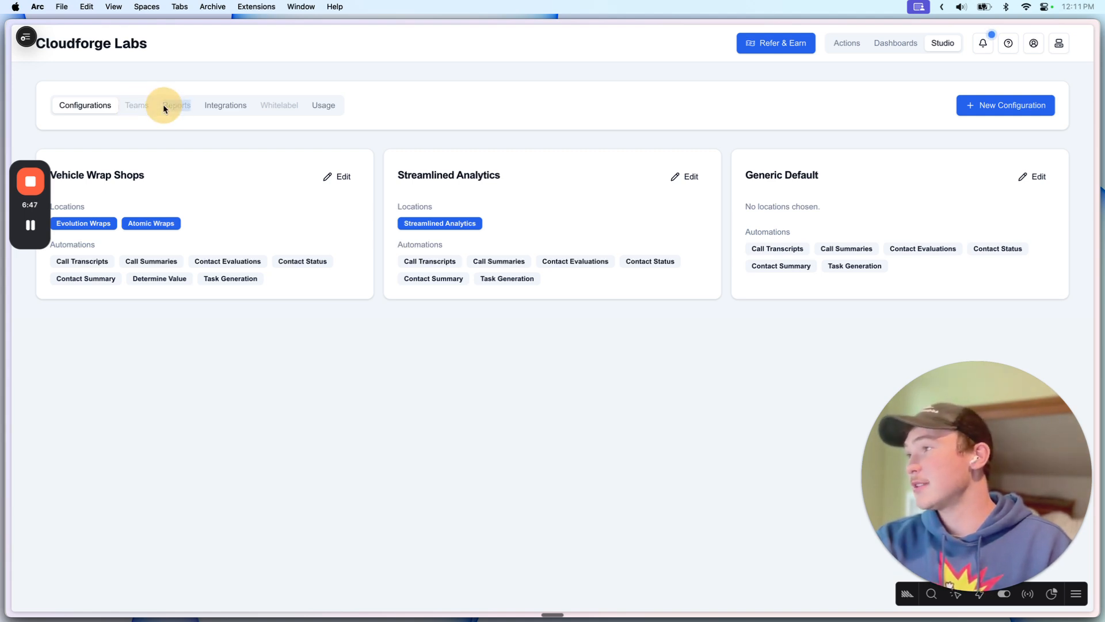
{"action": "double_click", "coordinate": [152, 114]}
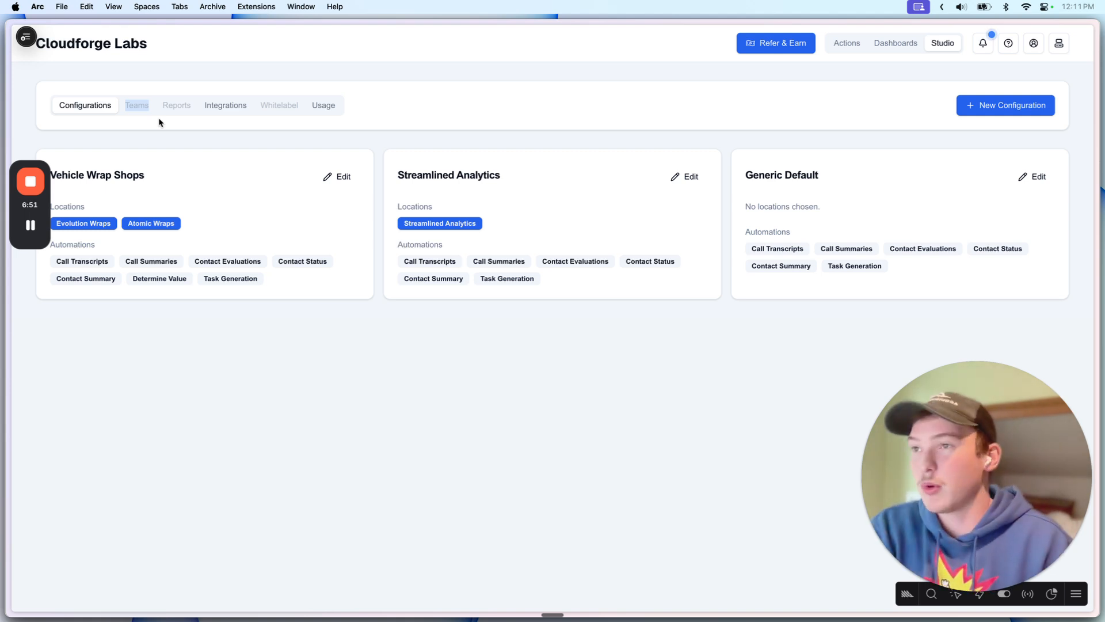
{"action": "left_click", "coordinate": [286, 209]}
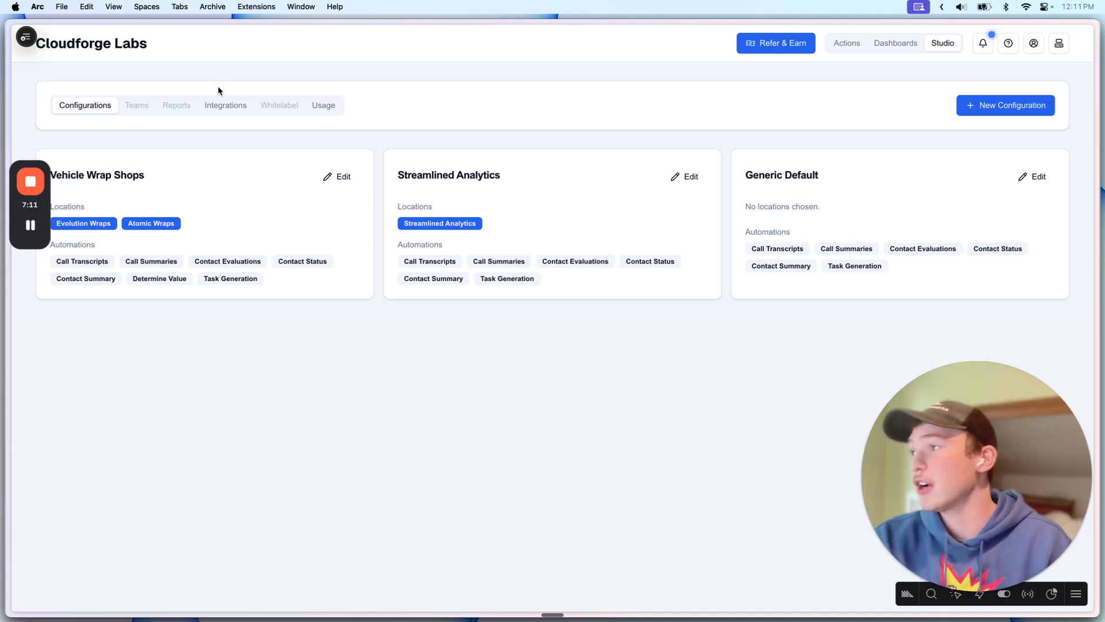
{"action": "left_click", "coordinate": [171, 108]}
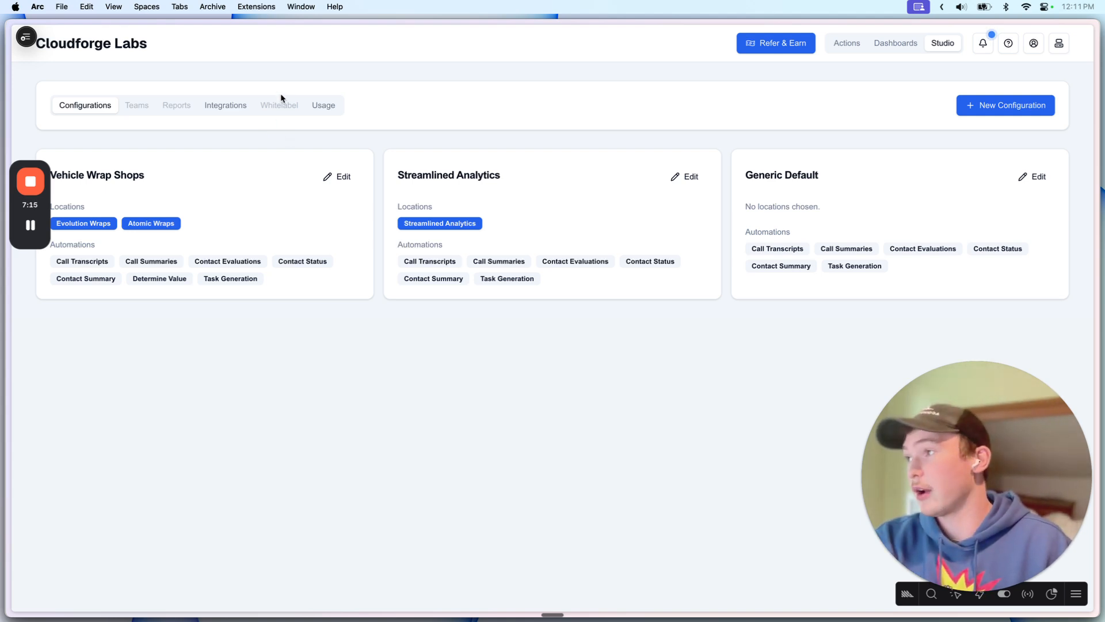
{"action": "left_click", "coordinate": [280, 115]}
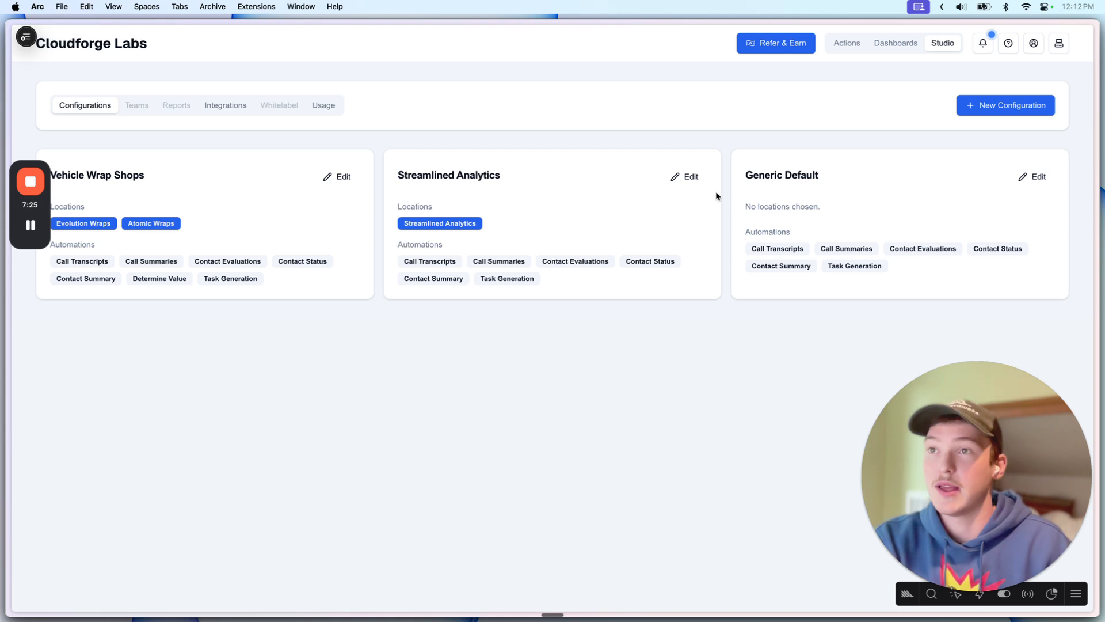
Step: Switch to the Calls dashboard and scroll through its charts
{"action": "left_click", "coordinate": [897, 43]}
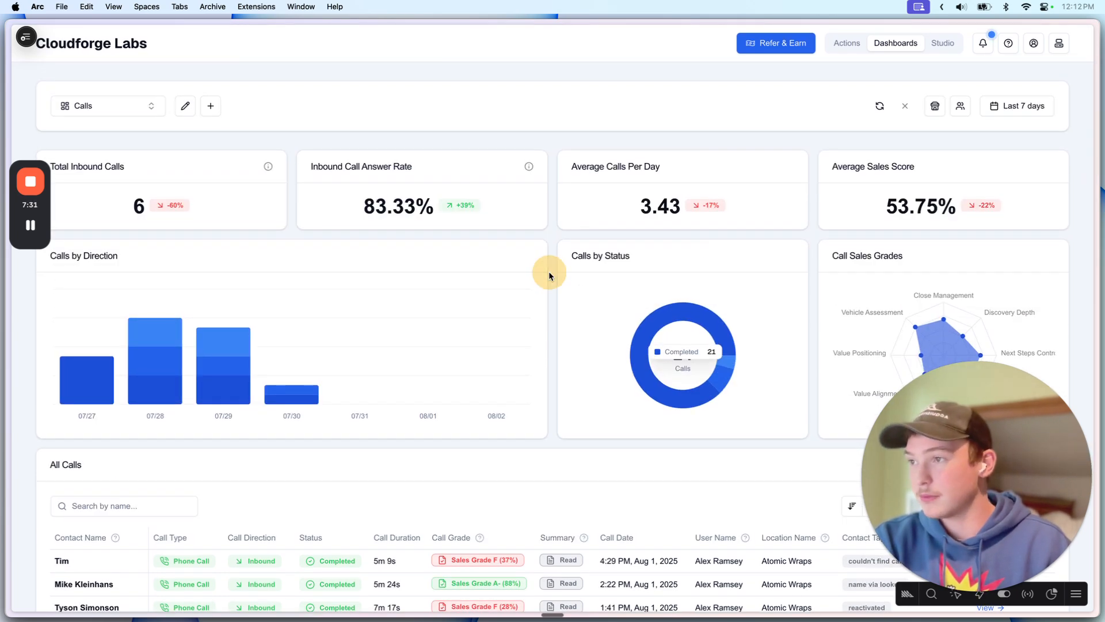
{"action": "scroll", "coordinate": [548, 273], "scroll_direction": "down", "scroll_amount": 5}
{"action": "scroll", "coordinate": [548, 273], "scroll_direction": "up", "scroll_amount": 6}
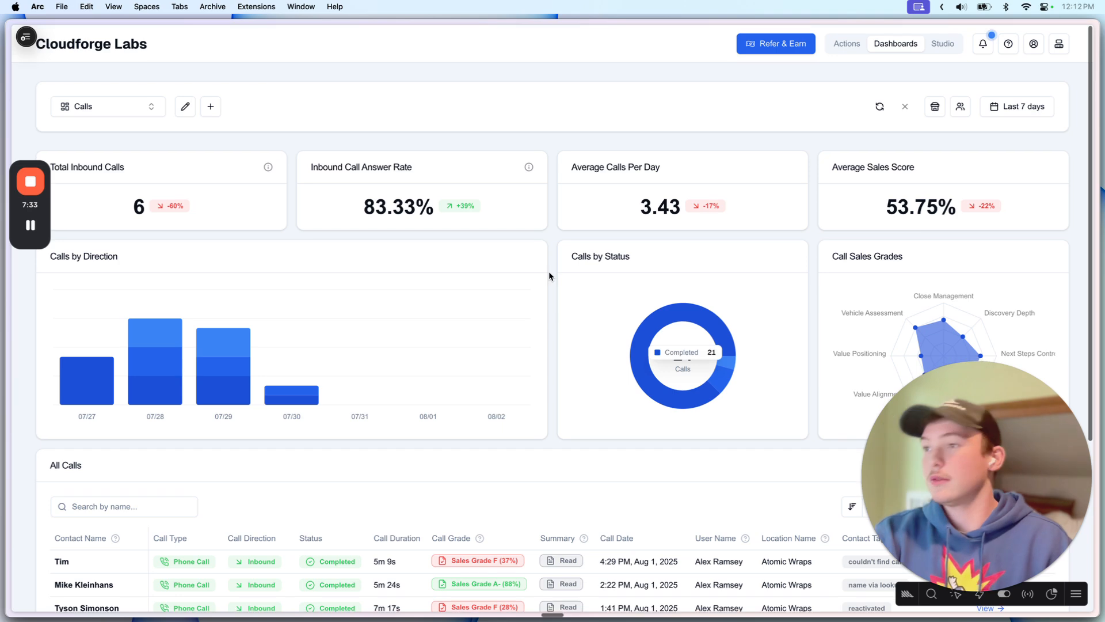
{"action": "scroll", "coordinate": [548, 273], "scroll_direction": "down", "scroll_amount": 6}
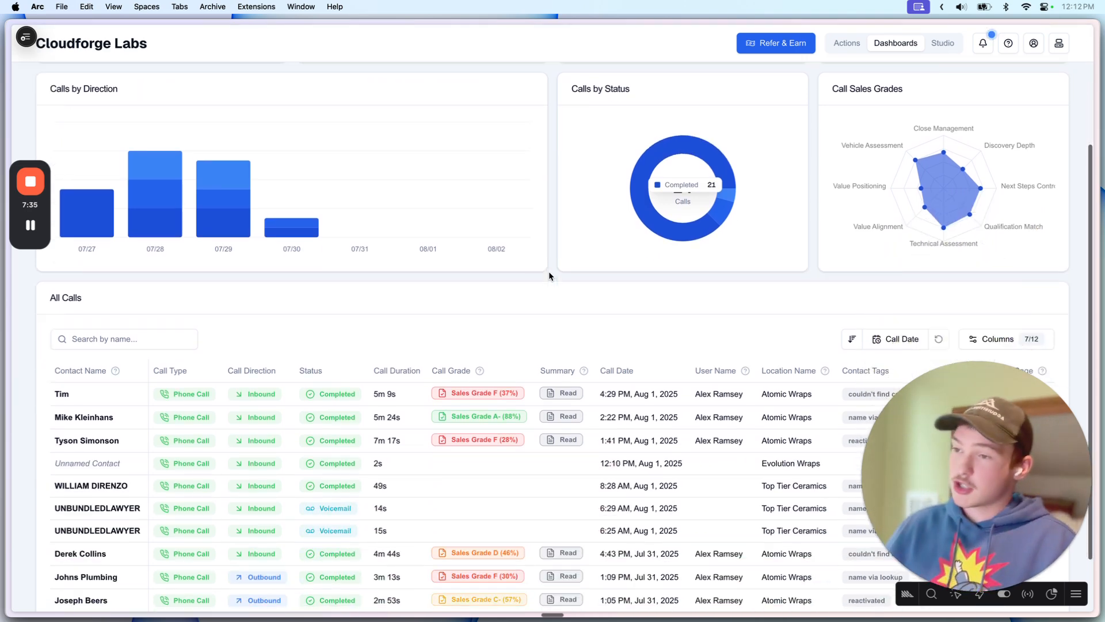
{"action": "scroll", "coordinate": [540, 276], "scroll_direction": "up", "scroll_amount": 2}
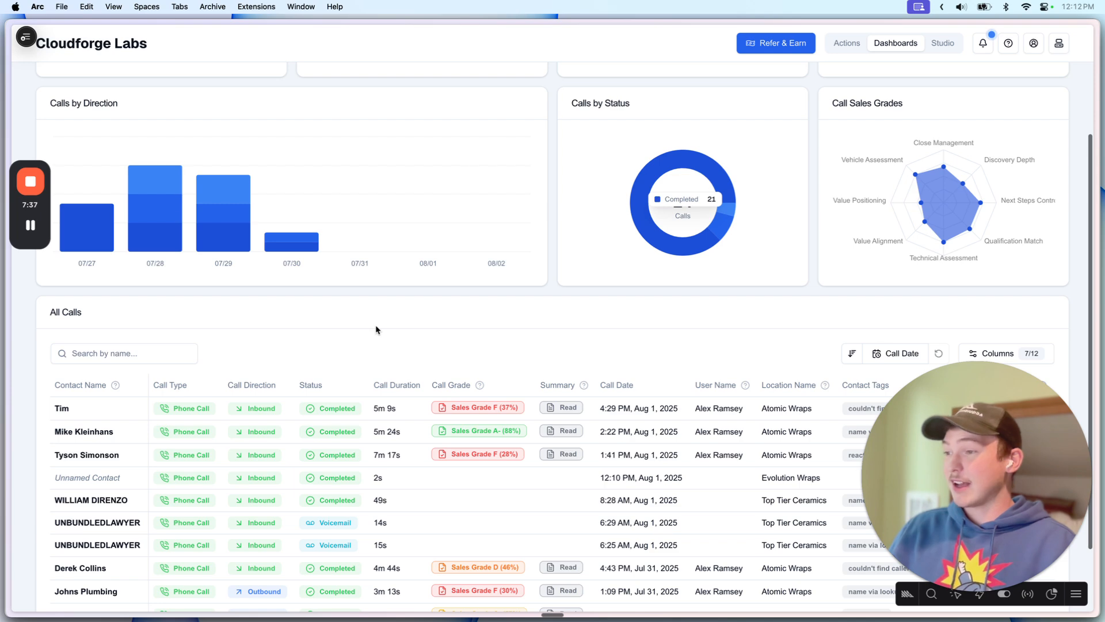
{"action": "scroll", "coordinate": [479, 338], "scroll_direction": "up", "scroll_amount": 1}
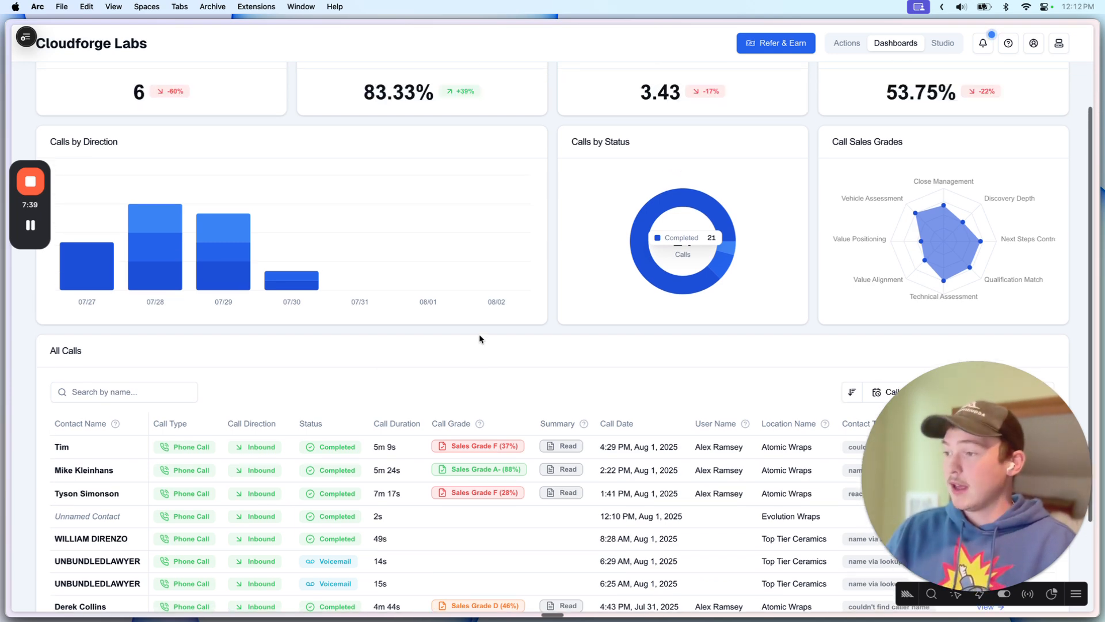
{"action": "scroll", "coordinate": [479, 339], "scroll_direction": "down", "scroll_amount": 3}
{"action": "scroll", "coordinate": [544, 397], "scroll_direction": "up", "scroll_amount": 5}
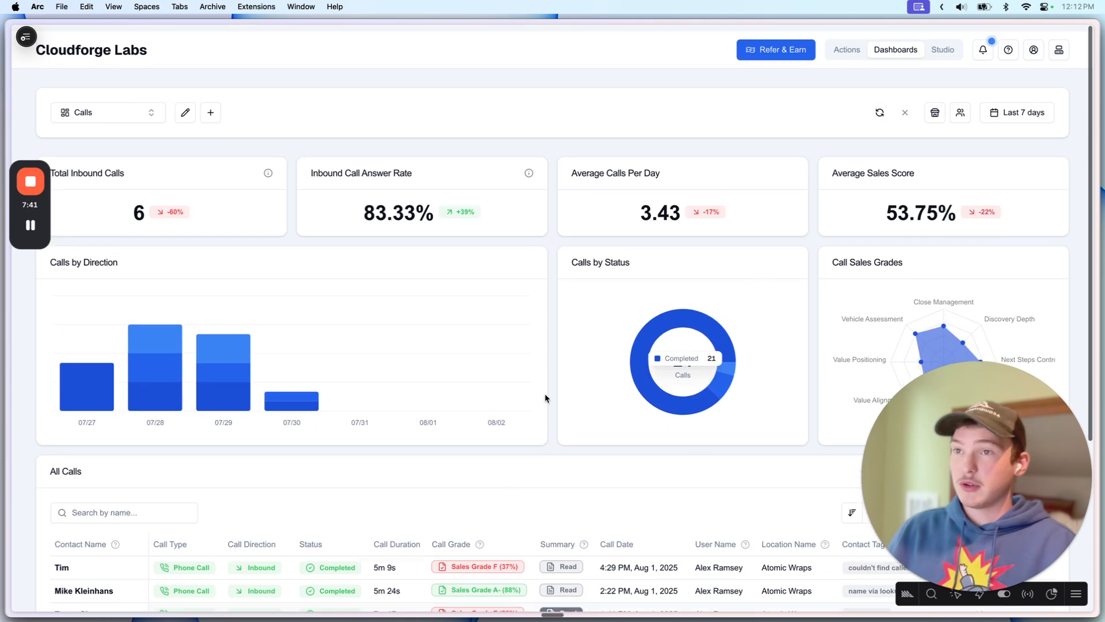
Step: Put the Calls dashboard into edit mode and check the Call Sales Grades chart settings
{"action": "left_click", "coordinate": [185, 105]}
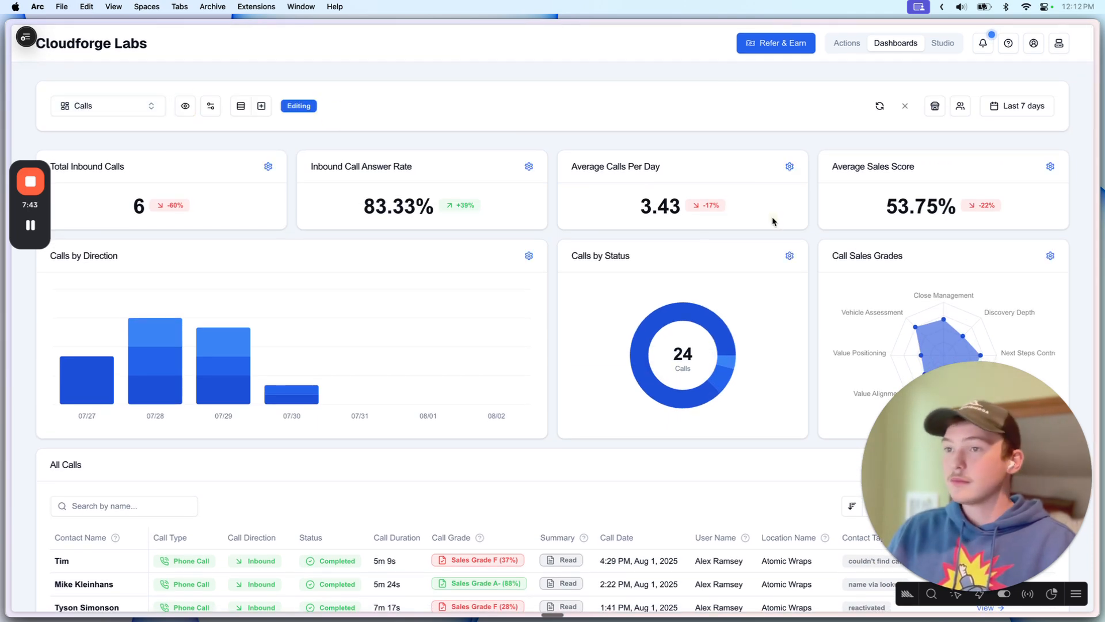
{"action": "scroll", "coordinate": [814, 229], "scroll_direction": "down", "scroll_amount": 3}
{"action": "left_click", "coordinate": [1050, 163]}
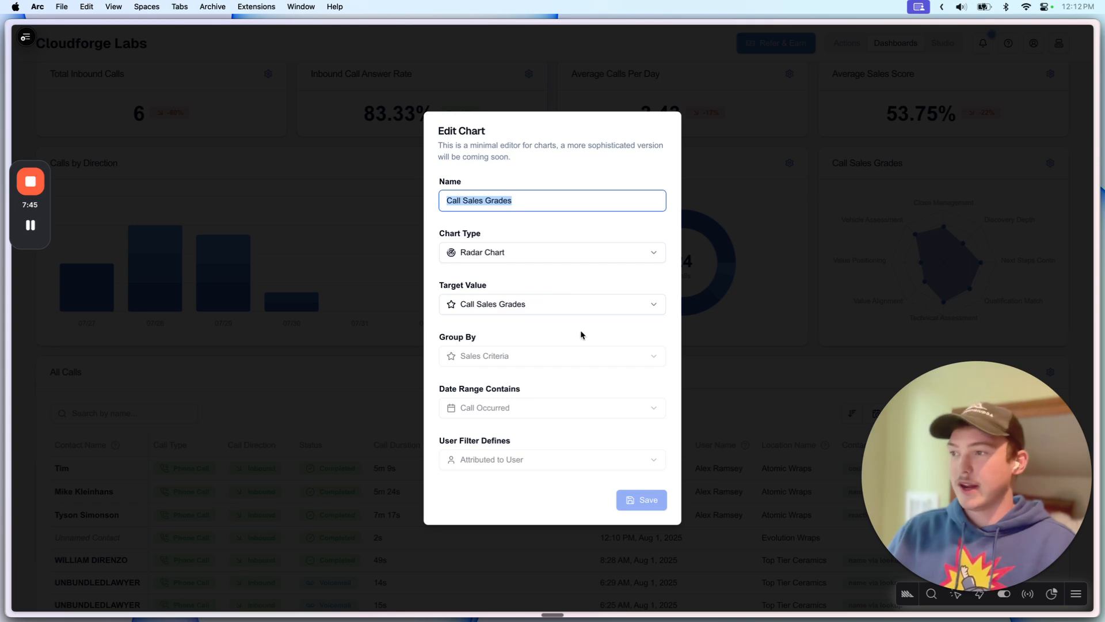
{"action": "left_click", "coordinate": [706, 299]}
{"action": "mouse_move", "coordinate": [944, 228]}
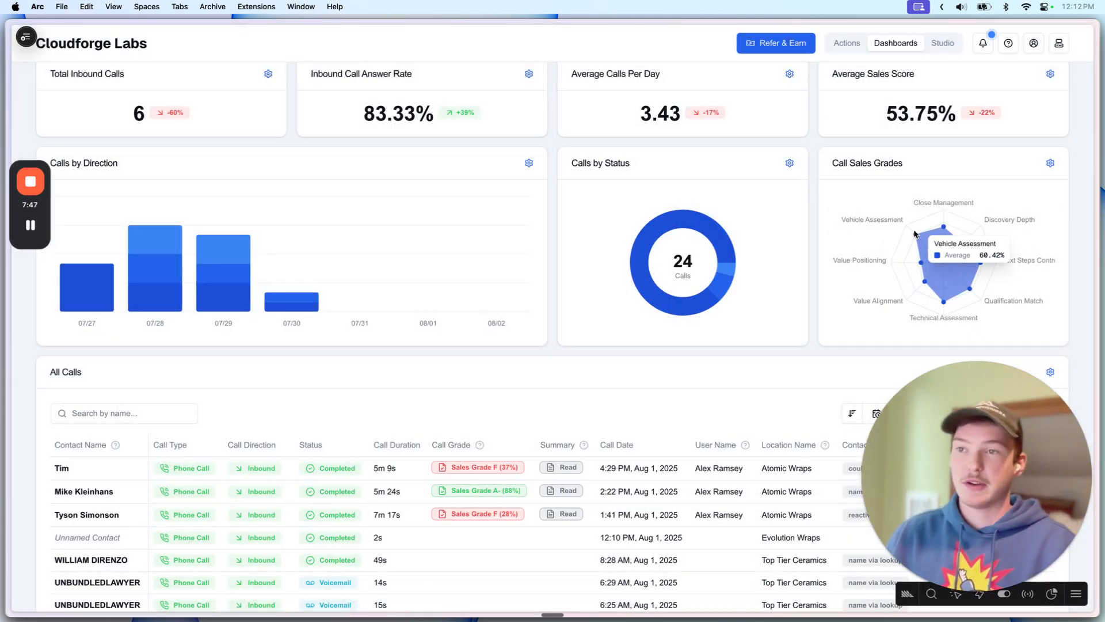
{"action": "scroll", "coordinate": [918, 264], "scroll_direction": "up", "scroll_amount": 3}
Step: Filter the Calls dashboard to Streamlined Analytics, showing 13 calls and 0 inbound
{"action": "left_click", "coordinate": [935, 106]}
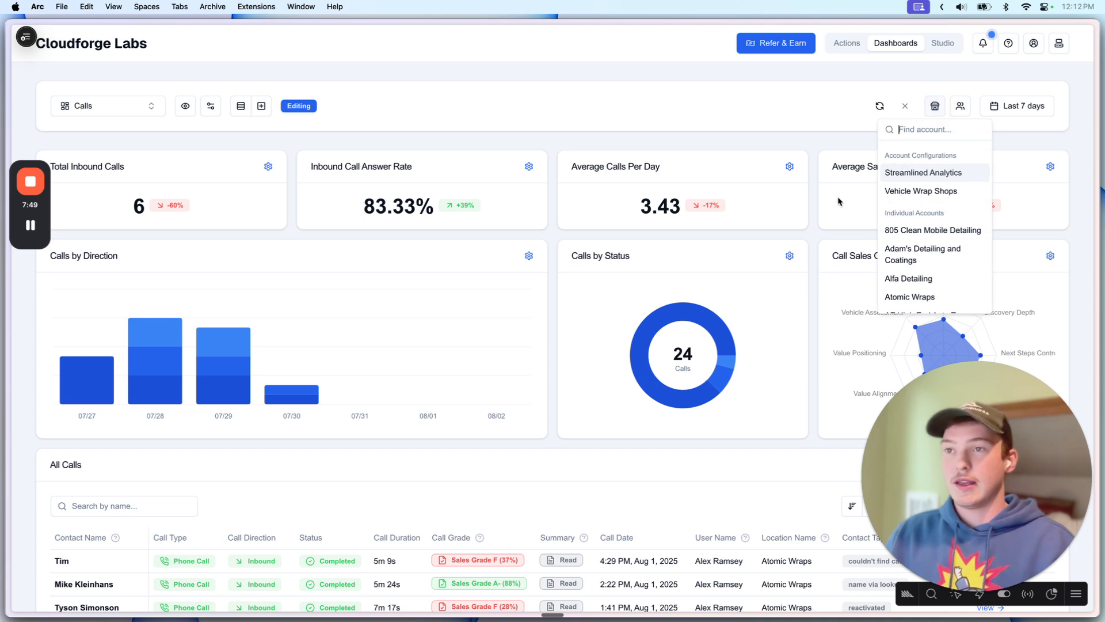
{"action": "left_click", "coordinate": [930, 171]}
{"action": "scroll", "coordinate": [838, 172], "scroll_direction": "down", "scroll_amount": 3}
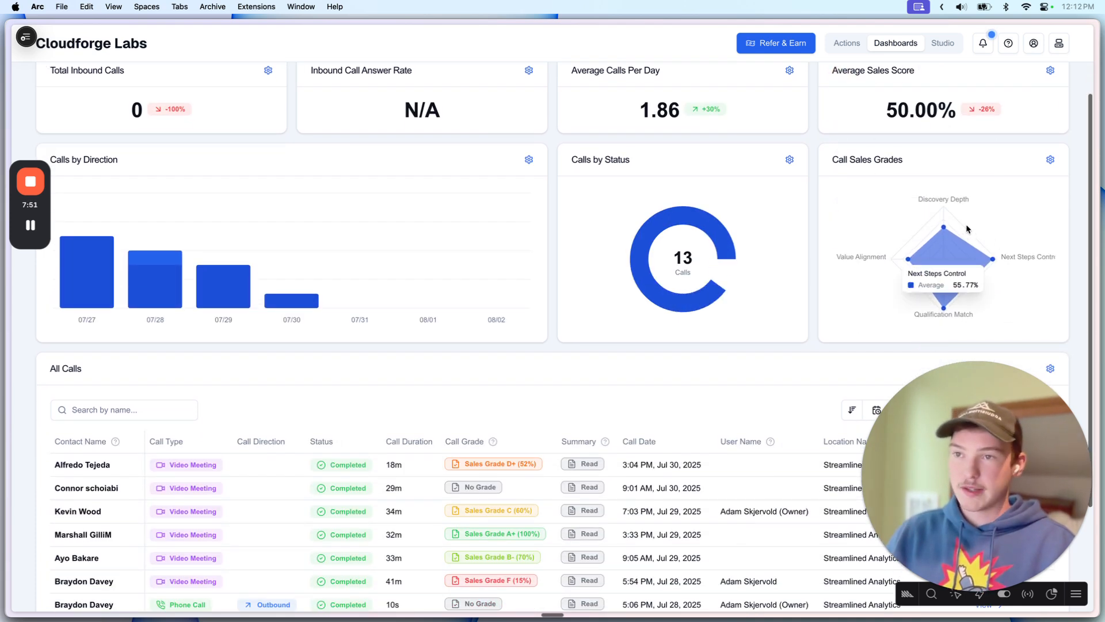
{"action": "scroll", "coordinate": [928, 288], "scroll_direction": "up", "scroll_amount": 1}
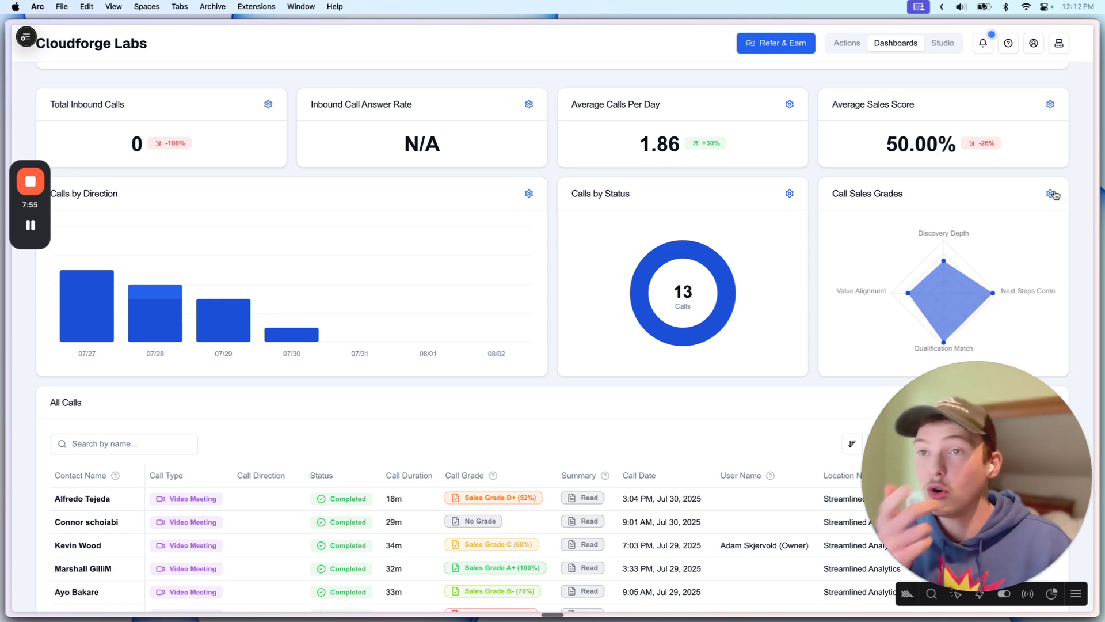
Step: Set the Call Sales Grades chart's Target Value to Contact Quality and save it
{"action": "left_click", "coordinate": [1052, 194]}
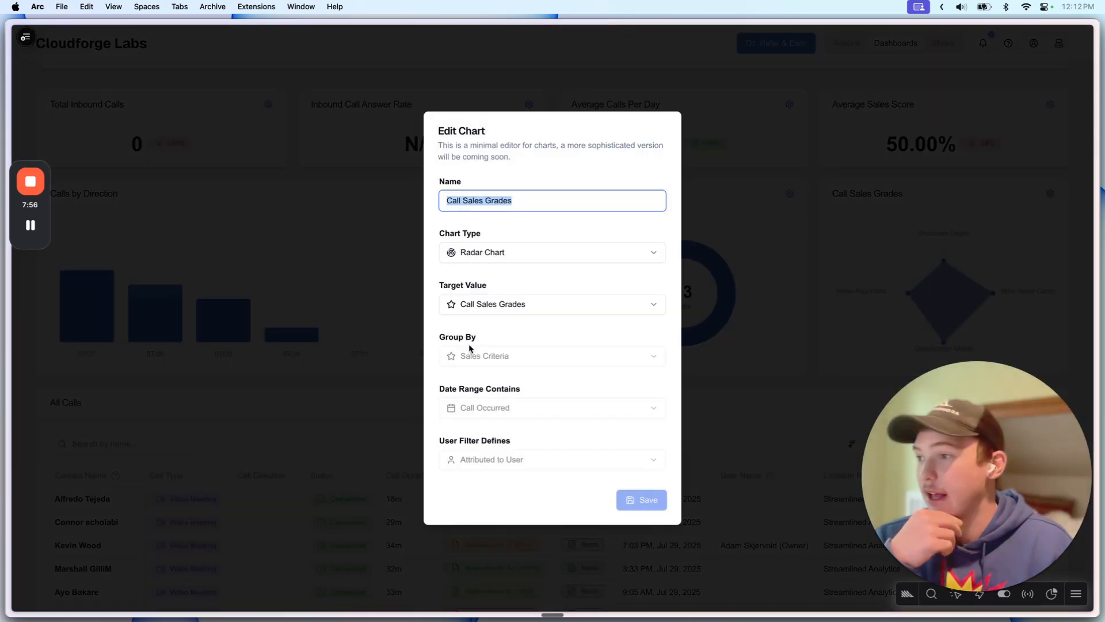
{"action": "left_click", "coordinate": [525, 303]}
{"action": "left_click", "coordinate": [493, 365]}
{"action": "left_click", "coordinate": [503, 305]}
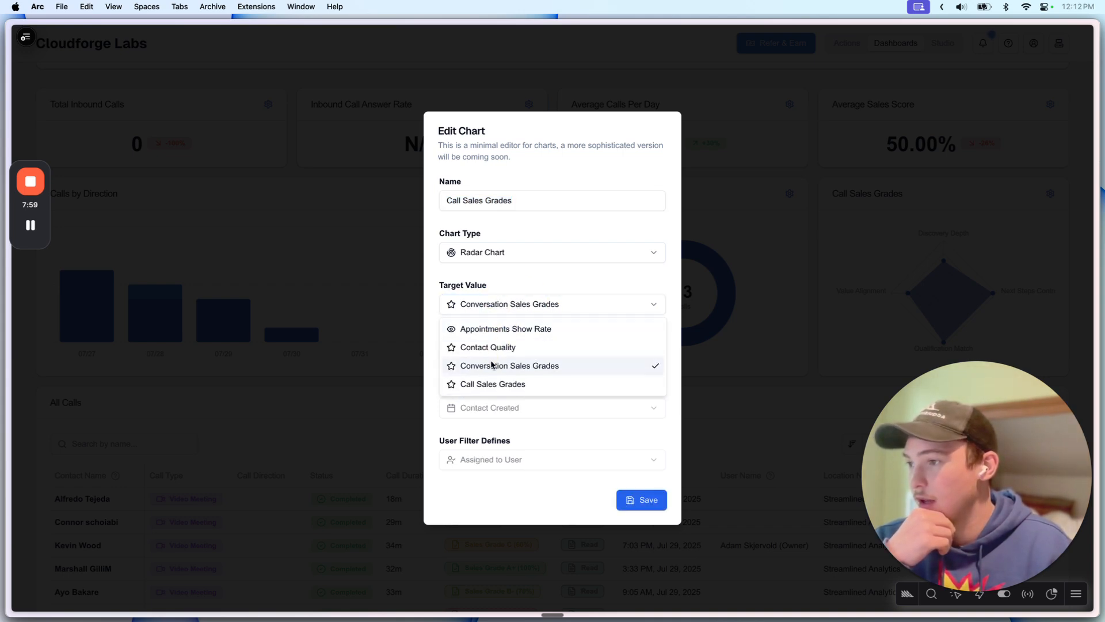
{"action": "left_click", "coordinate": [491, 349]}
{"action": "left_click", "coordinate": [640, 499]}
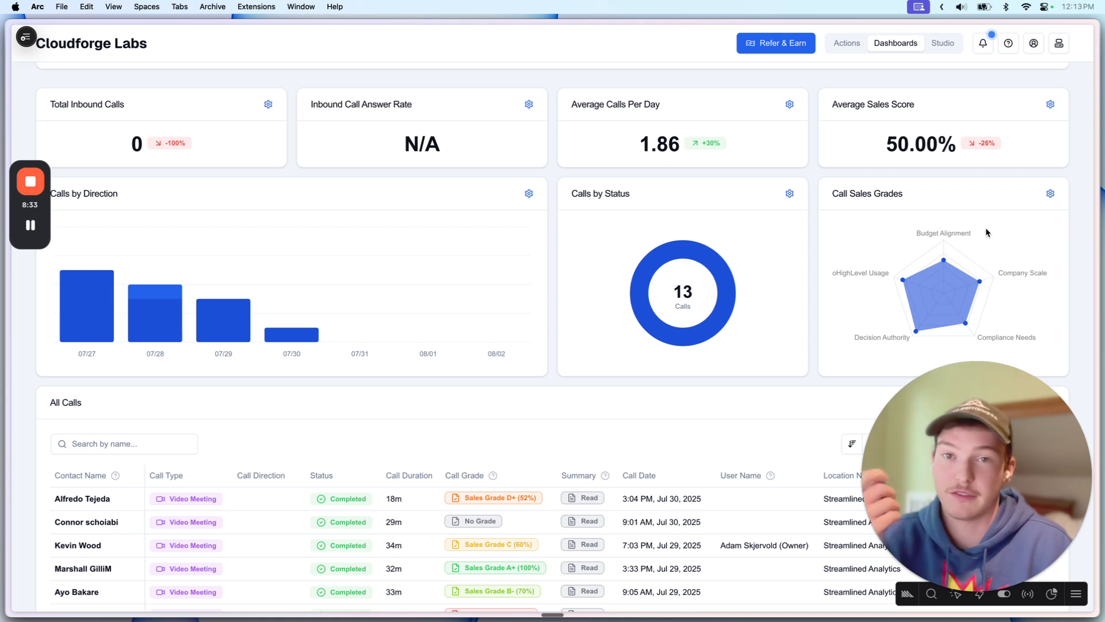
{"action": "scroll", "coordinate": [986, 227], "scroll_direction": "up", "scroll_amount": 2}
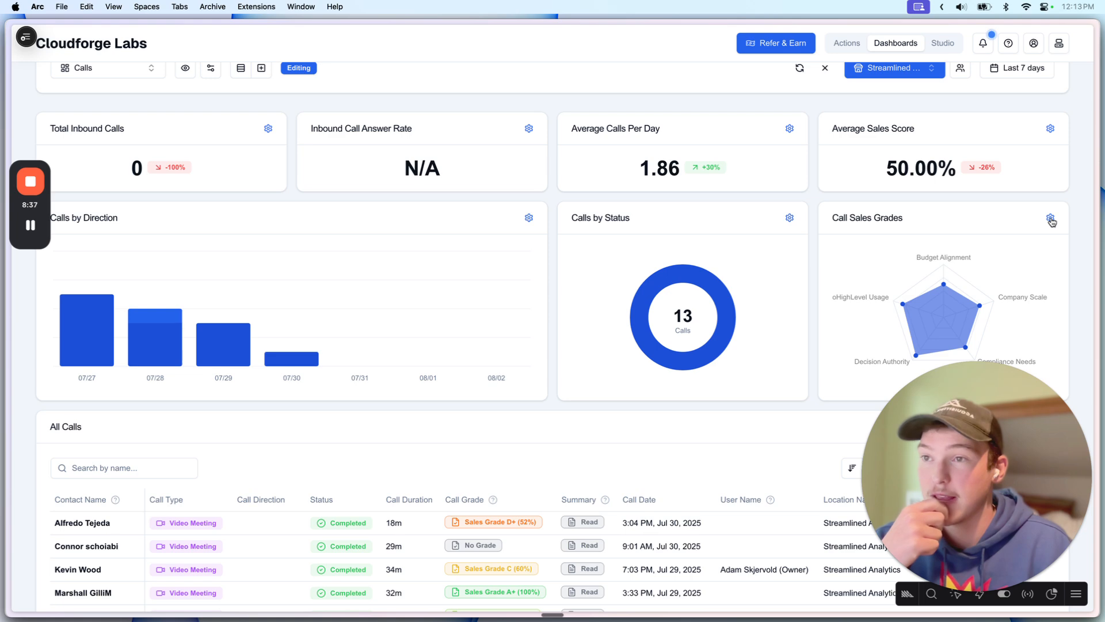
{"action": "left_click", "coordinate": [1050, 218]}
{"action": "left_click", "coordinate": [832, 243]}
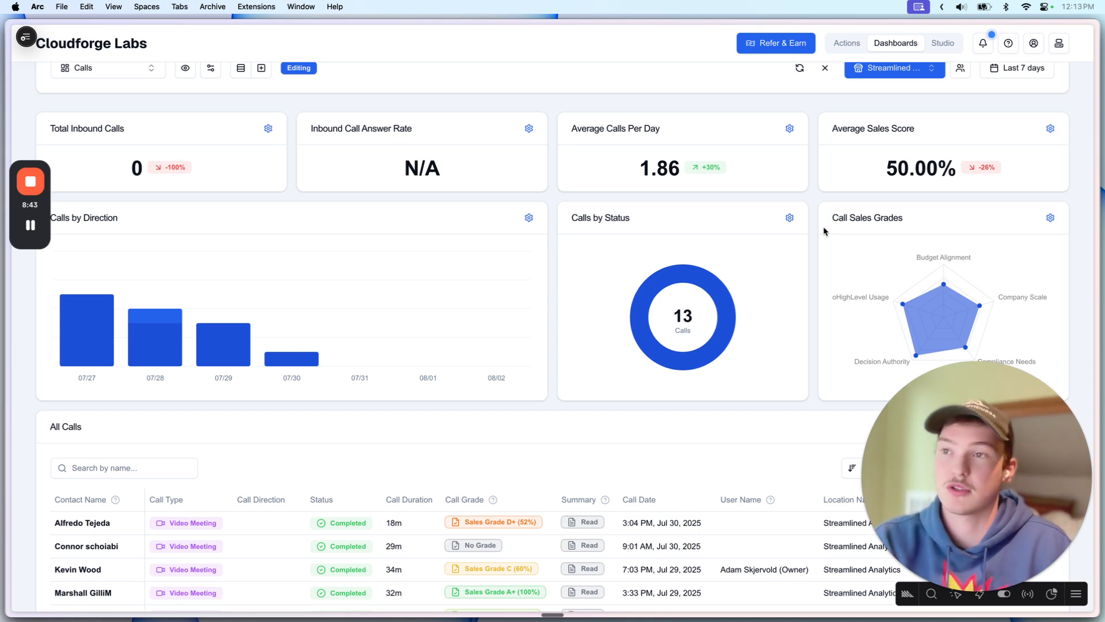
{"action": "scroll", "coordinate": [881, 220], "scroll_direction": "up", "scroll_amount": 2}
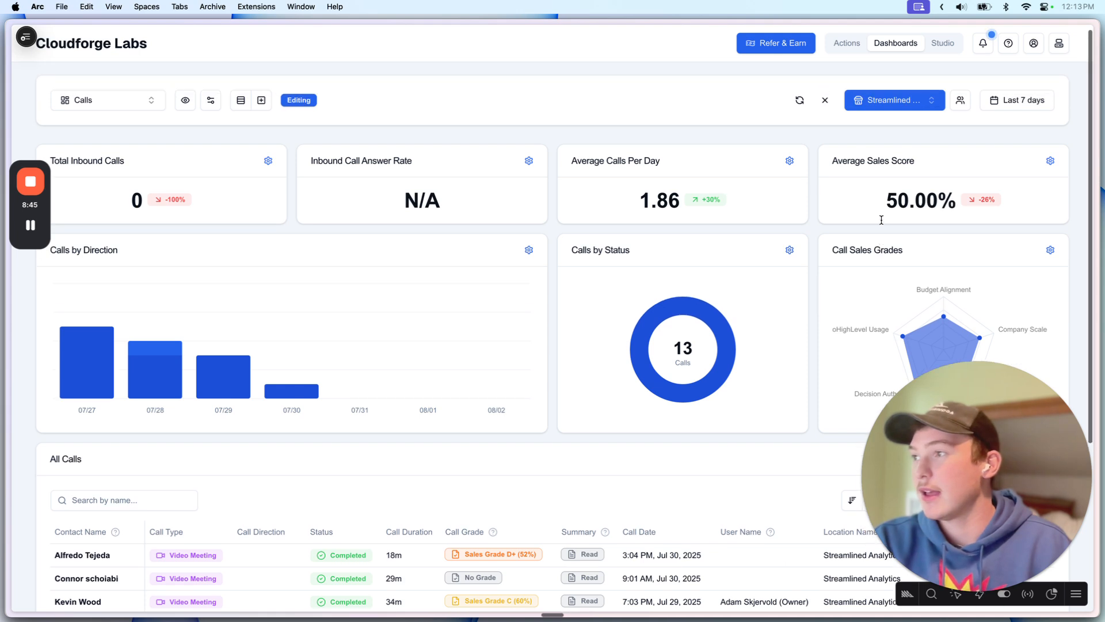
{"action": "scroll", "coordinate": [881, 220], "scroll_direction": "up", "scroll_amount": 1}
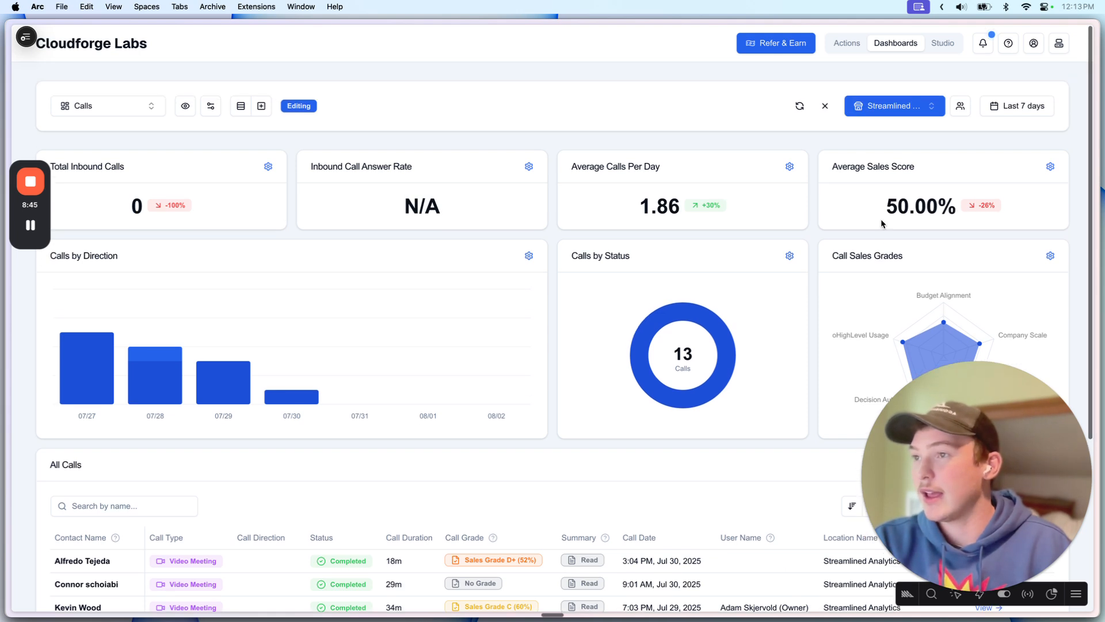
Step: Clear the Streamlined Analytics filter and refresh the Calls dashboard to show 24 calls
{"action": "left_click", "coordinate": [824, 108]}
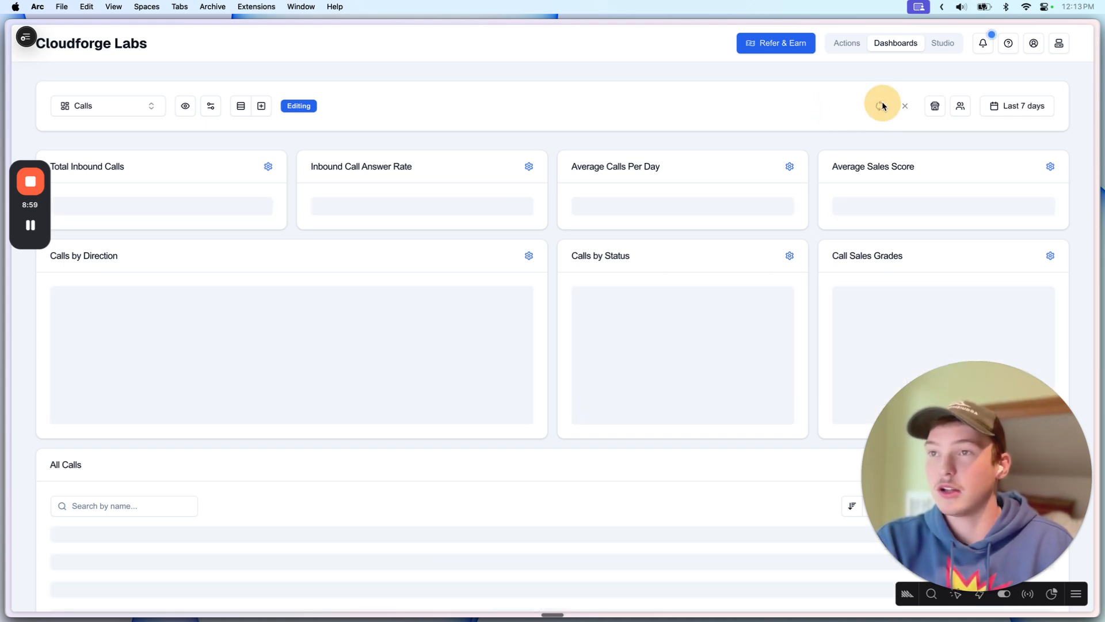
{"action": "left_click", "coordinate": [879, 108]}
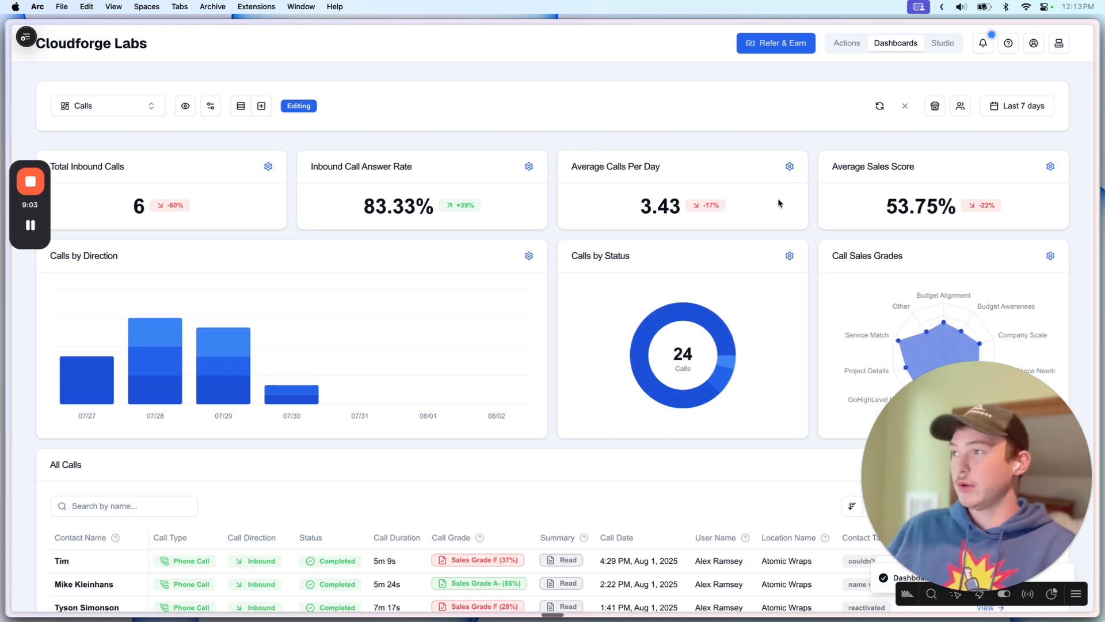
{"action": "left_click", "coordinate": [933, 110]}
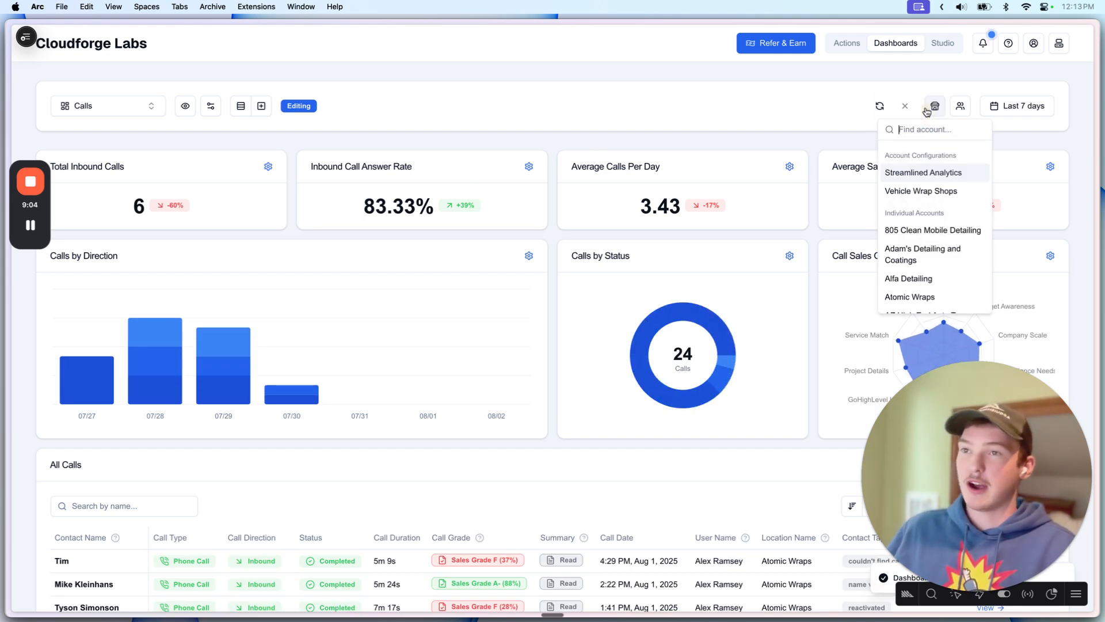
{"action": "left_click", "coordinate": [789, 133]}
{"action": "left_click", "coordinate": [874, 107]}
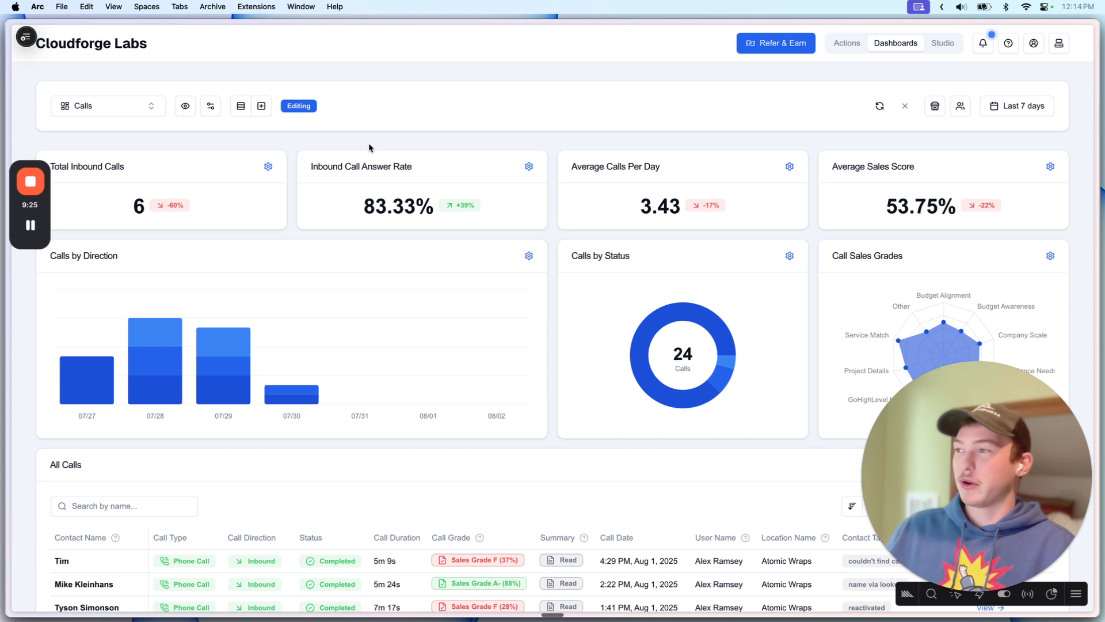
{"action": "mouse_move", "coordinate": [135, 199]}
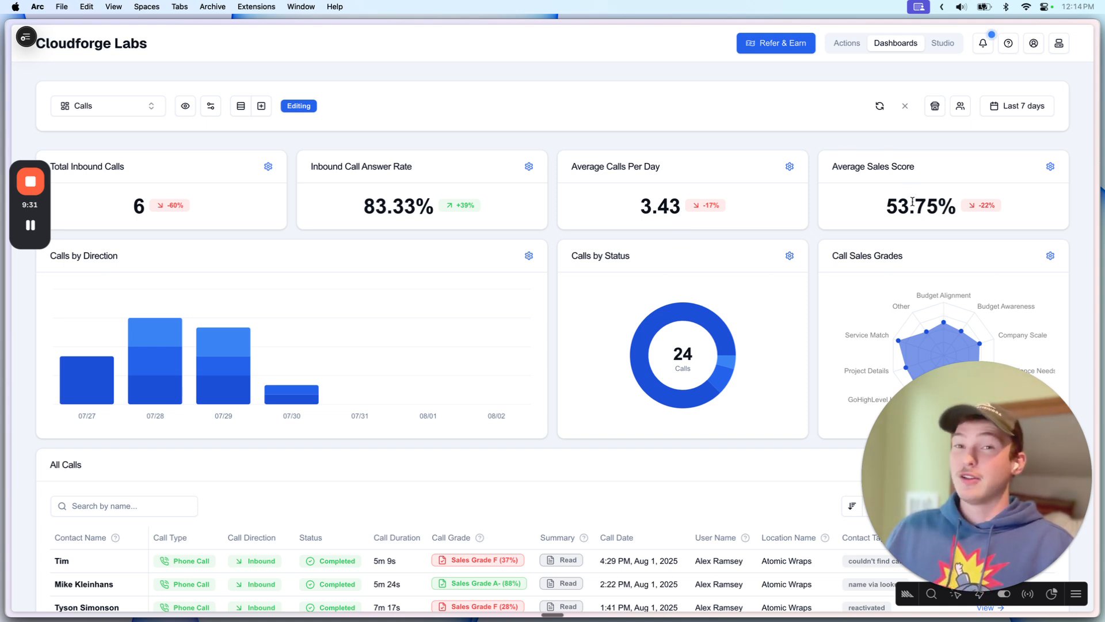
{"action": "left_click", "coordinate": [879, 106]}
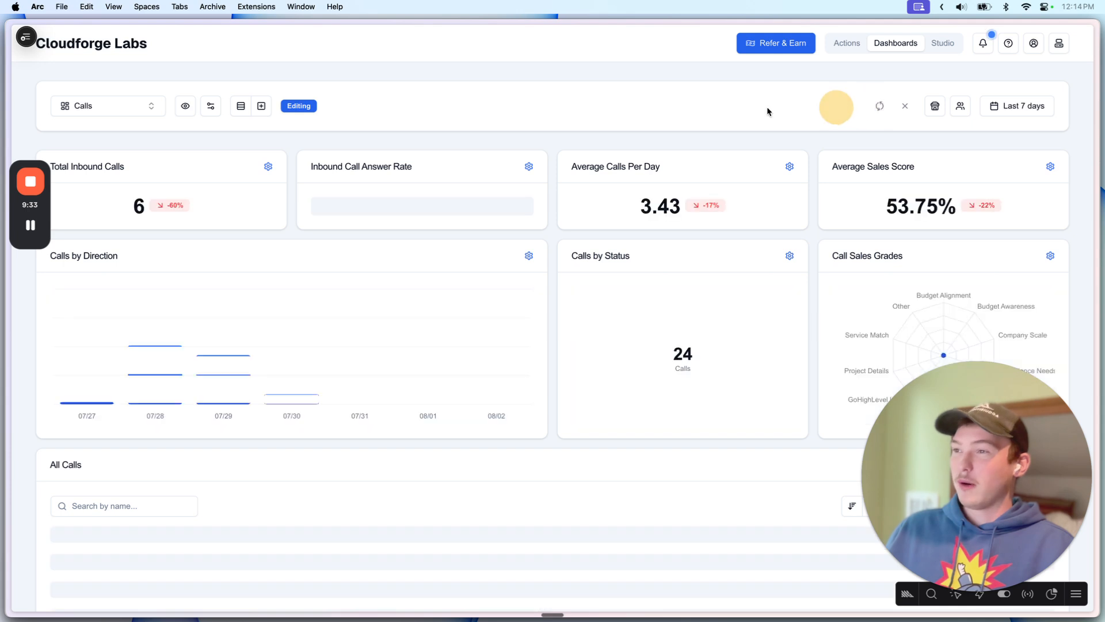
{"action": "left_click", "coordinate": [879, 106]}
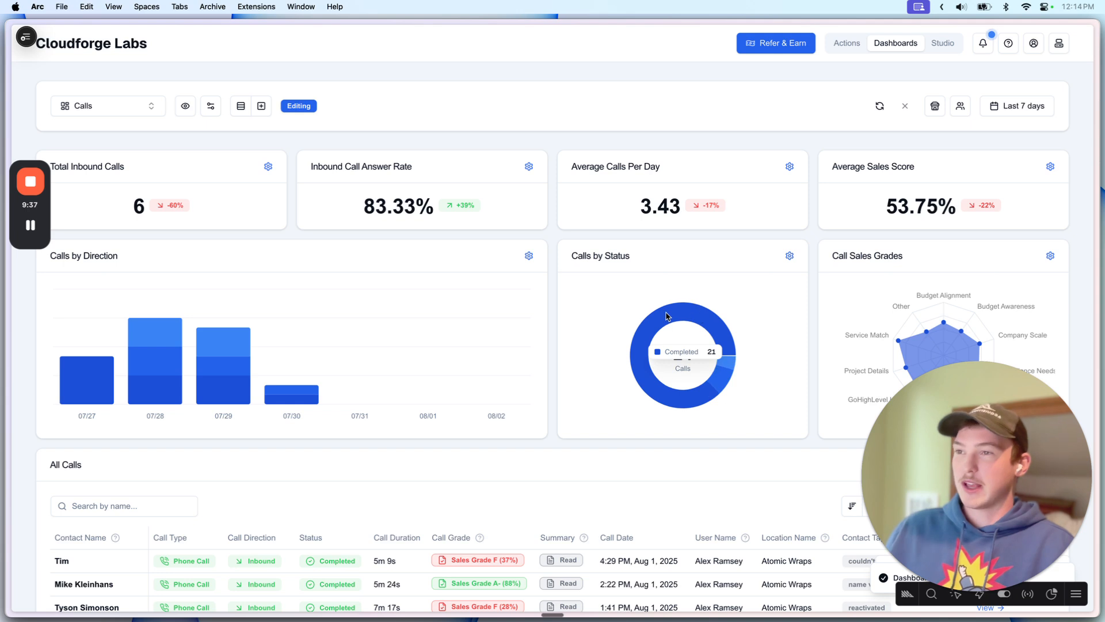
Step: Switch to the Contacts dashboard from the dashboard selector
{"action": "left_click", "coordinate": [116, 110]}
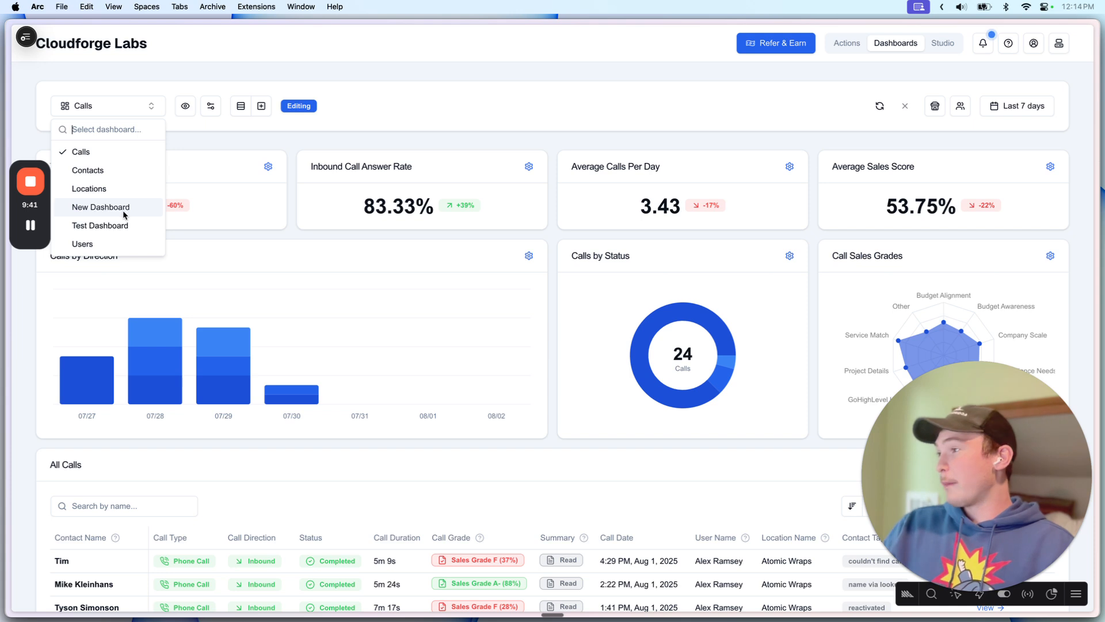
{"action": "left_click", "coordinate": [101, 171]}
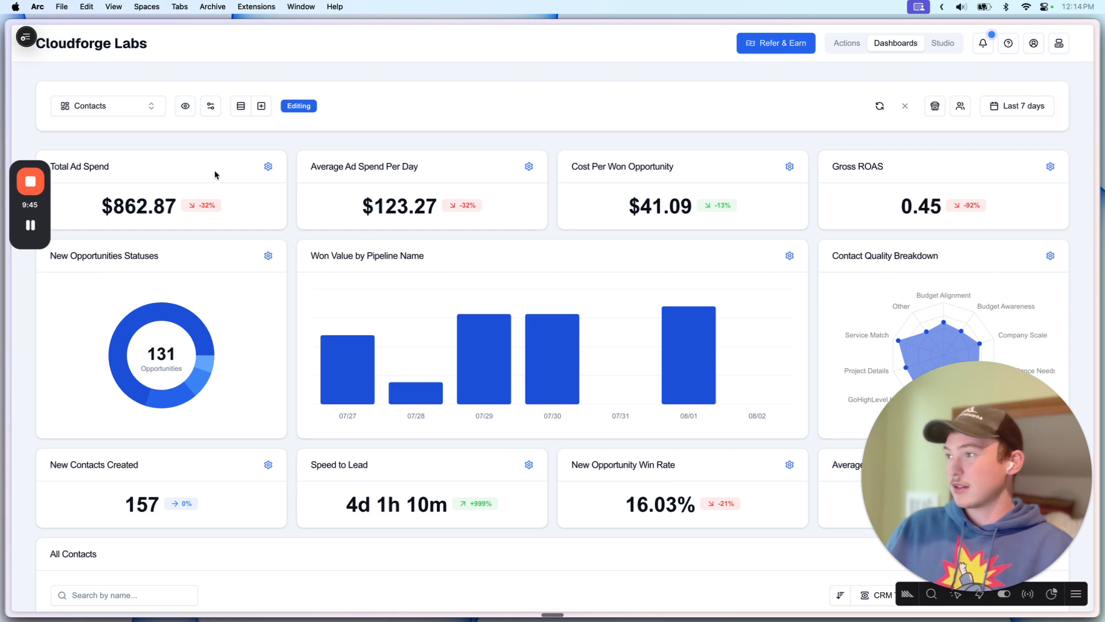
{"action": "scroll", "coordinate": [389, 311], "scroll_direction": "down", "scroll_amount": 2}
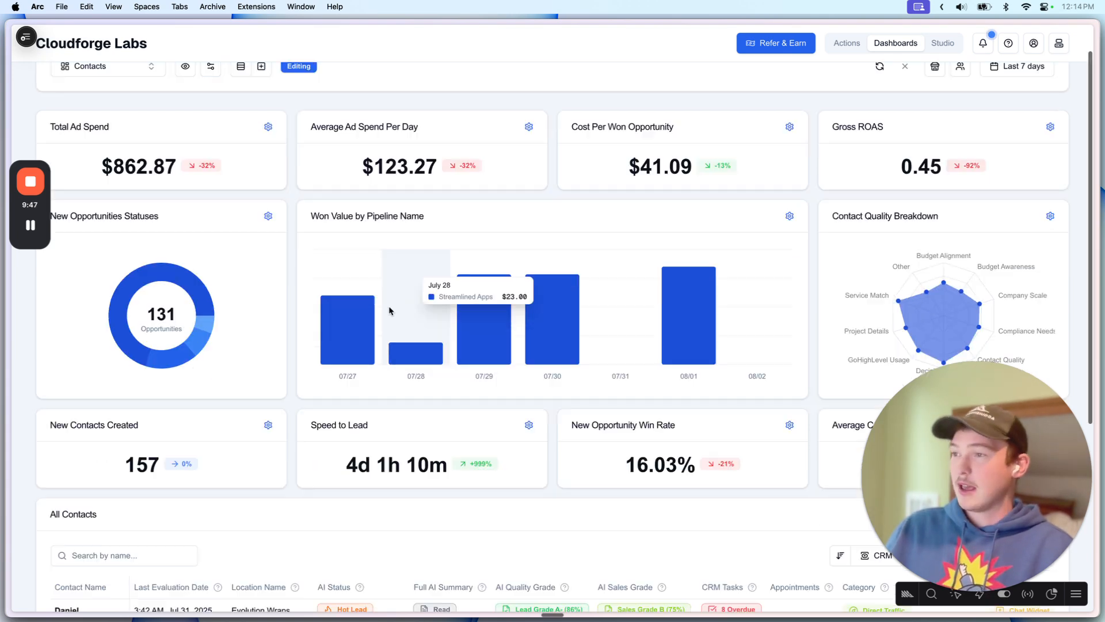
{"action": "scroll", "coordinate": [389, 311], "scroll_direction": "down", "scroll_amount": 5}
{"action": "scroll", "coordinate": [387, 239], "scroll_direction": "up", "scroll_amount": 6}
Step: Refresh the Contacts dashboard, showing $862.87 ad spend and 157 new contacts
{"action": "left_click", "coordinate": [880, 105]}
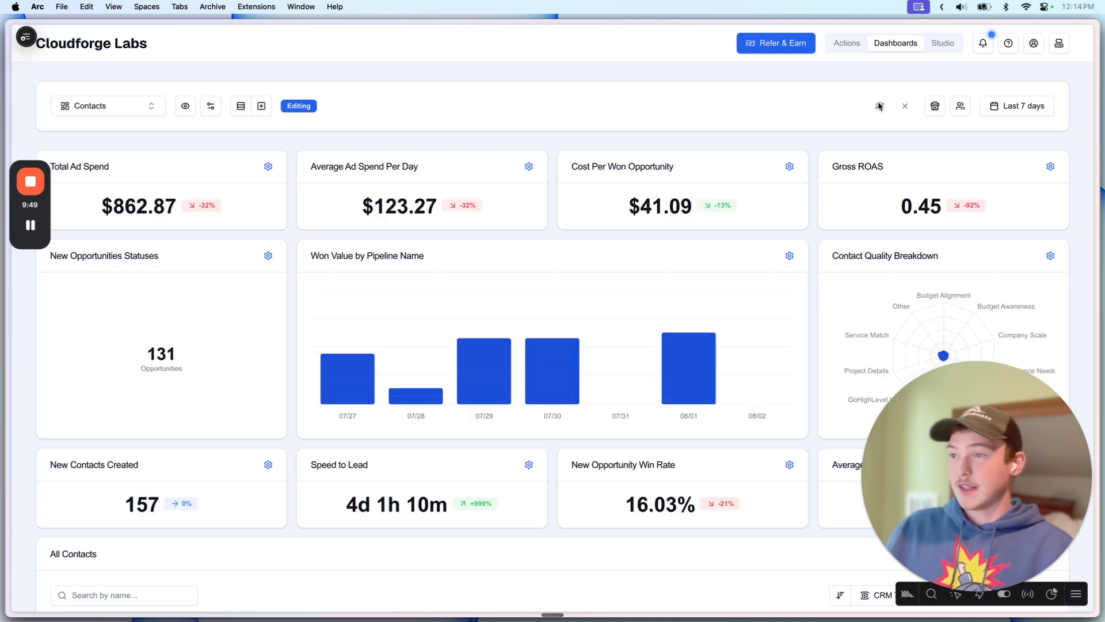
{"action": "scroll", "coordinate": [518, 346], "scroll_direction": "down", "scroll_amount": 5}
{"action": "scroll", "coordinate": [556, 348], "scroll_direction": "up", "scroll_amount": 6}
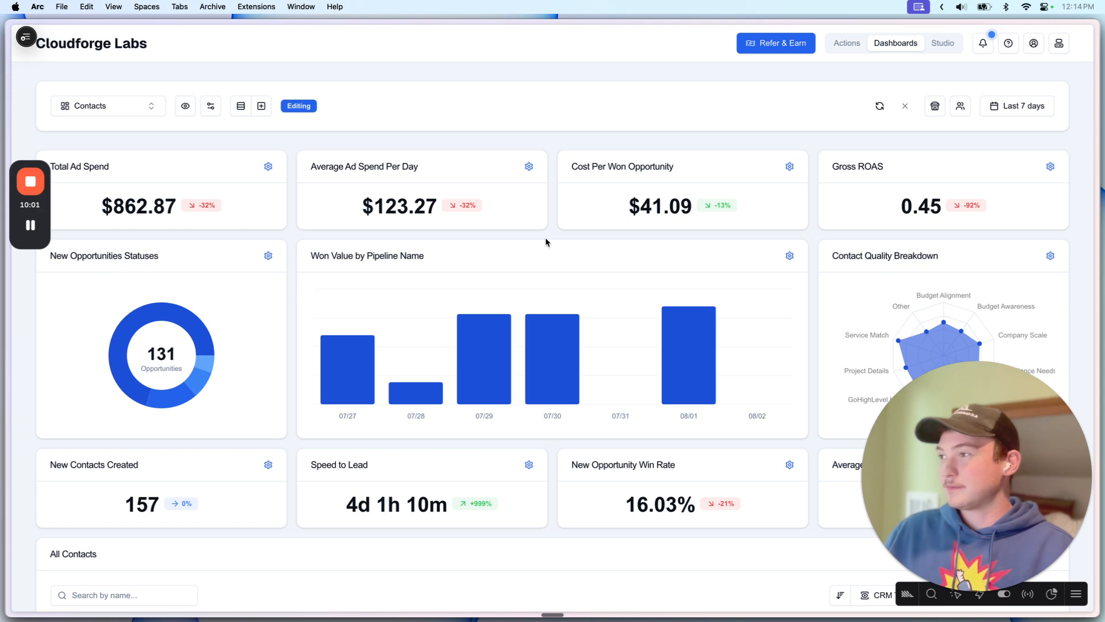
{"action": "left_click", "coordinate": [879, 106]}
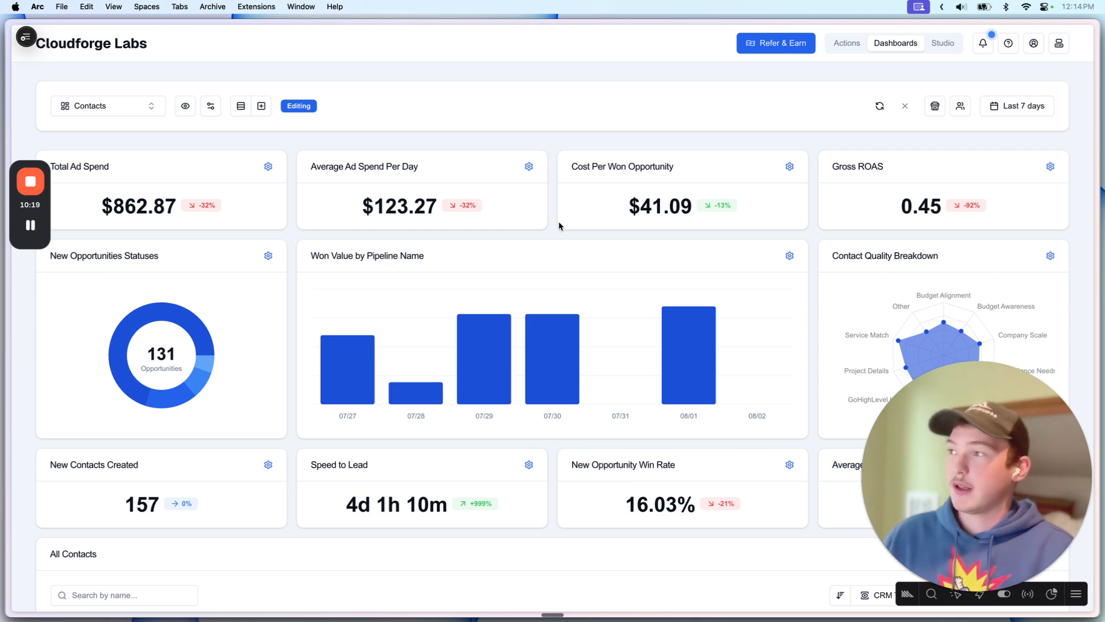
{"action": "scroll", "coordinate": [558, 222], "scroll_direction": "down", "scroll_amount": 10}
{"action": "scroll", "coordinate": [268, 336], "scroll_direction": "up", "scroll_amount": 10}
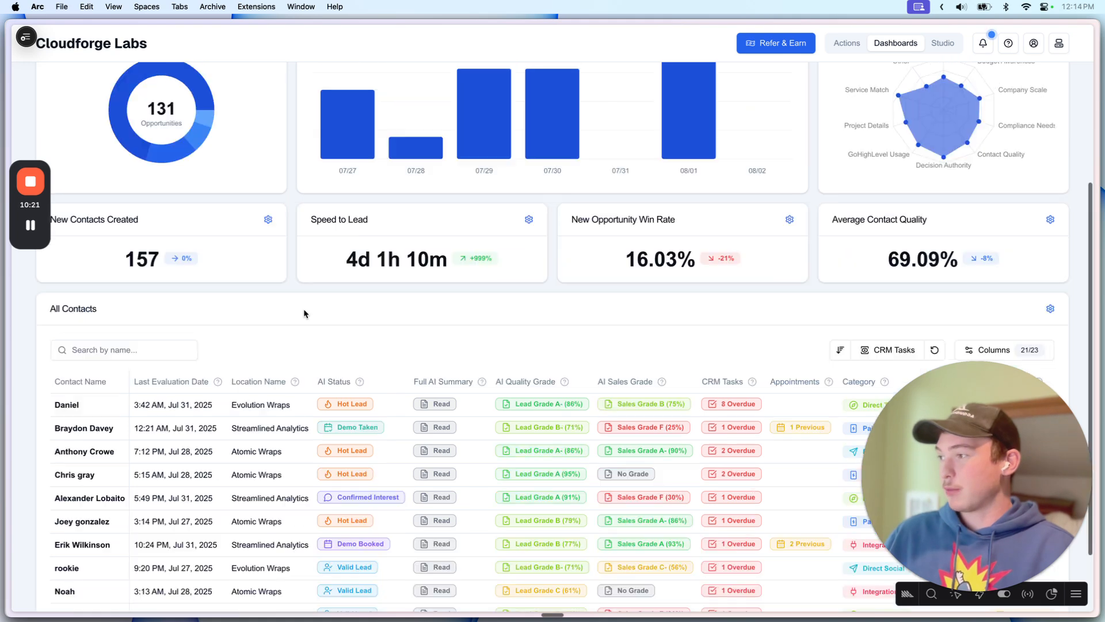
Step: Switch to the Locations dashboard and scroll across its All Sub-Accounts table
{"action": "left_click", "coordinate": [108, 105]}
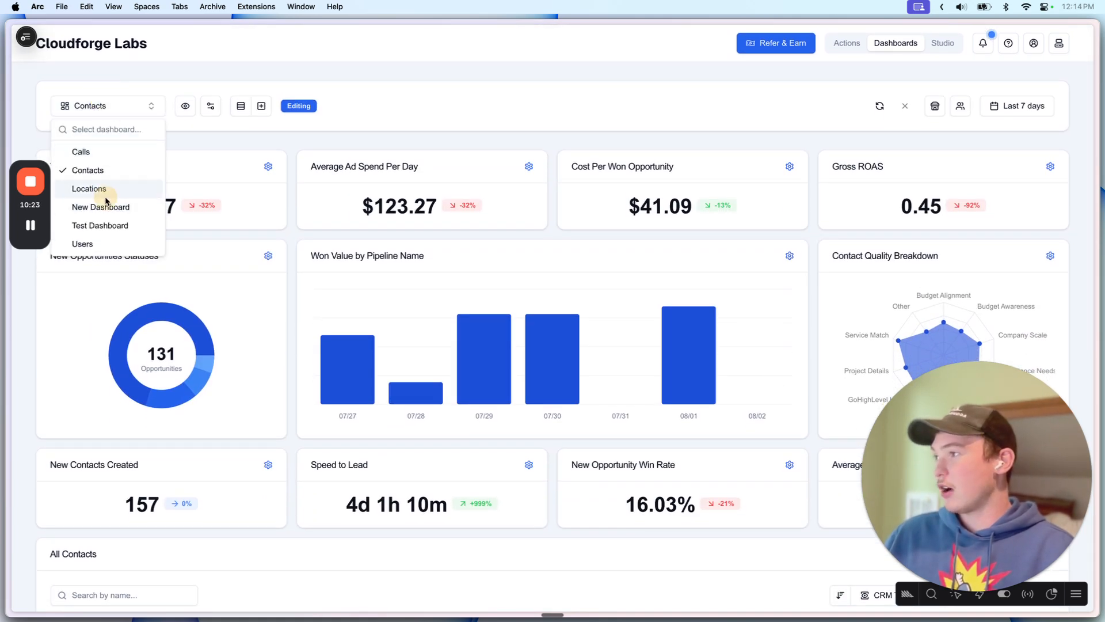
{"action": "left_click", "coordinate": [105, 199]}
{"action": "scroll", "coordinate": [384, 306], "scroll_direction": "down", "scroll_amount": 4}
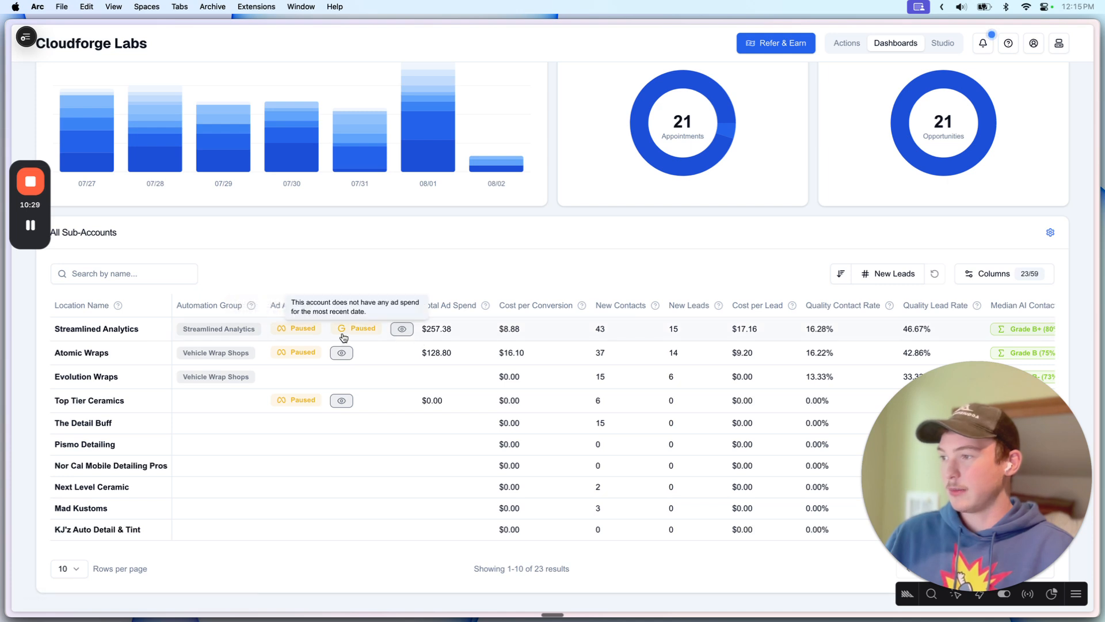
{"action": "scroll", "coordinate": [498, 374], "scroll_direction": "right", "scroll_amount": 5}
{"action": "scroll", "coordinate": [499, 374], "scroll_direction": "left", "scroll_amount": 5}
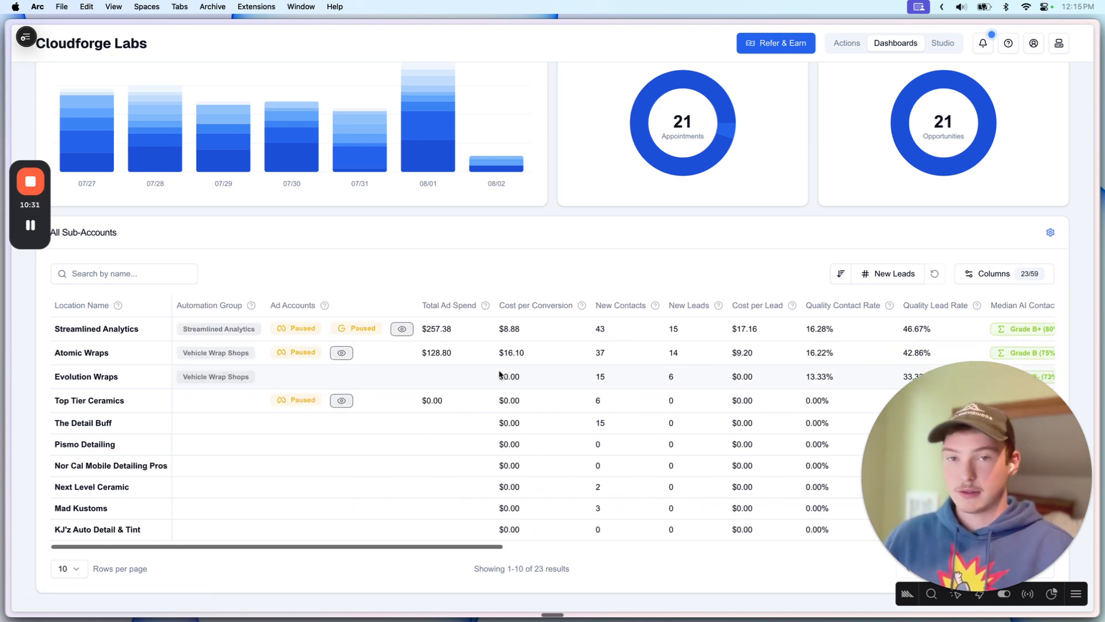
{"action": "scroll", "coordinate": [500, 374], "scroll_direction": "right", "scroll_amount": 5}
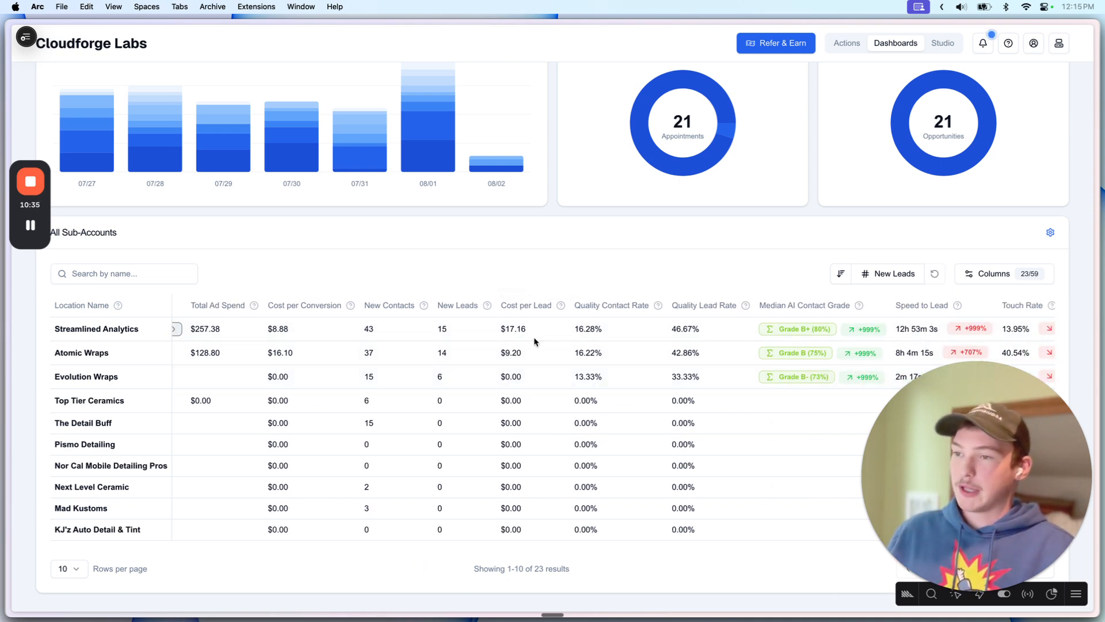
{"action": "scroll", "coordinate": [549, 422], "scroll_direction": "up", "scroll_amount": 5}
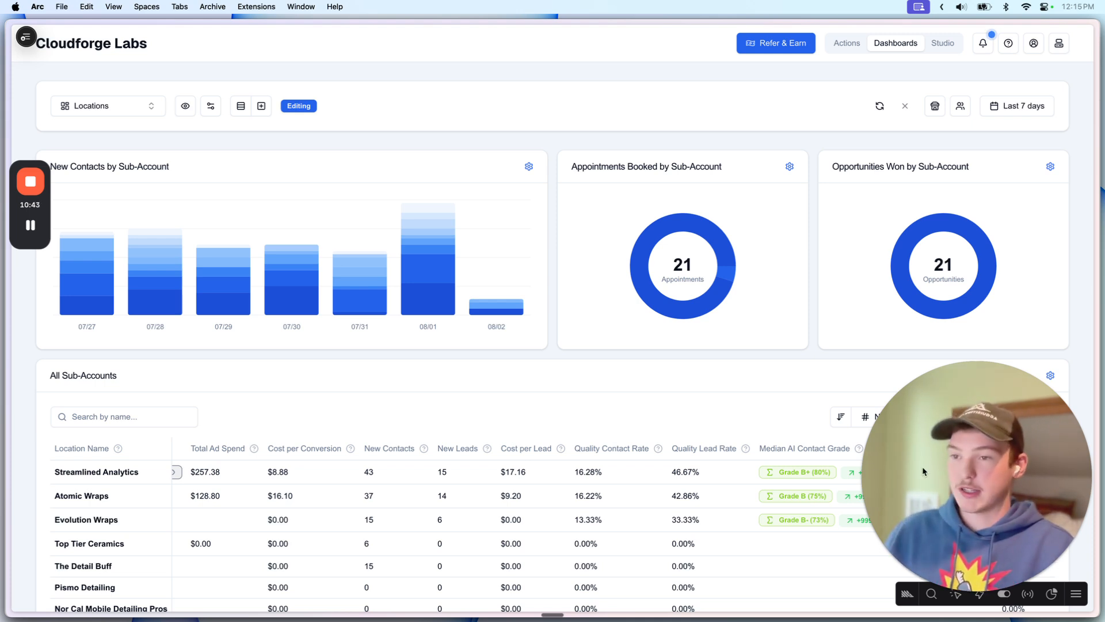
Step: Open the sub-accounts table's Columns menu to review which columns are shown
{"action": "left_click", "coordinate": [779, 388]}
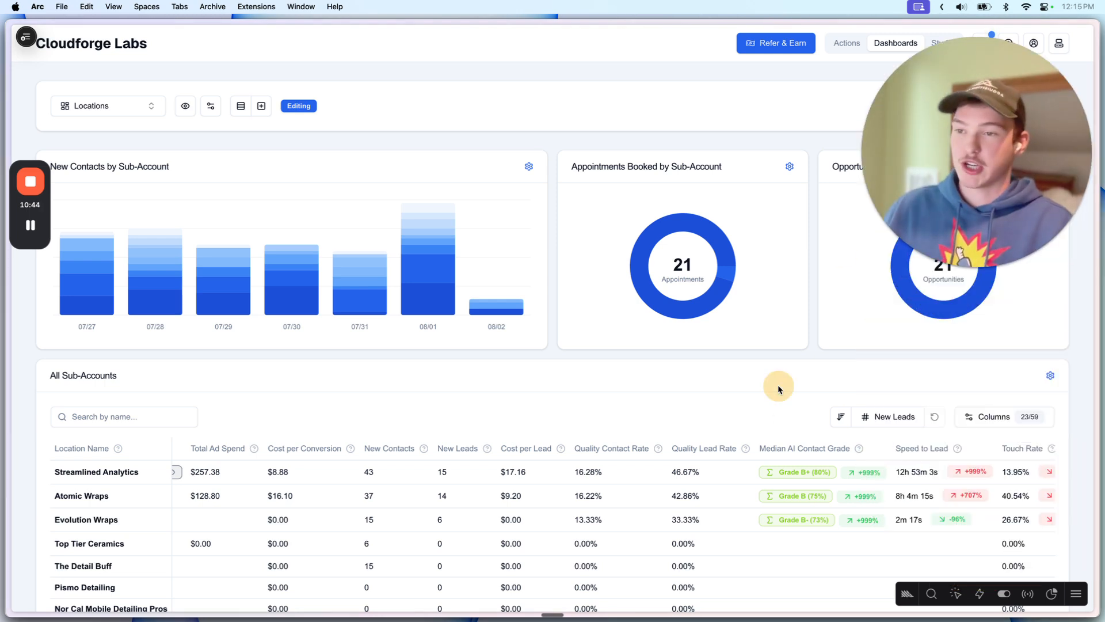
{"action": "left_click", "coordinate": [996, 422]}
{"action": "scroll", "coordinate": [806, 461], "scroll_direction": "down", "scroll_amount": 2}
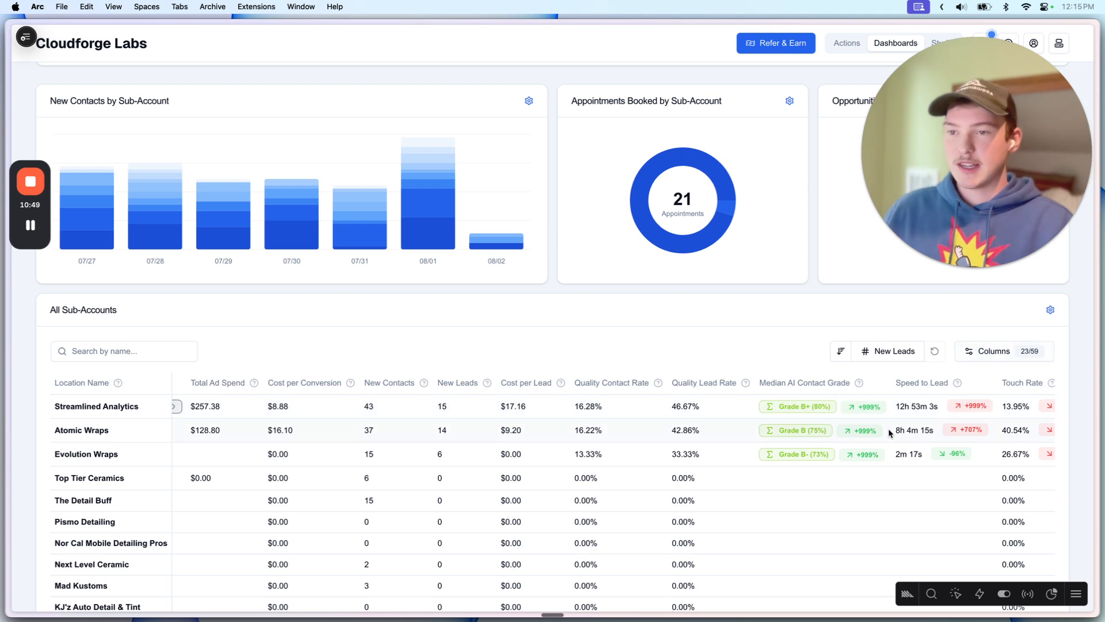
{"action": "scroll", "coordinate": [888, 432], "scroll_direction": "right", "scroll_amount": 10}
{"action": "scroll", "coordinate": [884, 428], "scroll_direction": "left", "scroll_amount": 12}
{"action": "left_click", "coordinate": [980, 356]}
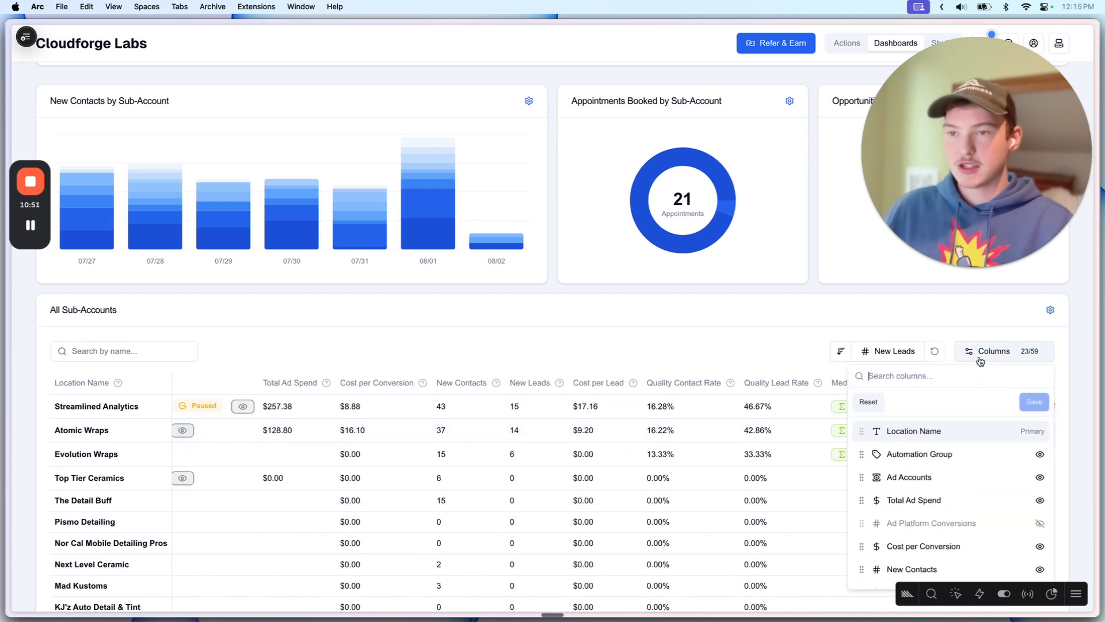
{"action": "left_click", "coordinate": [984, 354]}
Step: Recheck the column options while scrolling across the 23-location sub-accounts table
{"action": "scroll", "coordinate": [880, 402], "scroll_direction": "right", "scroll_amount": 7}
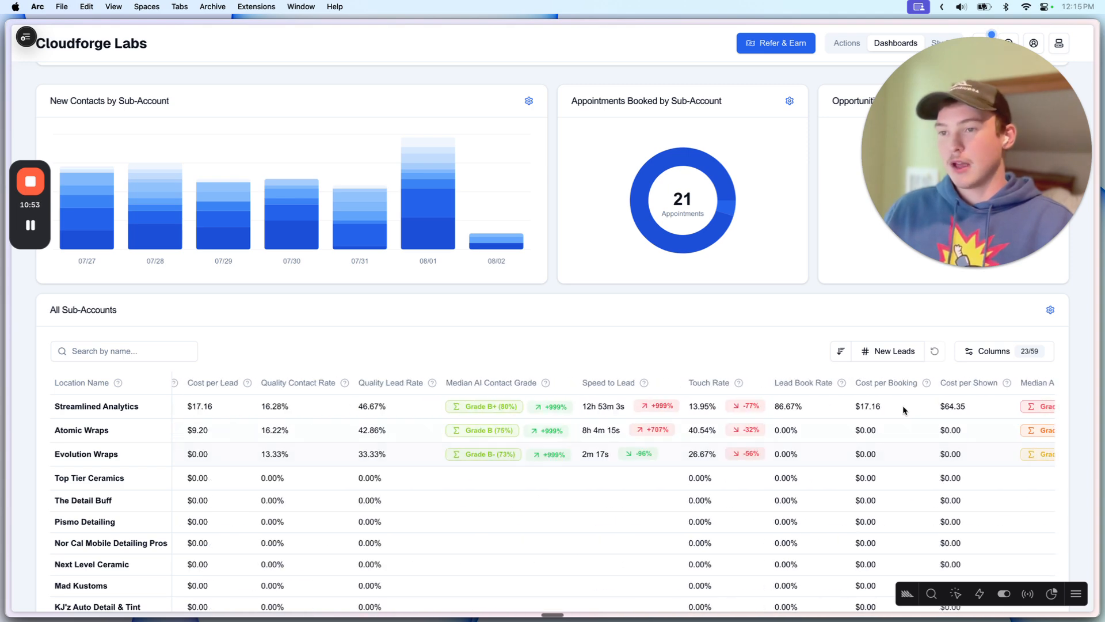
{"action": "left_click", "coordinate": [981, 350]}
{"action": "left_click", "coordinate": [985, 350]}
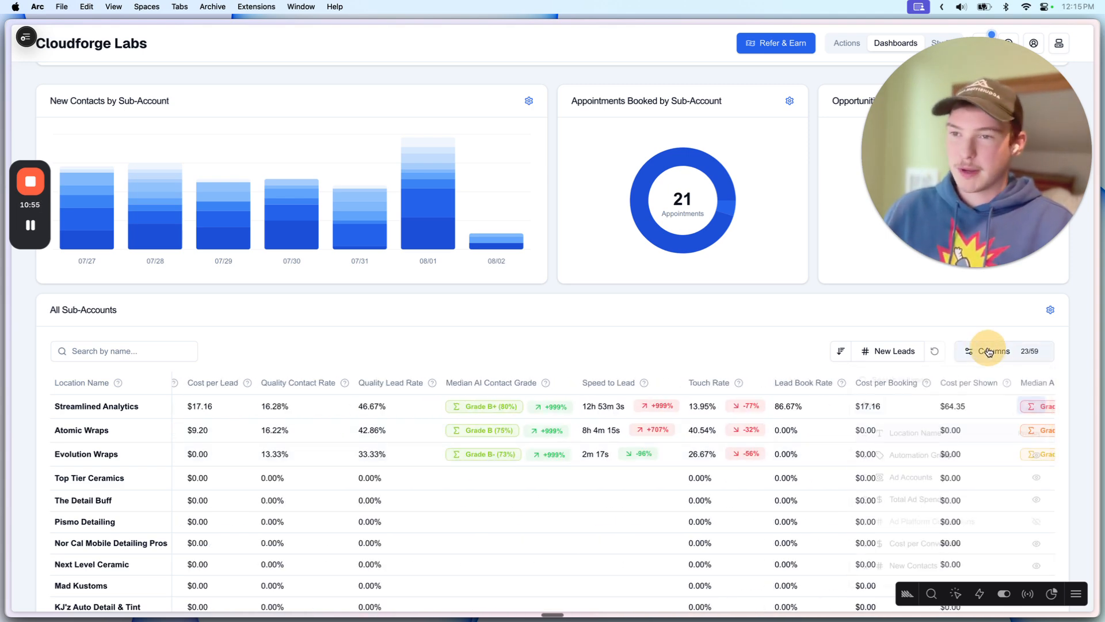
{"action": "scroll", "coordinate": [719, 509], "scroll_direction": "right", "scroll_amount": 4}
{"action": "scroll", "coordinate": [589, 396], "scroll_direction": "left", "scroll_amount": 10}
{"action": "scroll", "coordinate": [590, 396], "scroll_direction": "down", "scroll_amount": 3}
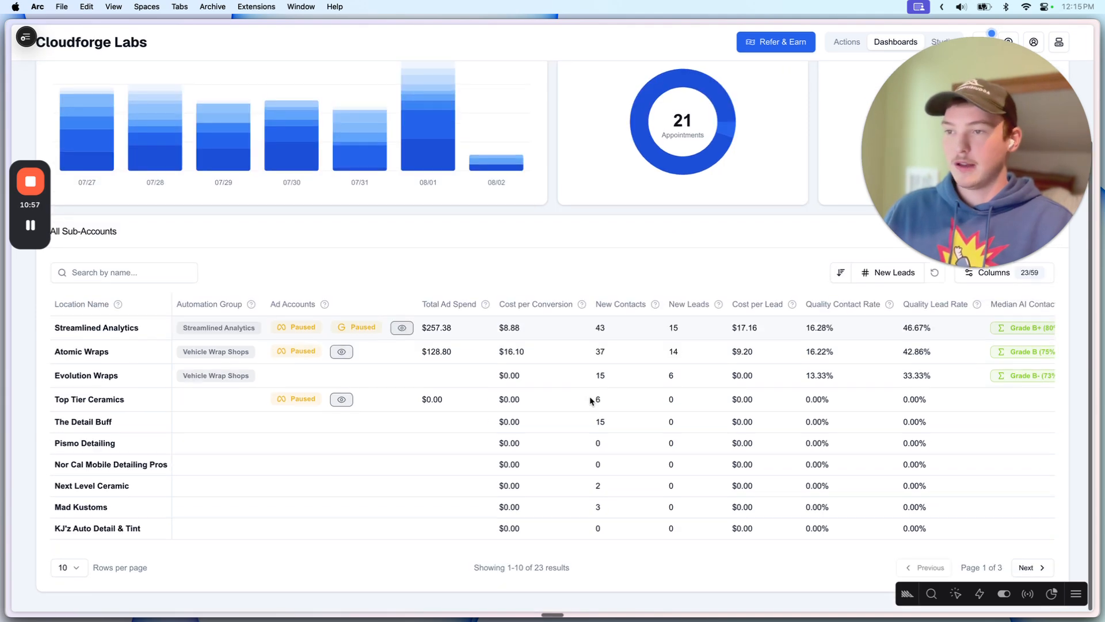
{"action": "scroll", "coordinate": [589, 396], "scroll_direction": "up", "scroll_amount": 5}
{"action": "left_click_drag", "start_coordinate": [934, 152], "coordinate": [934, 375]}
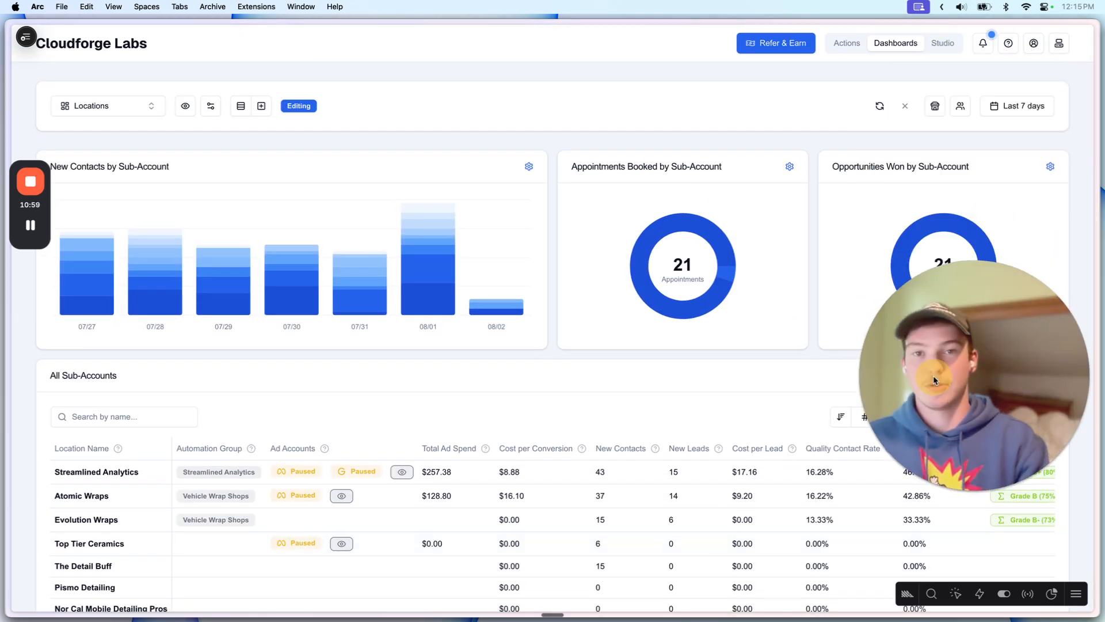